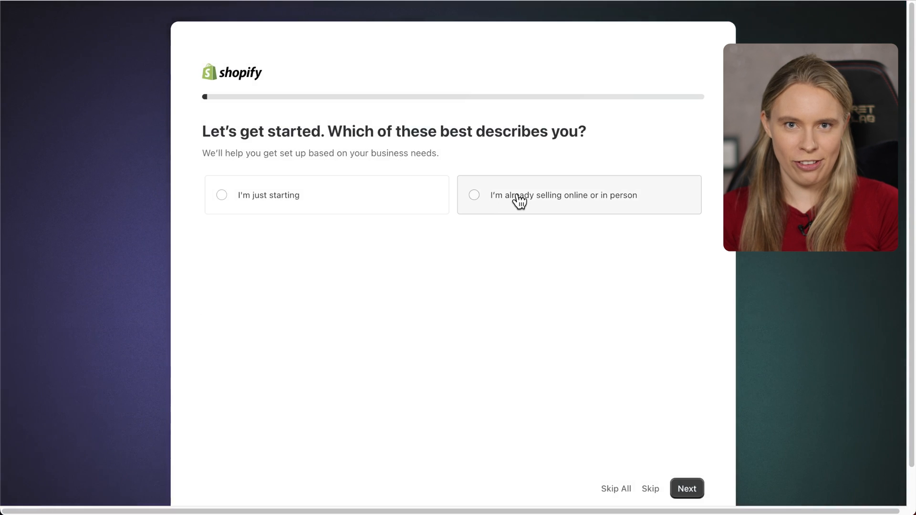
- Answer the setup questions as just starting, selling through an online store, with print-on-demand products first
left_click(277, 210)
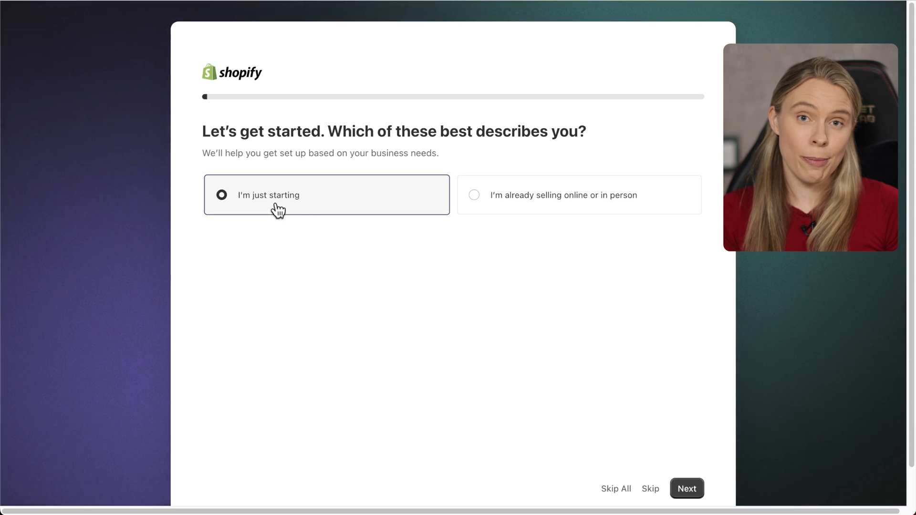
left_click(691, 494)
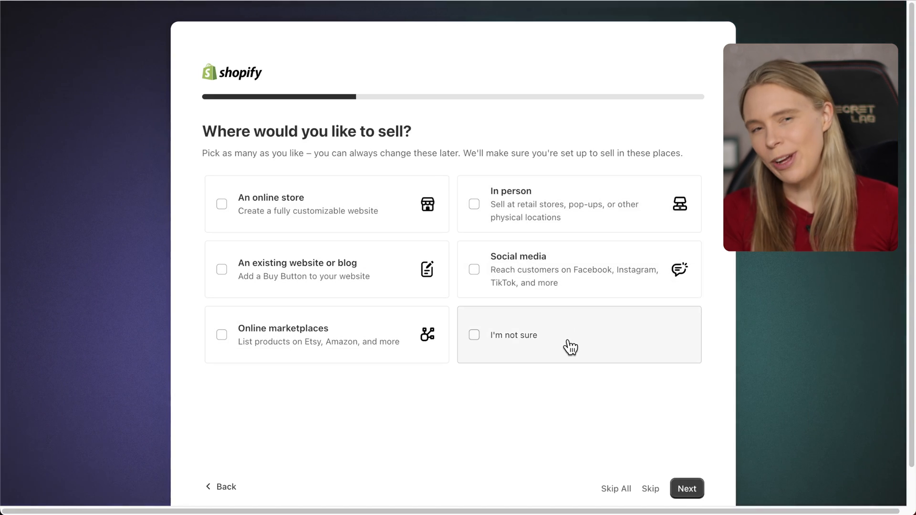
left_click(317, 209)
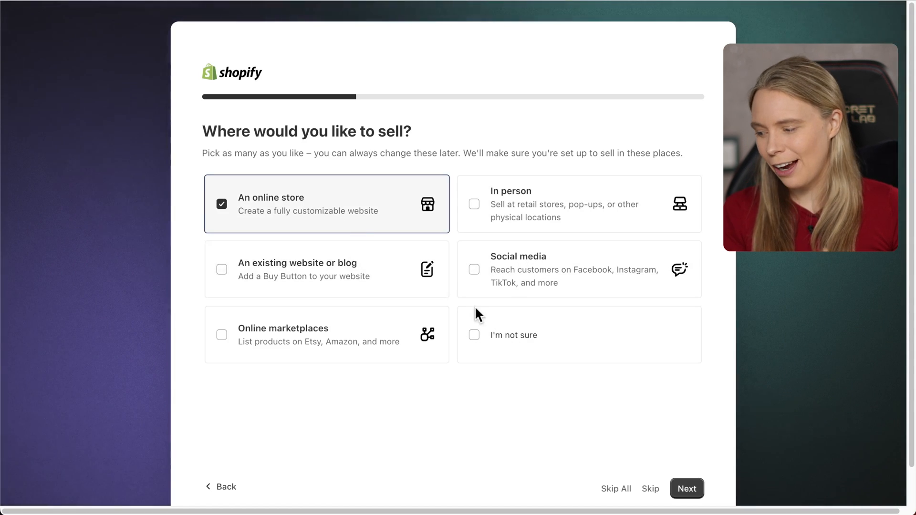
left_click(683, 489)
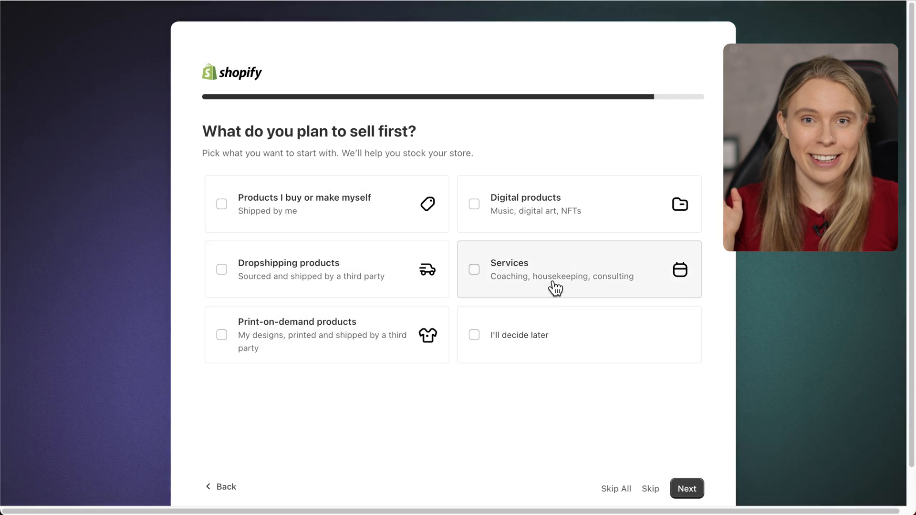
left_click(354, 345)
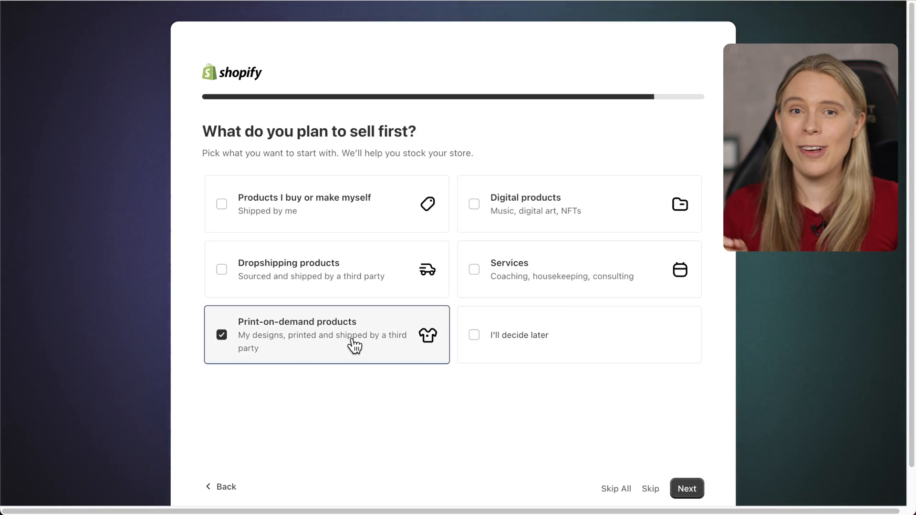
left_click(687, 489)
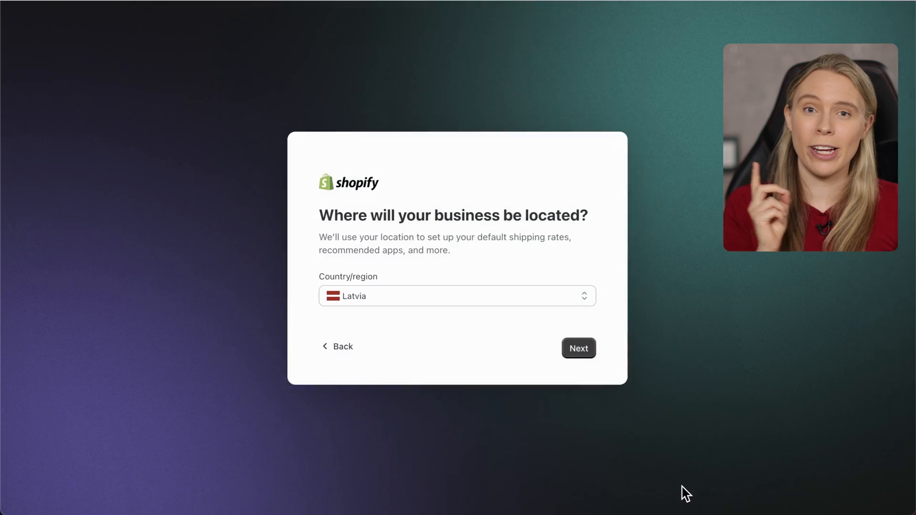
- Set the business location to United States and continue past the location question
left_click(416, 300)
scroll(416, 301, "down", 20)
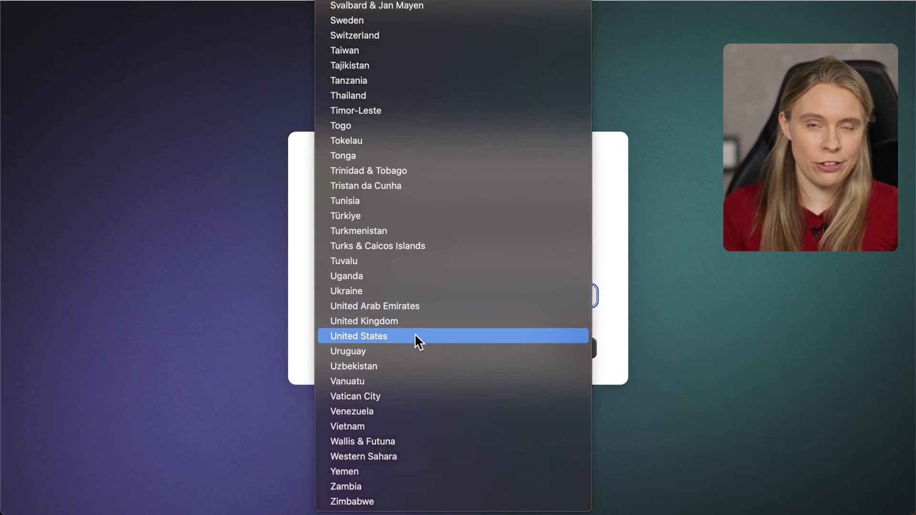
left_click(415, 337)
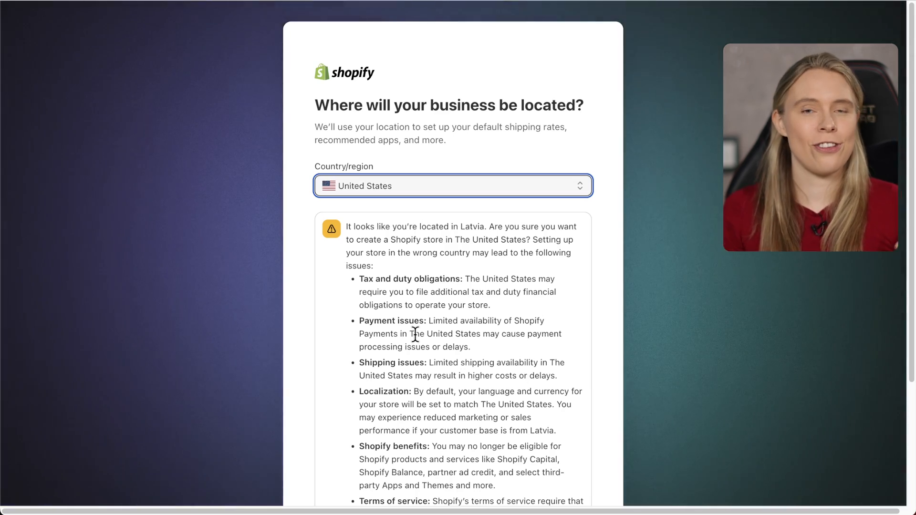
scroll(415, 334, "down", 3)
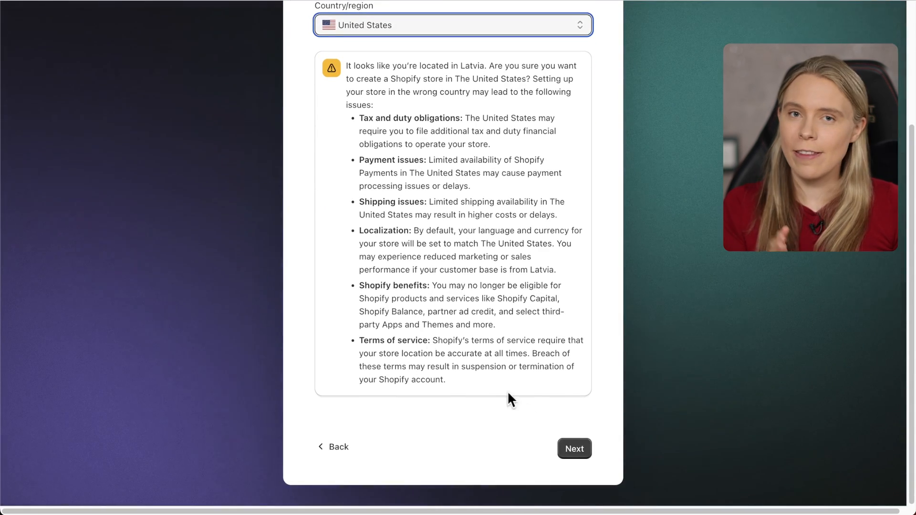
left_click(576, 451)
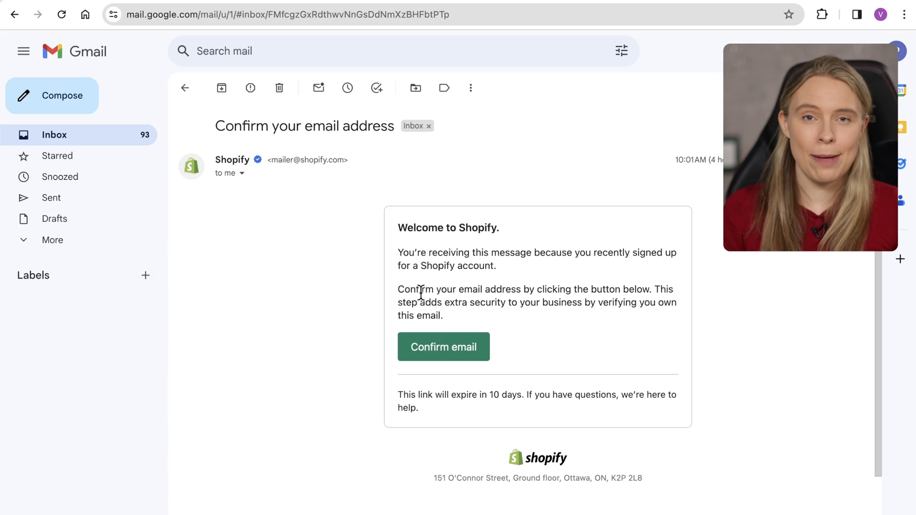
- Confirm the account's email address from the Shopify message in Gmail
left_click(443, 353)
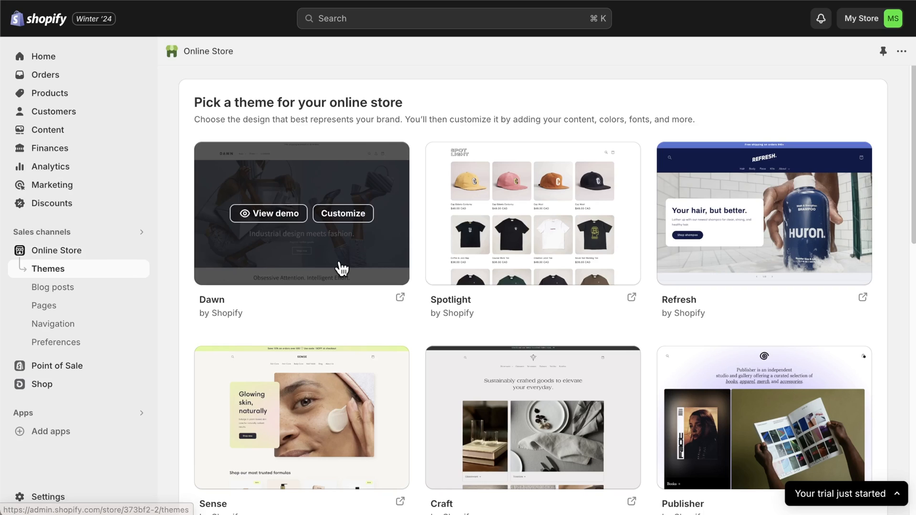
- Open the Dawn theme's details, look through its demo store and add the theme to the online store
mouse_move(503, 264)
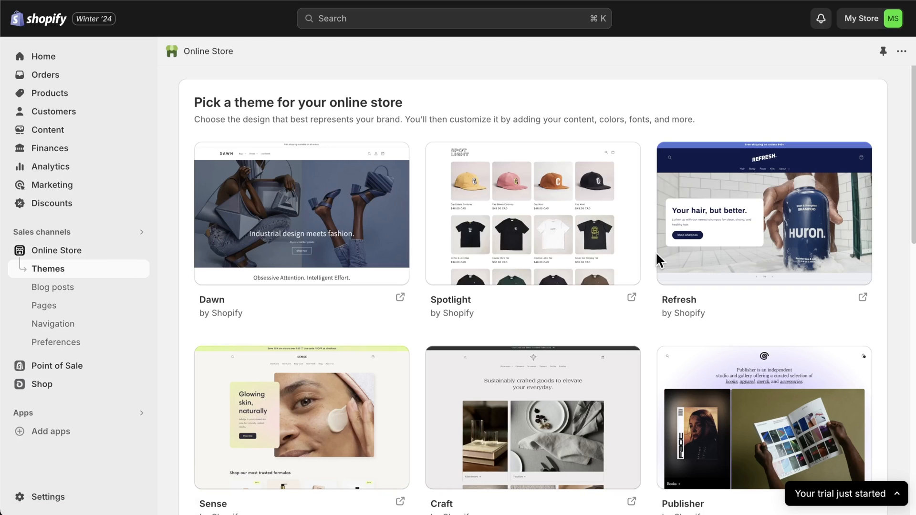
mouse_move(705, 261)
left_click(400, 298)
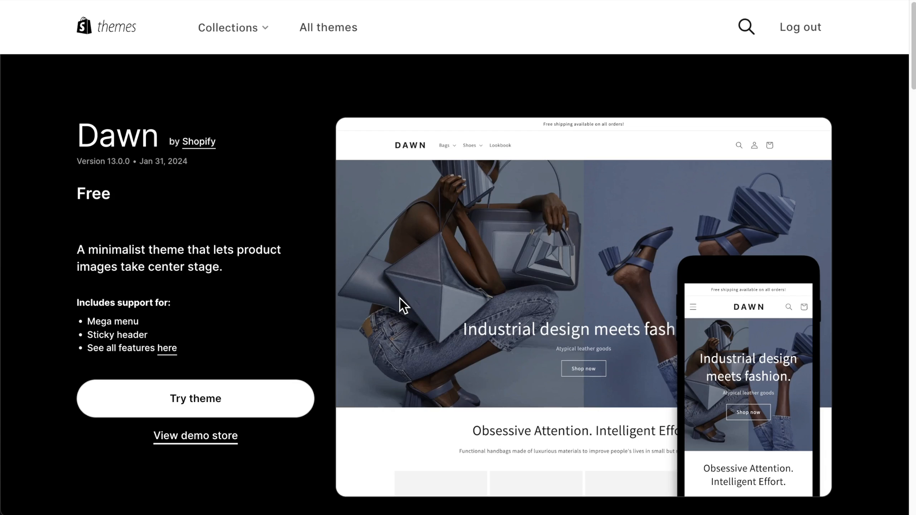
left_click(198, 437)
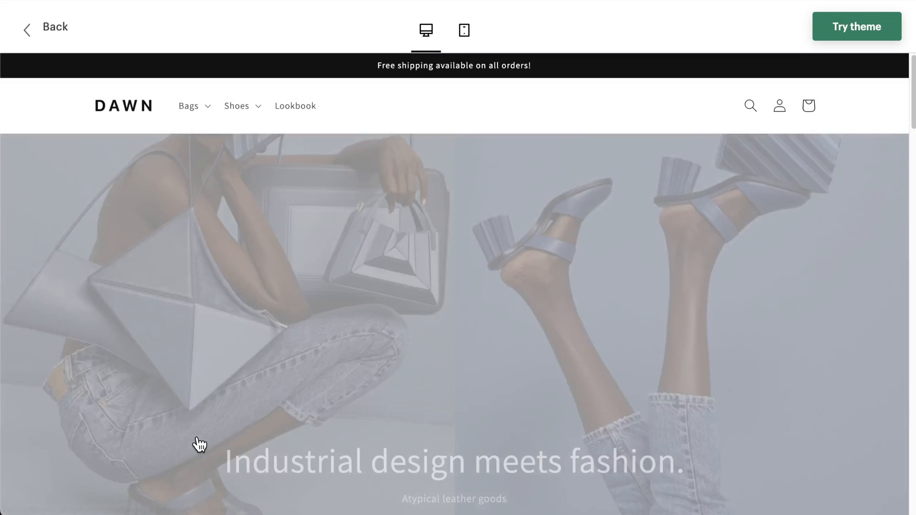
scroll(199, 444, "down", 7)
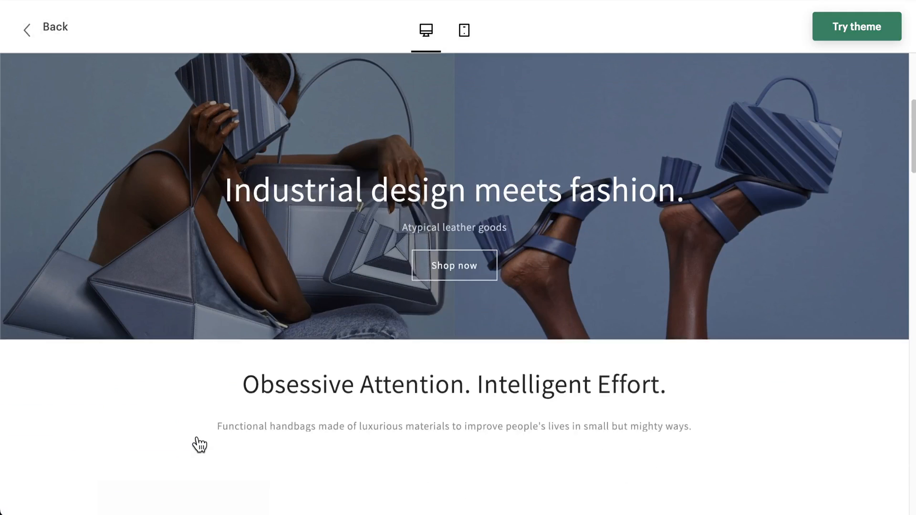
scroll(200, 444, "down", 10)
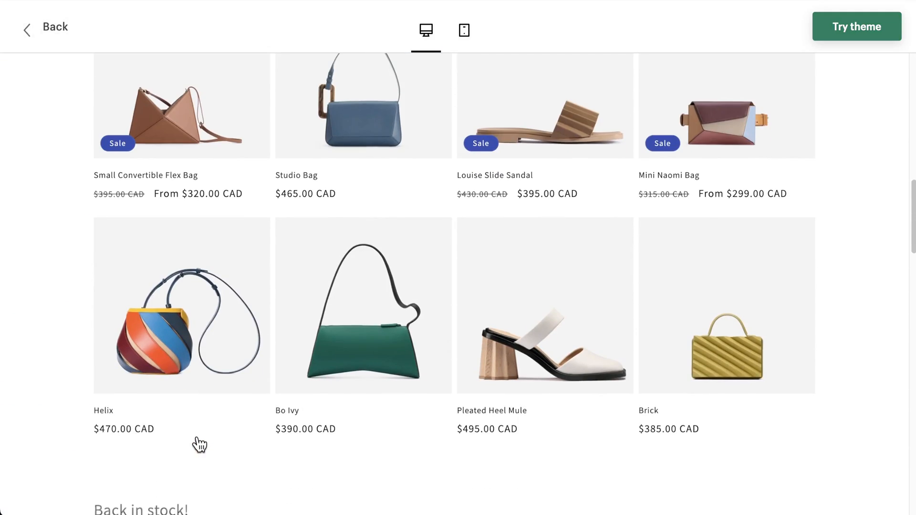
scroll(200, 445, "down", 11)
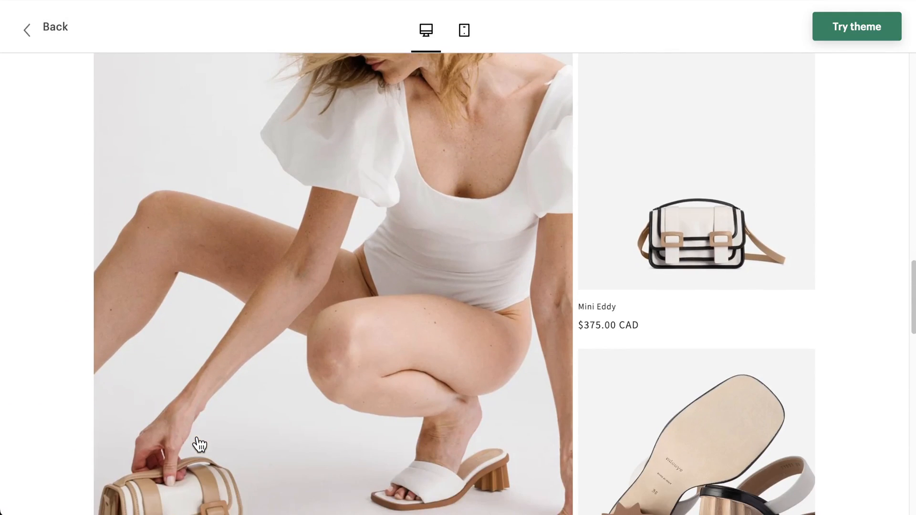
scroll(199, 444, "down", 4)
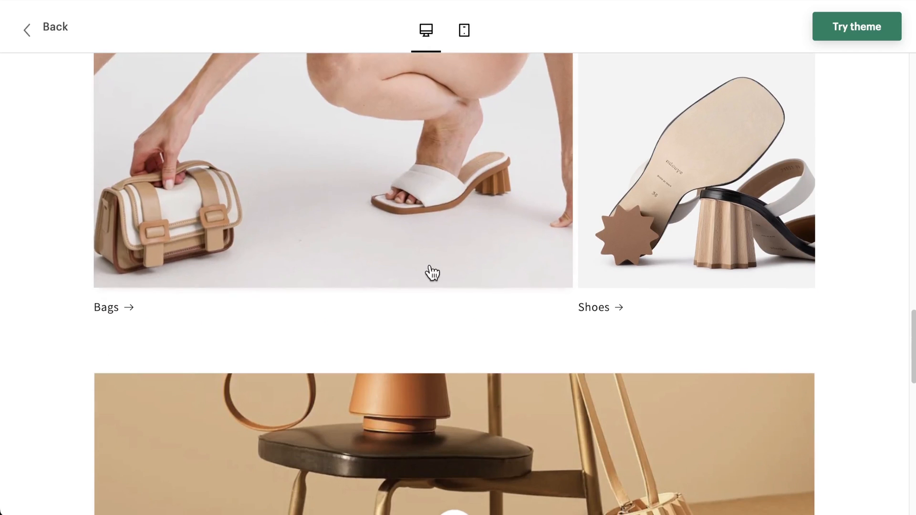
left_click(860, 37)
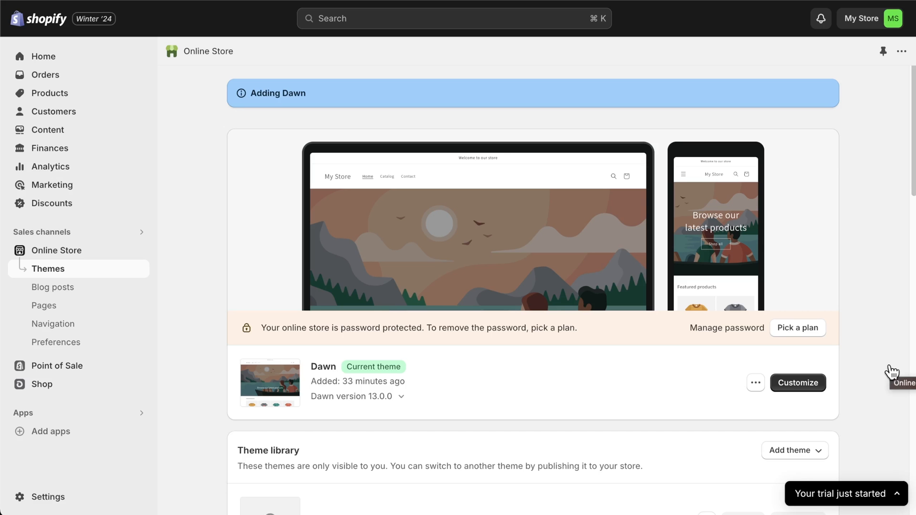
- Open the current Dawn theme for customization and set the galaxy_cat_logo image as the store logo
left_click(793, 392)
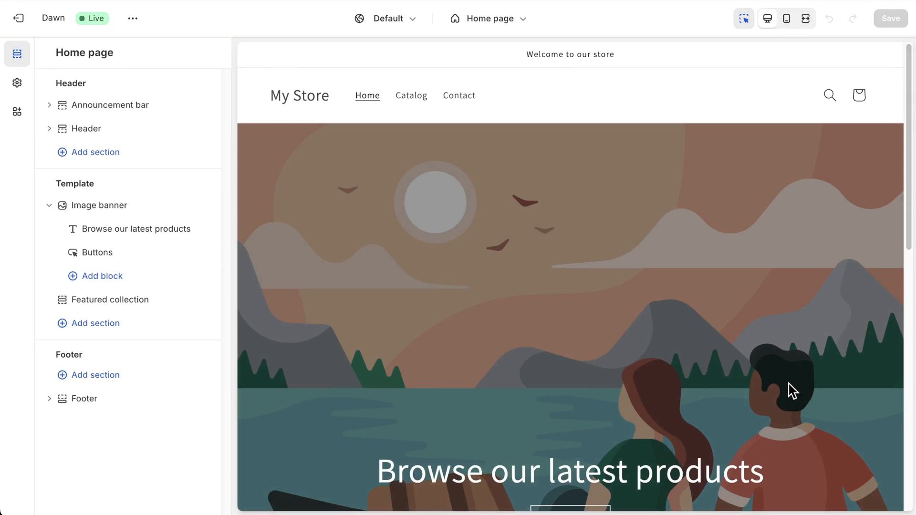
left_click(18, 84)
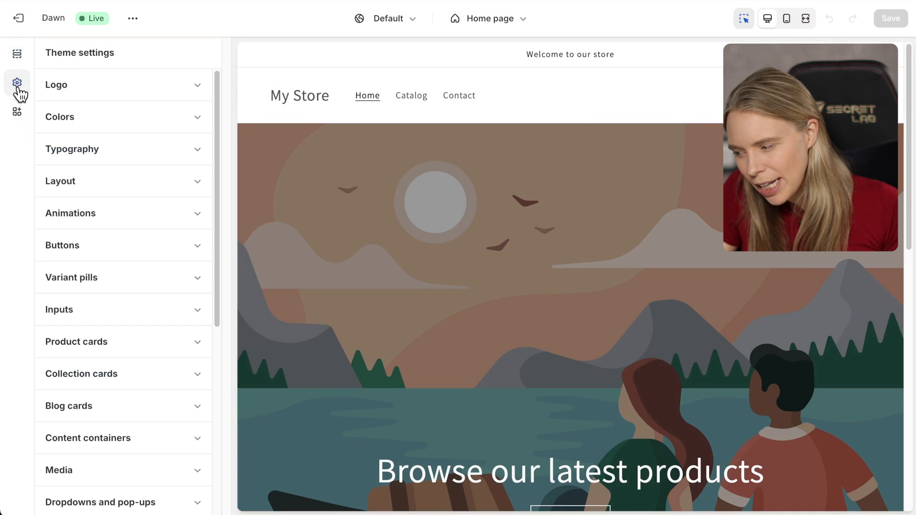
left_click(199, 88)
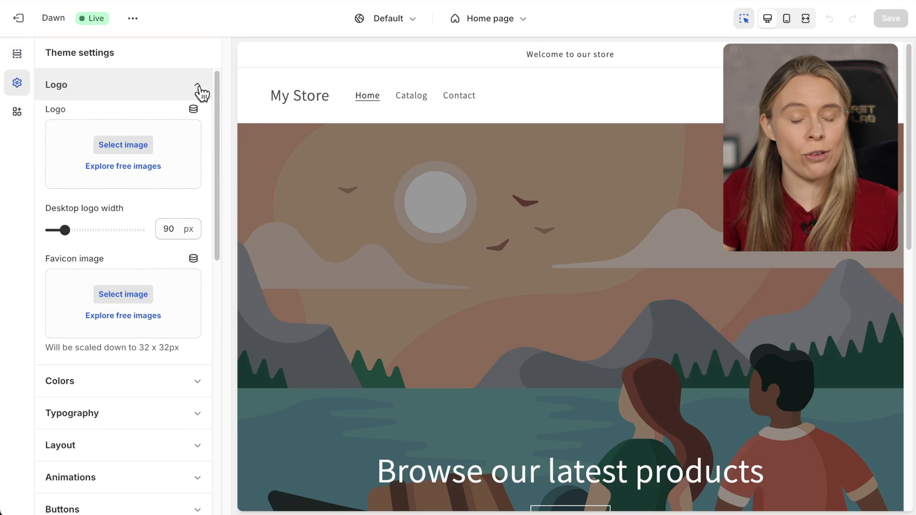
left_click(141, 150)
left_click(356, 252)
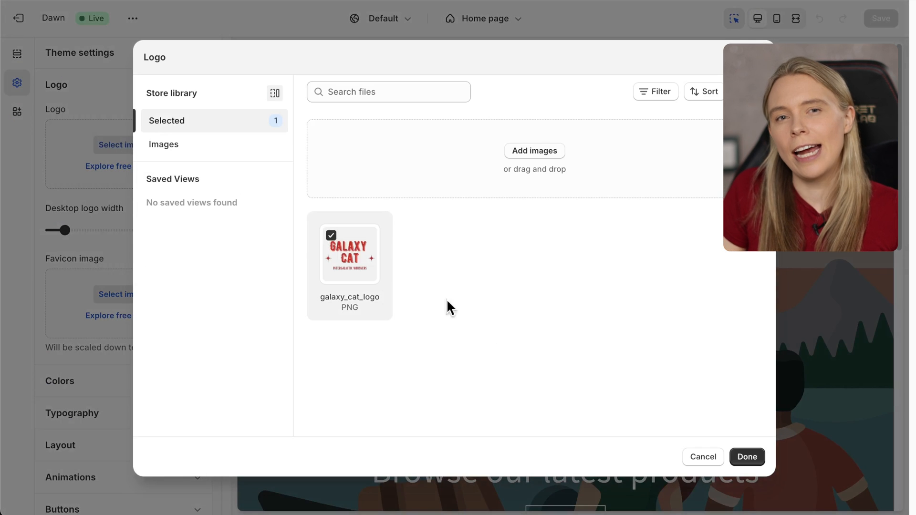
left_click(755, 461)
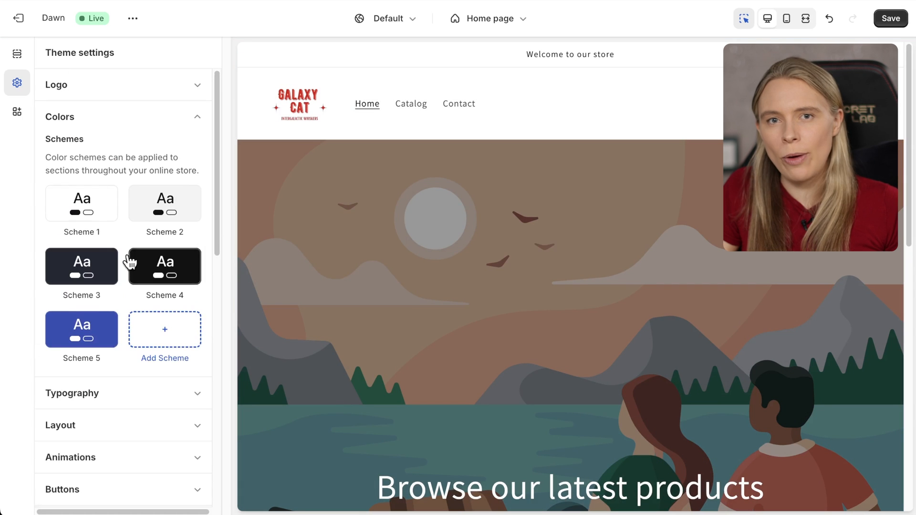
- Set the theme's heading font to Abril Fatface in the typography settings
left_click(91, 393)
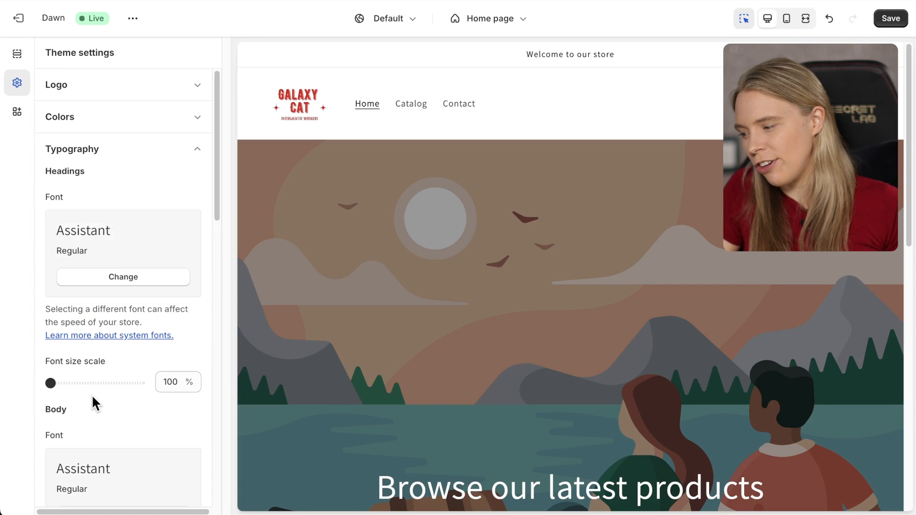
scroll(96, 386, "down", 3)
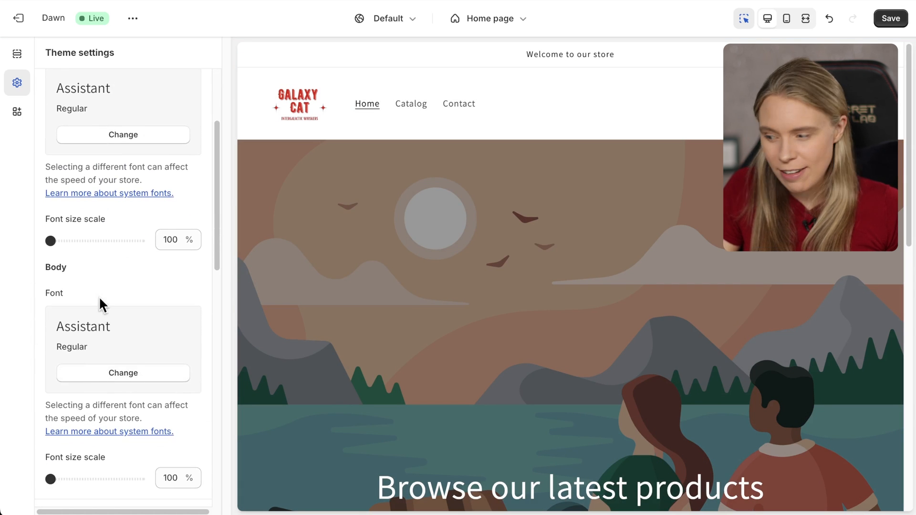
left_click(115, 136)
scroll(102, 238, "down", 3)
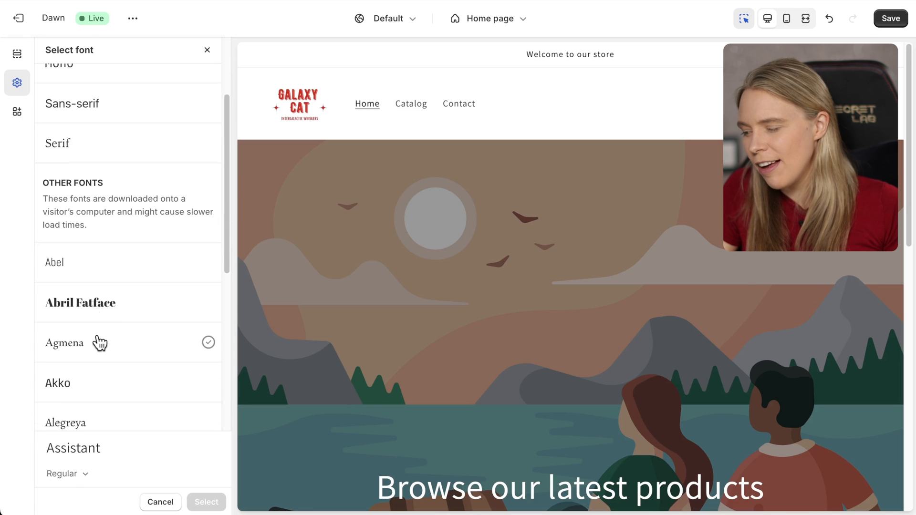
left_click(100, 310)
left_click(206, 502)
- Search the body fonts for "arch" and apply a condensed font to the body text
left_click(120, 373)
left_click(94, 84)
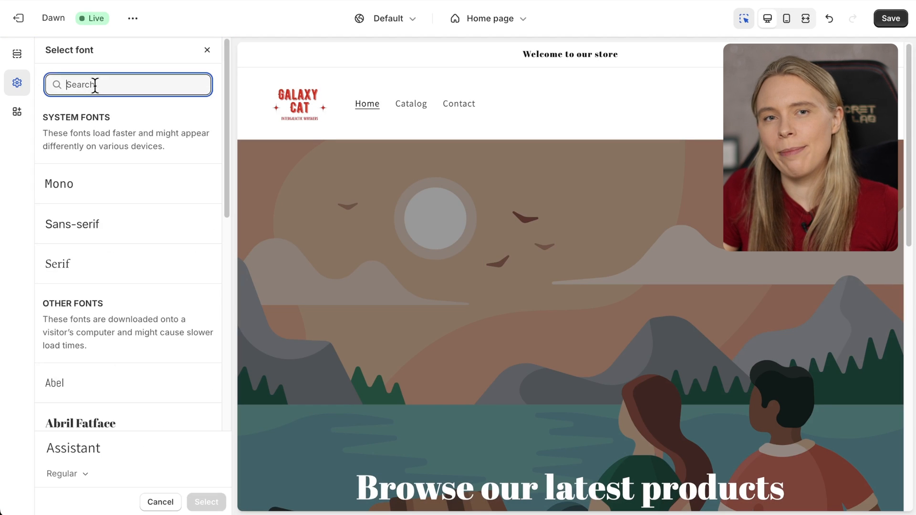
type("arch")
left_click(116, 244)
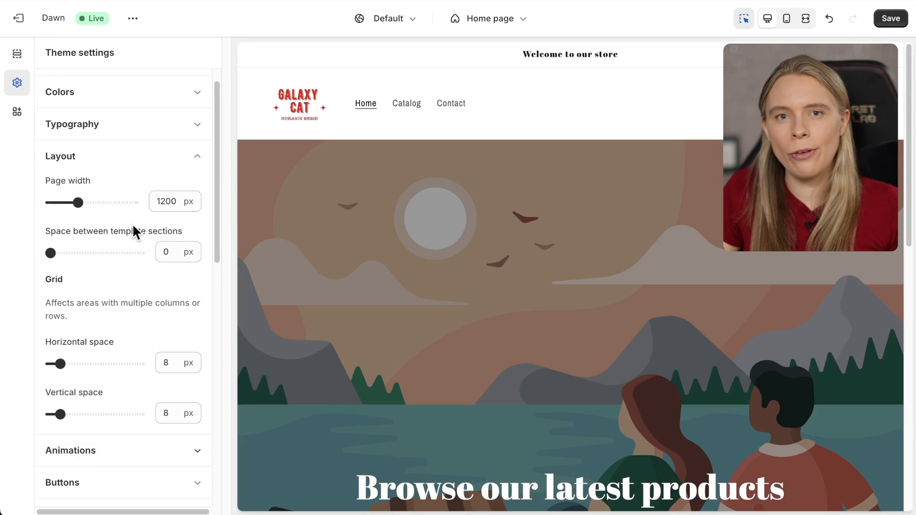
scroll(132, 231, "down", 2)
scroll(133, 224, "down", 8)
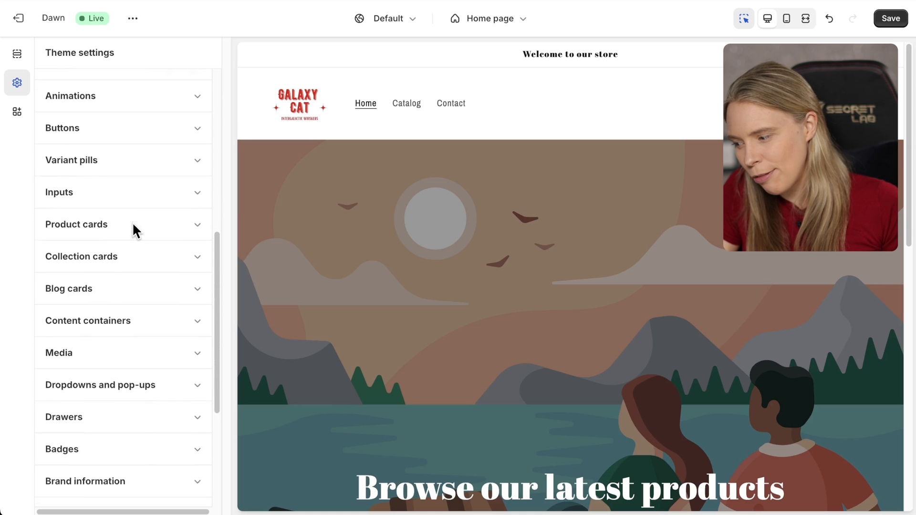
scroll(132, 222, "down", 1)
left_click(135, 340)
scroll(135, 342, "down", 3)
left_click(135, 350)
type("youtube.com/@Printify")
scroll(123, 286, "down", 4)
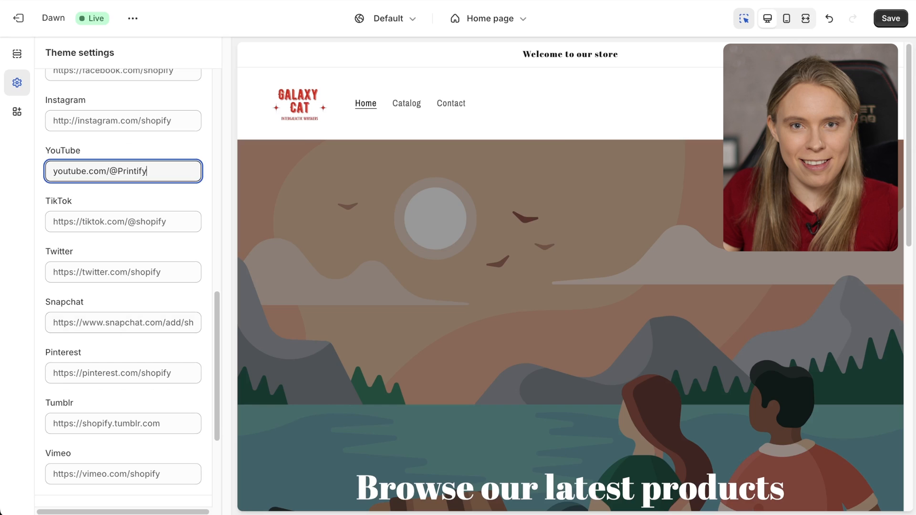
- Check the home page's layout in the mobile preview and return to the desktop preview
left_click(788, 23)
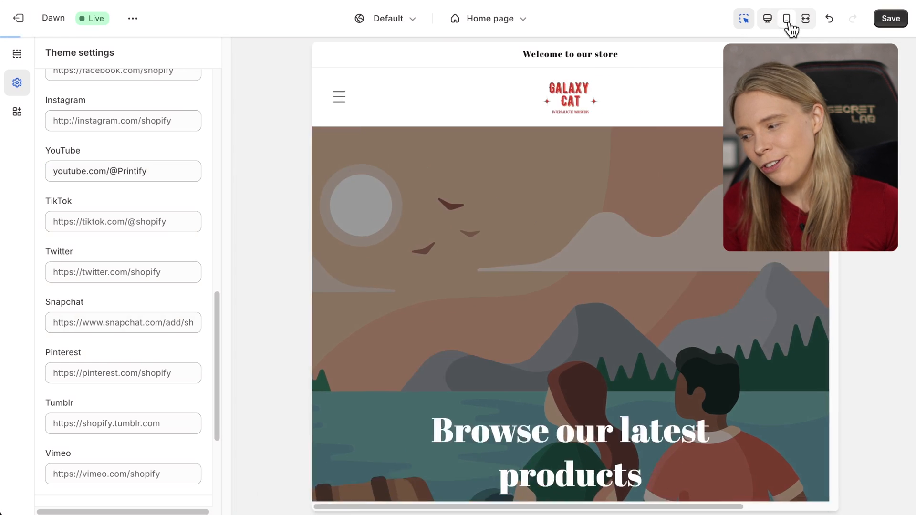
scroll(616, 243, "down", 5)
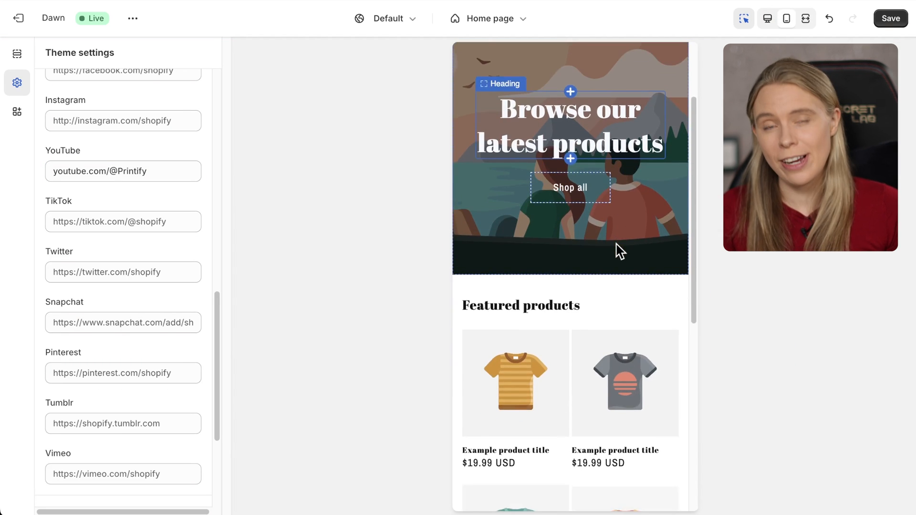
scroll(615, 243, "up", 5)
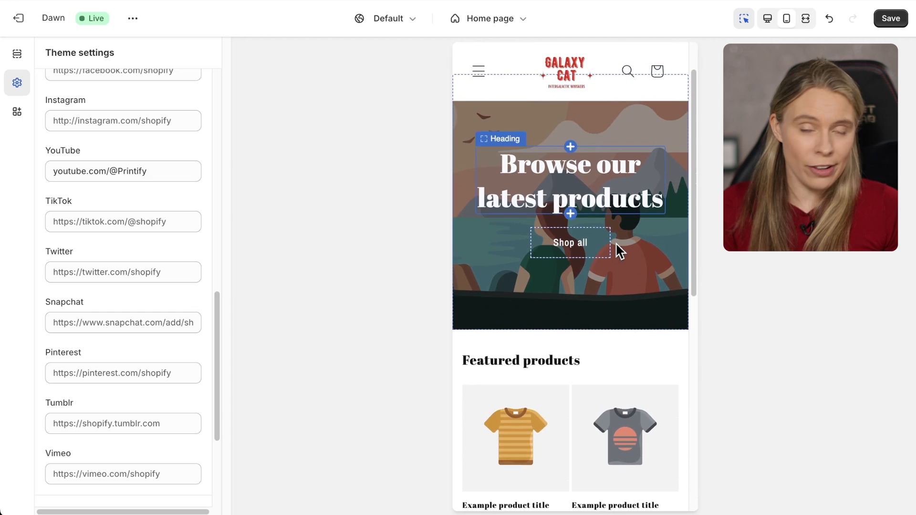
left_click(766, 22)
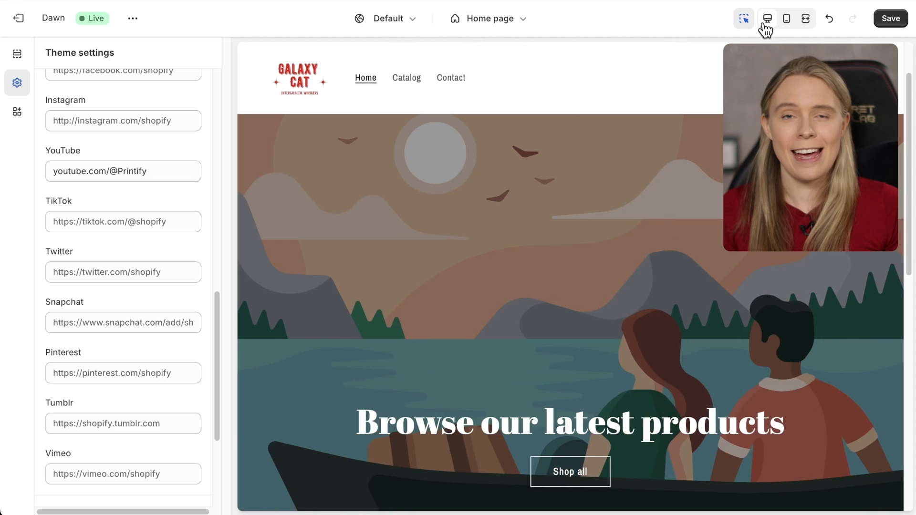
- Save the theme settings and change the announcement bar's text to "FREE SHIPPING on all orders above $35!"
left_click(891, 19)
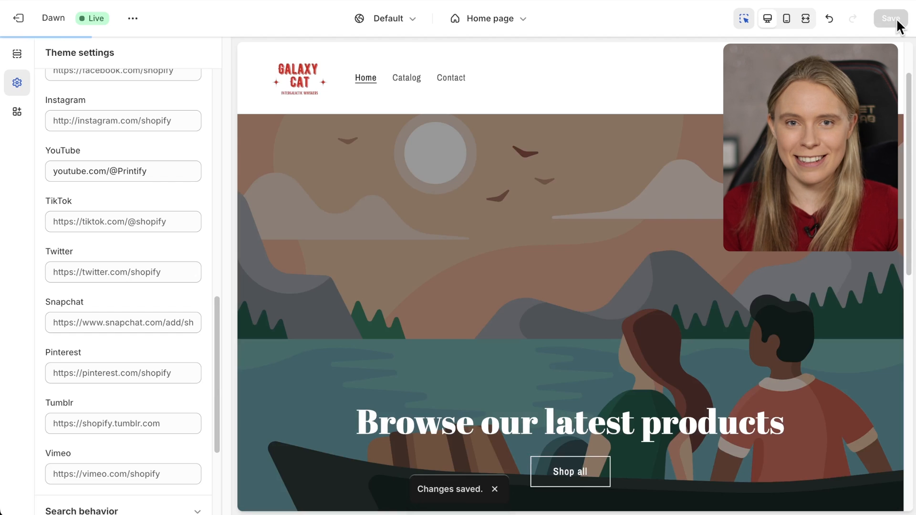
left_click(19, 58)
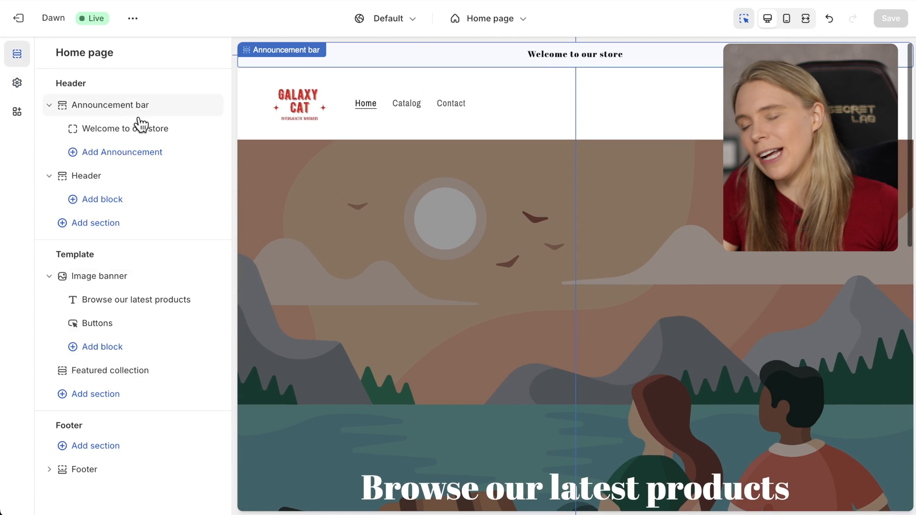
left_click(143, 128)
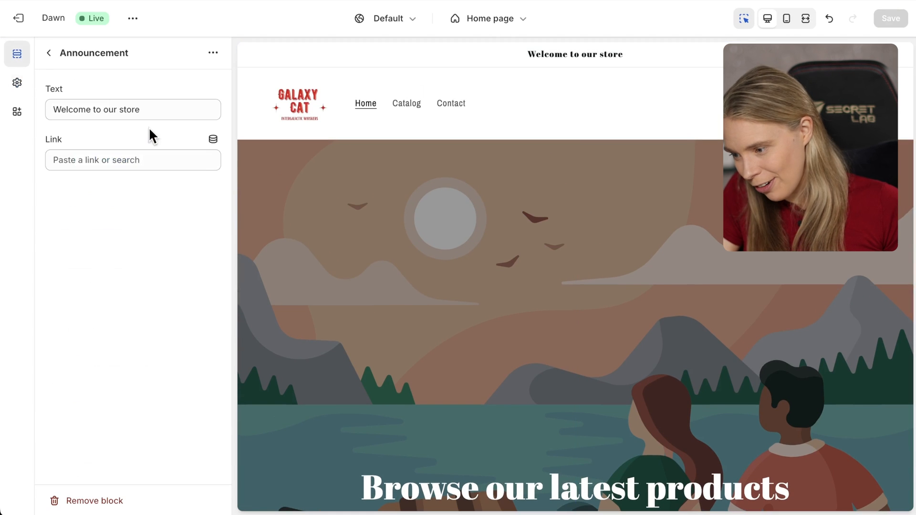
triple_click(139, 113)
type("FREE ")
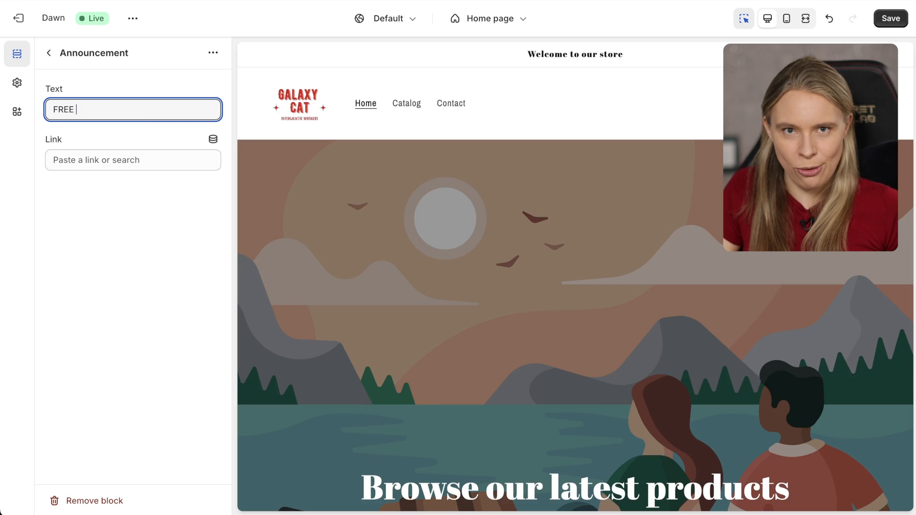
type("SHIPPING on all or")
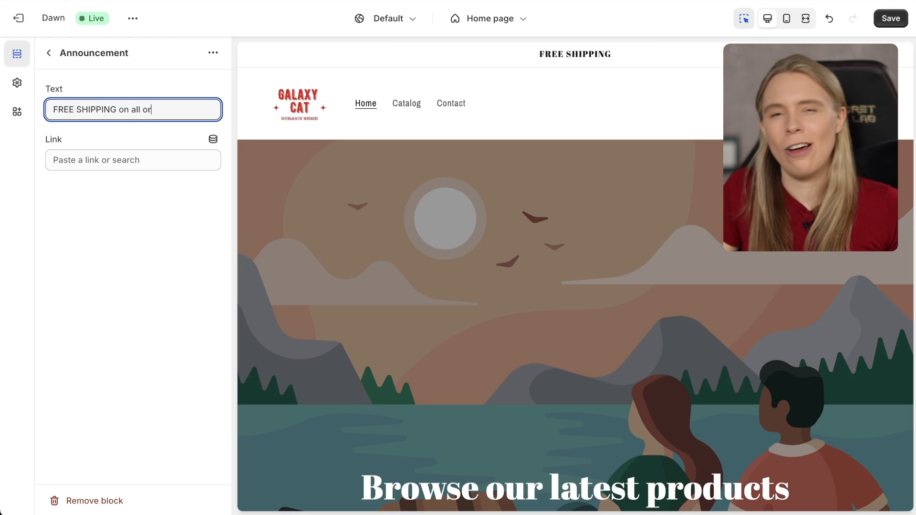
type("ders above $35!")
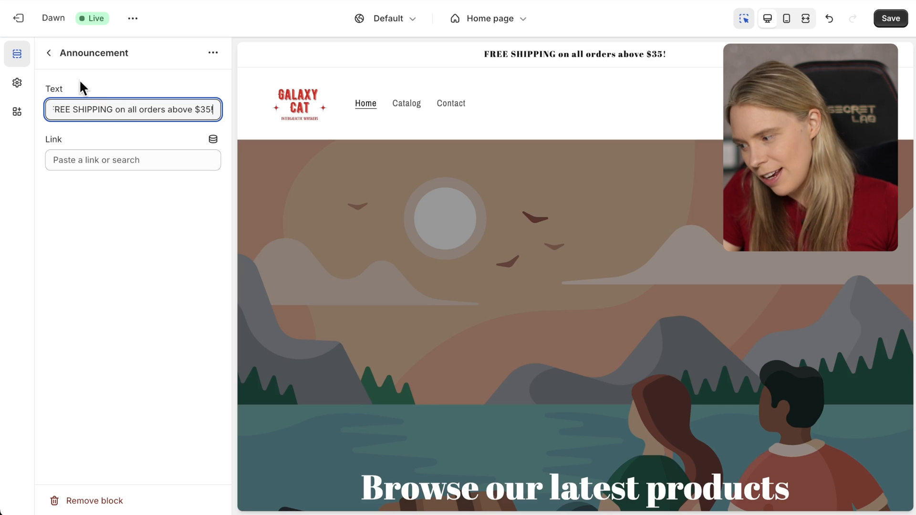
left_click(49, 53)
- Hide the announcement bar on the home page and make it visible again
mouse_move(200, 108)
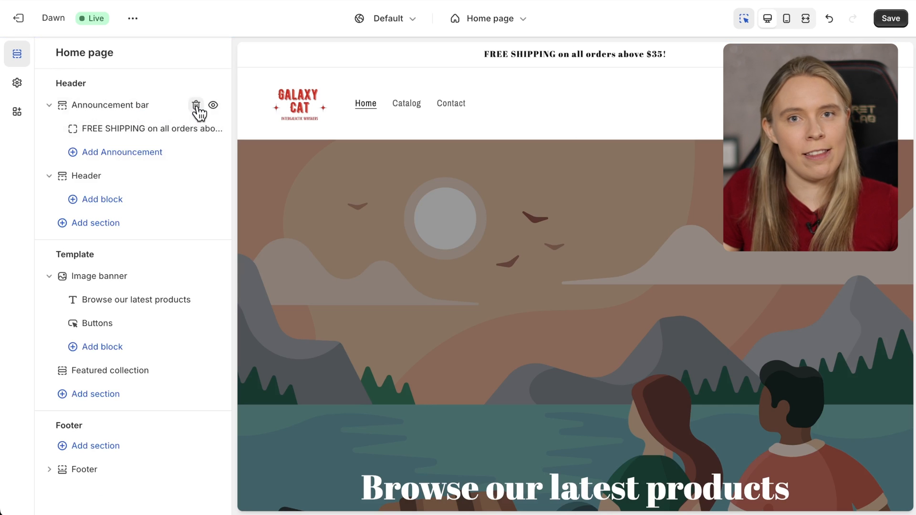
left_click(214, 106)
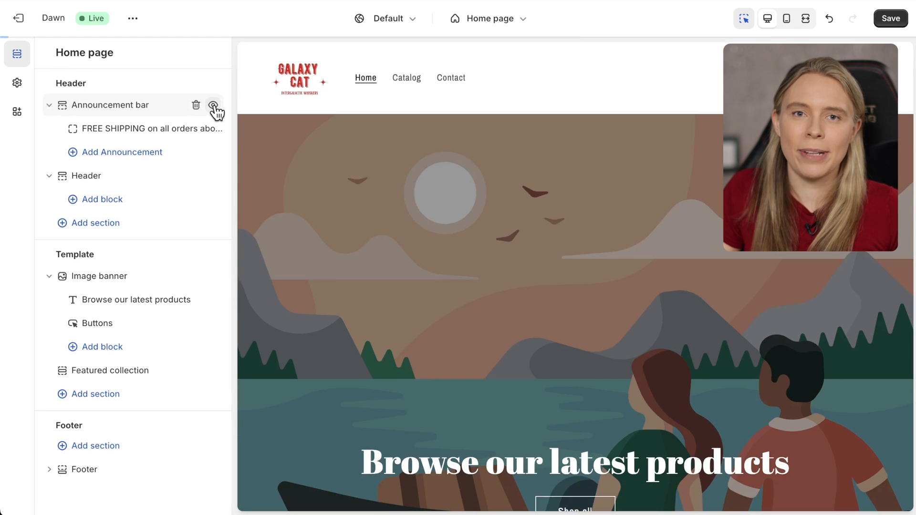
left_click(213, 106)
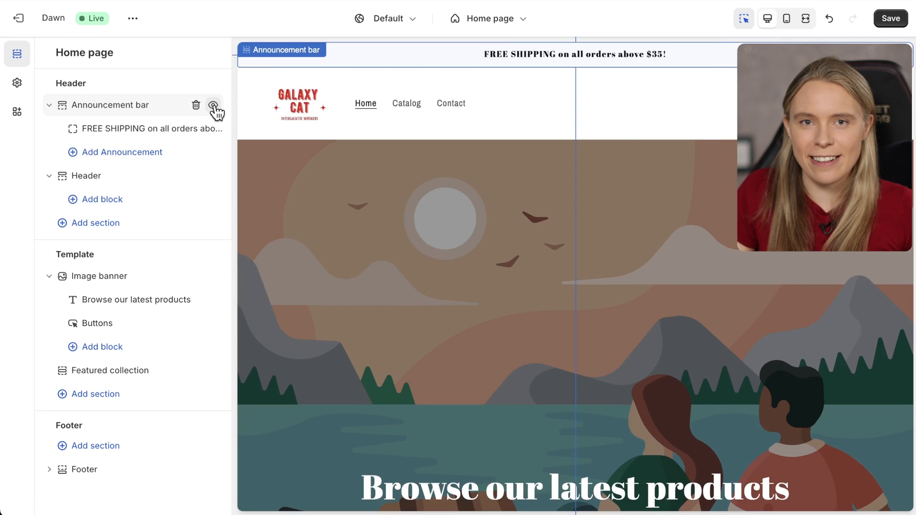
- Try the Top center logo position in the header section and return it to Middle left
left_click(139, 182)
left_click(127, 111)
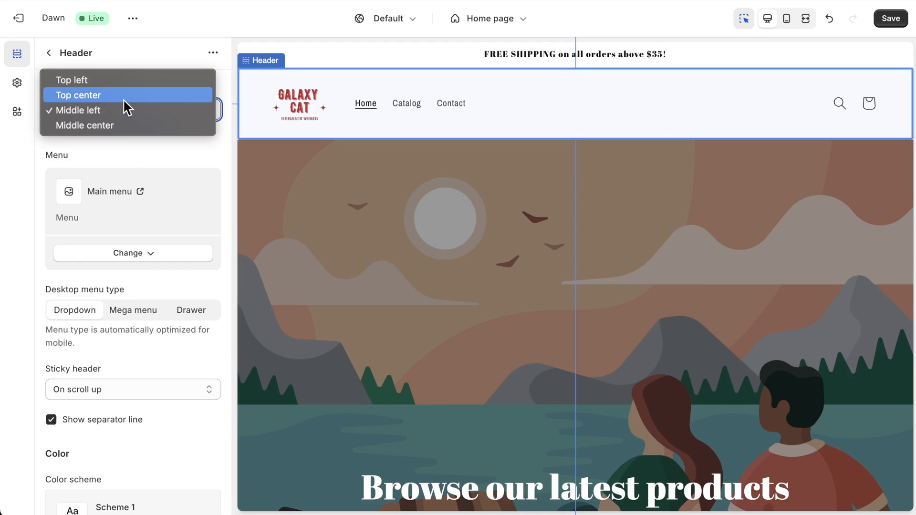
left_click(123, 98)
left_click(124, 108)
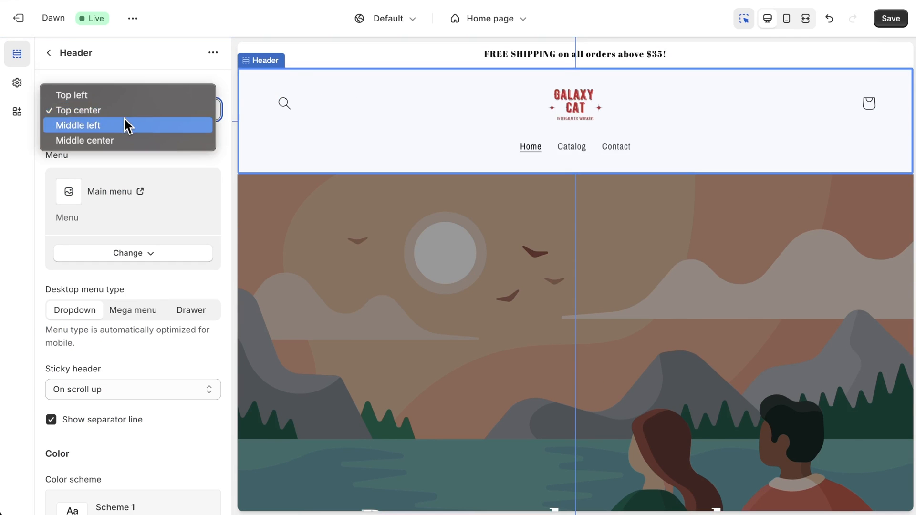
left_click(125, 125)
- Set the header section's sticky behaviour to Always
scroll(138, 315, "down", 3)
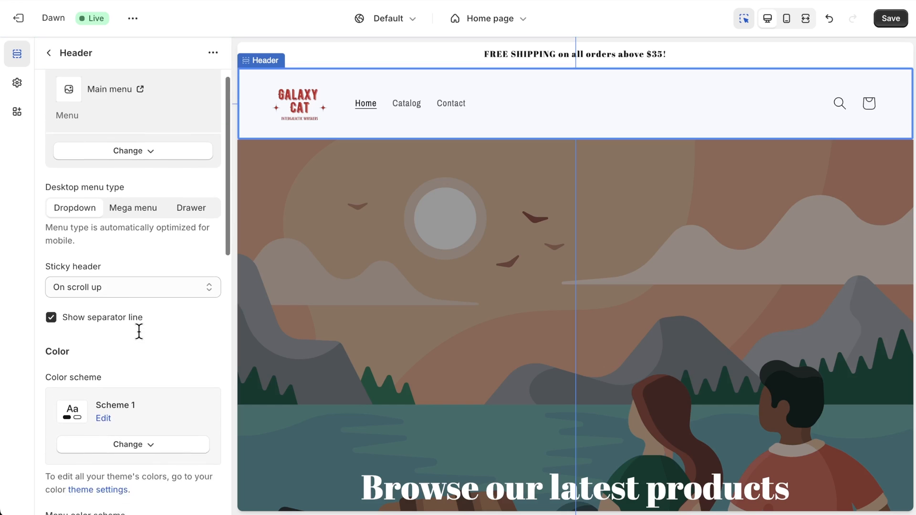
left_click(131, 253)
left_click(130, 267)
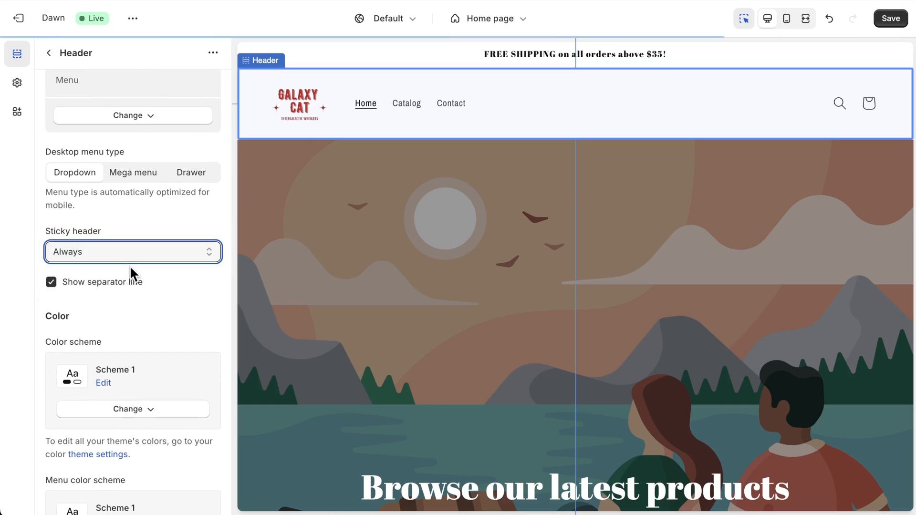
- Examine how the sticky header behaves while moving down and up through the home page preview
scroll(446, 250, "down", 5)
scroll(446, 250, "down", 3)
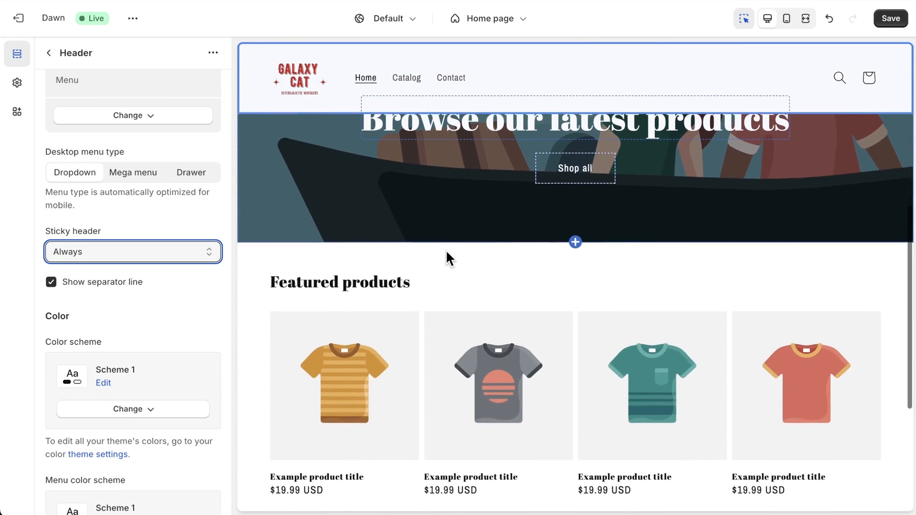
scroll(446, 250, "up", 8)
scroll(446, 251, "down", 5)
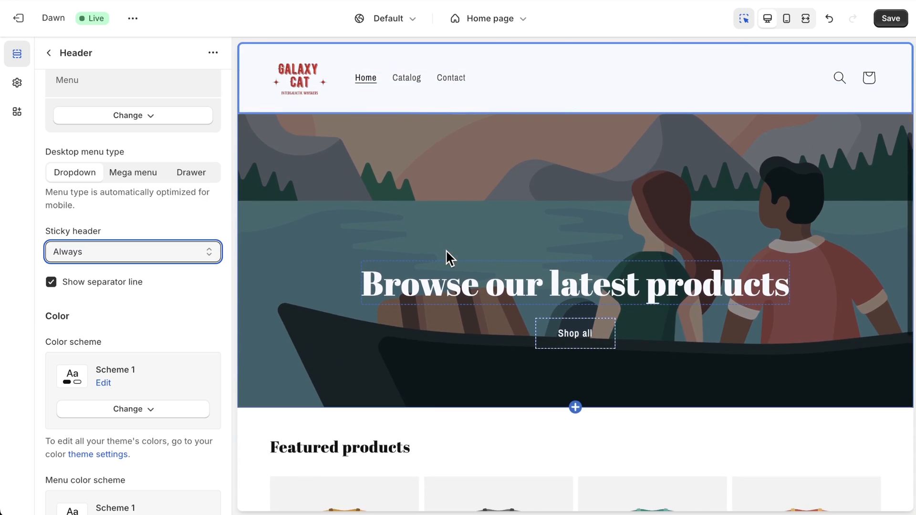
scroll(445, 250, "up", 6)
scroll(446, 250, "down", 6)
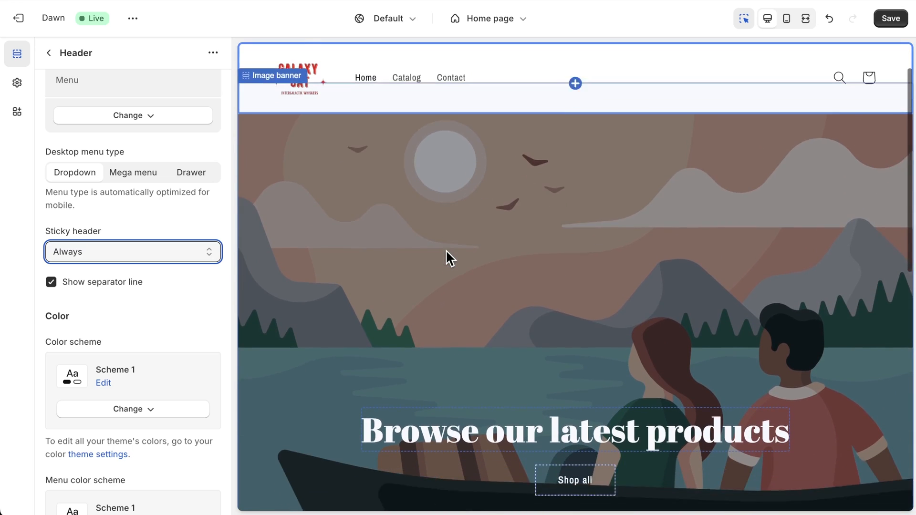
scroll(445, 250, "up", 4)
scroll(446, 250, "up", 4)
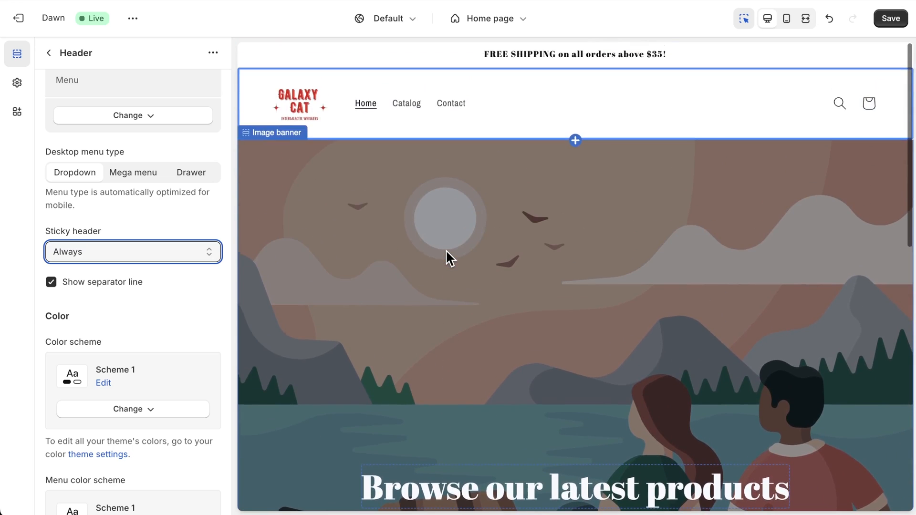
- Reduce the header section's top and bottom padding to 4 px each and return to the section list
scroll(163, 305, "down", 7)
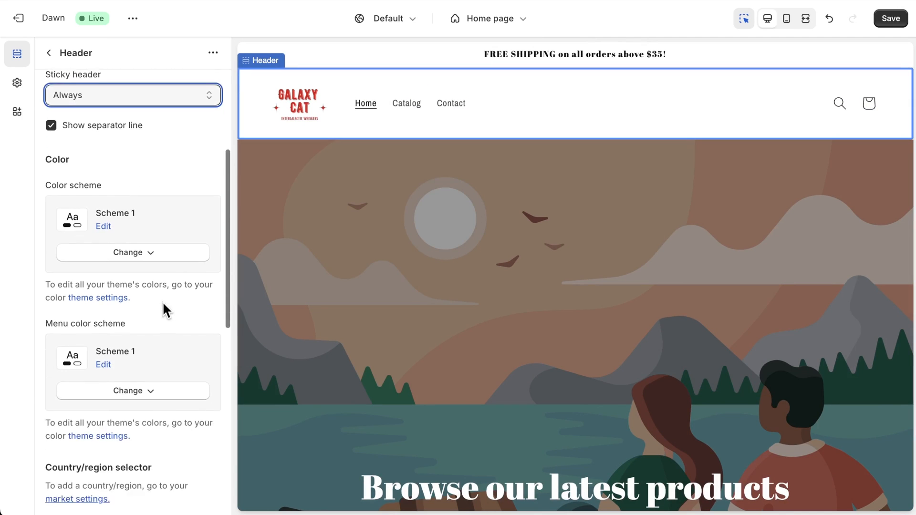
scroll(163, 305, "down", 4)
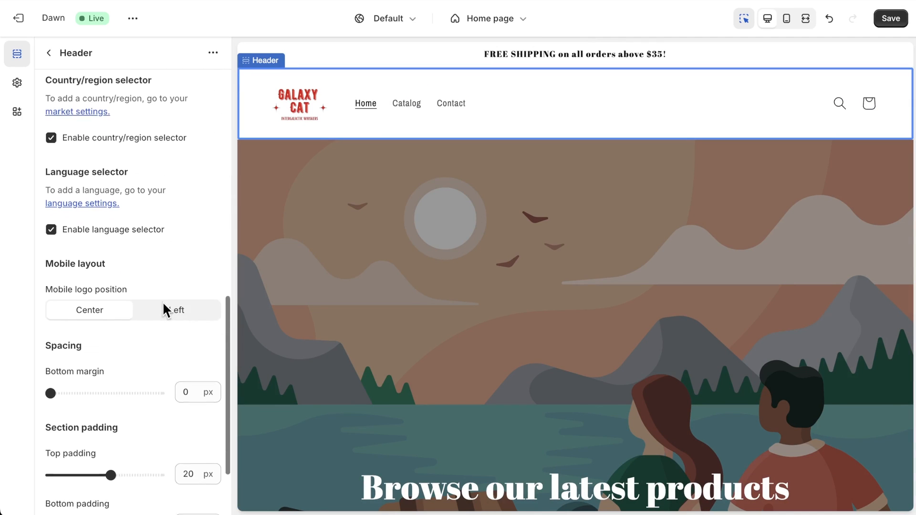
mouse_move(51, 302)
left_mouse_down()
mouse_move(102, 301)
mouse_move(49, 302)
left_mouse_up()
scroll(73, 344, "down", 1)
left_click_drag(111, 421, 63, 420)
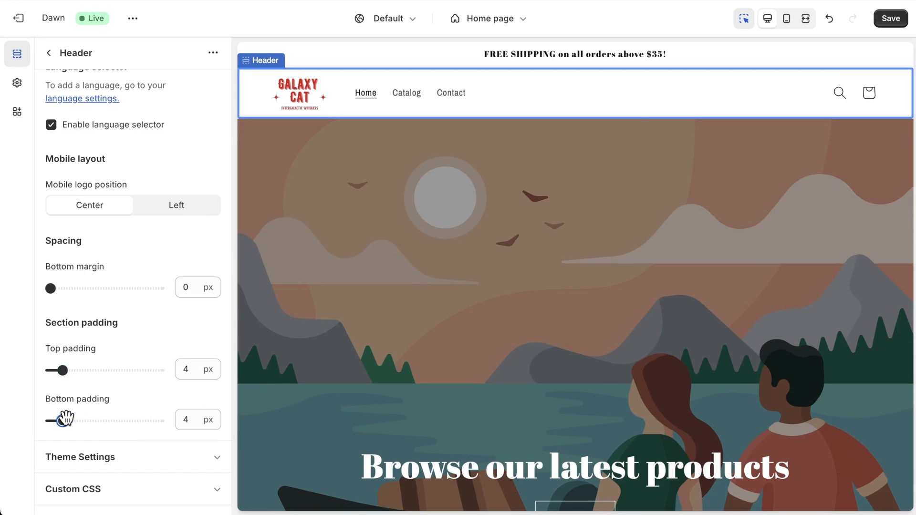
left_click(49, 53)
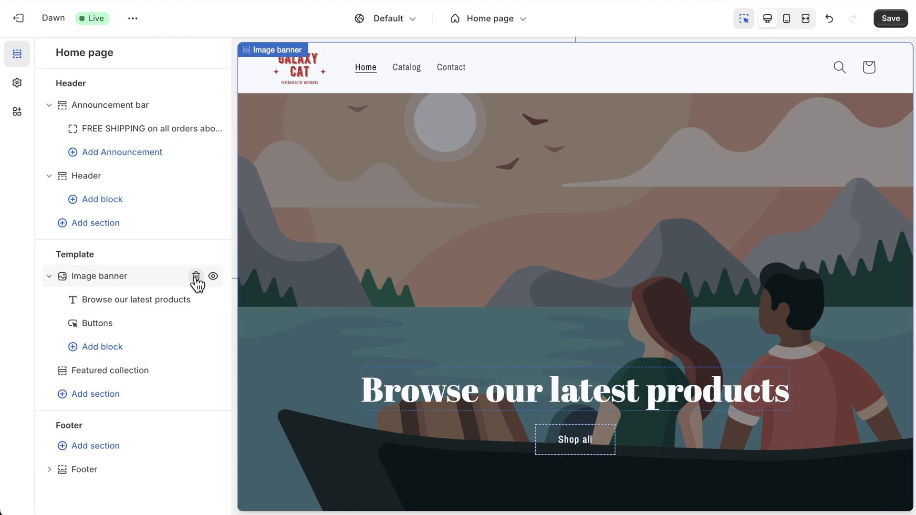
- Remove the image banner from the home page template and add a Rich text section
left_click(195, 278)
left_click(109, 301)
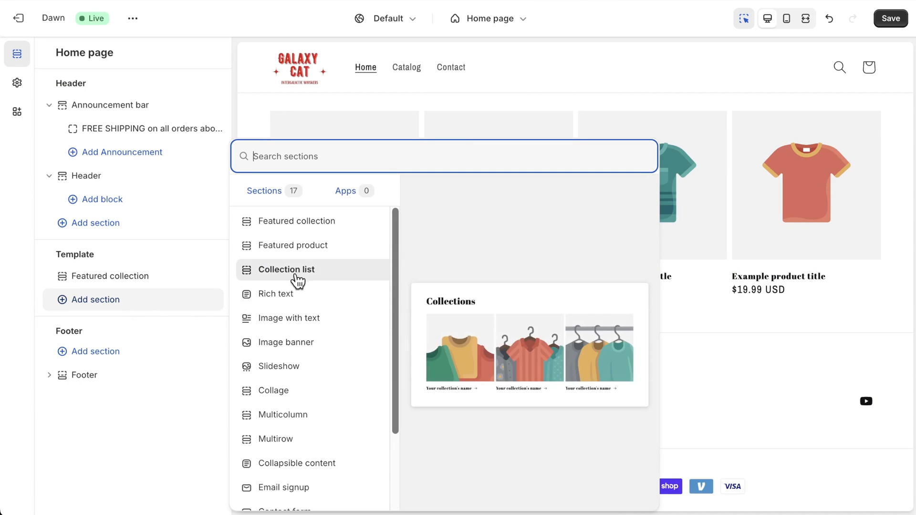
left_click(315, 304)
- Set the rich text section's heading to "Welcome to the cosmic cool of Galaxy Cat!" and its text to "Where streetwise cats and interstellar vibes collide."
left_click(191, 321)
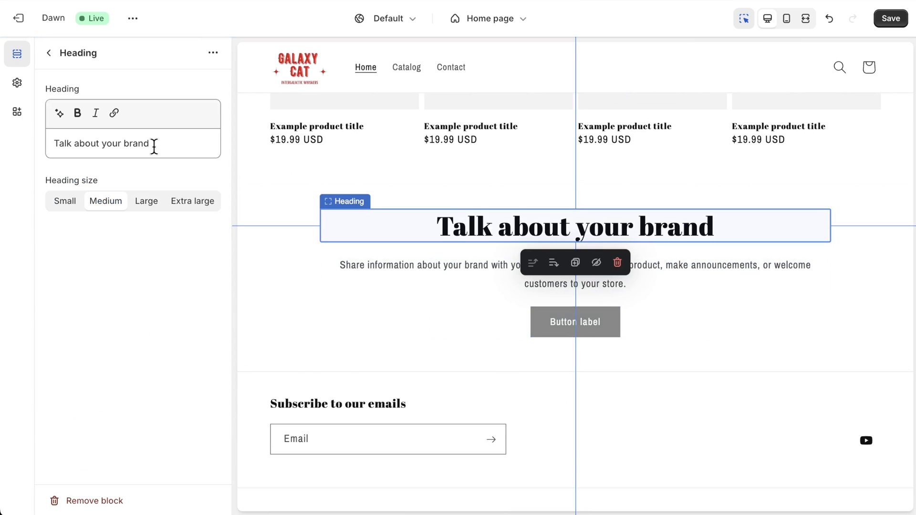
type("ol of Galaxy Cat –")
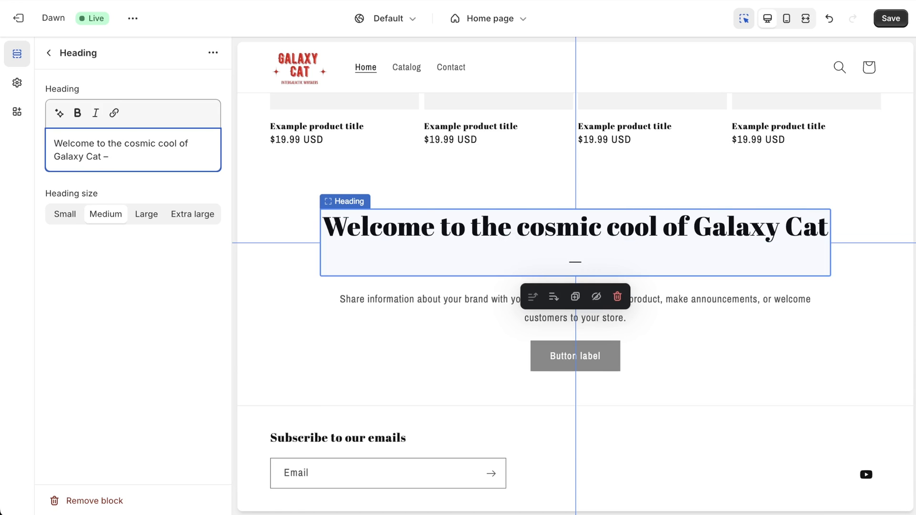
key("BackSpace")
type("!")
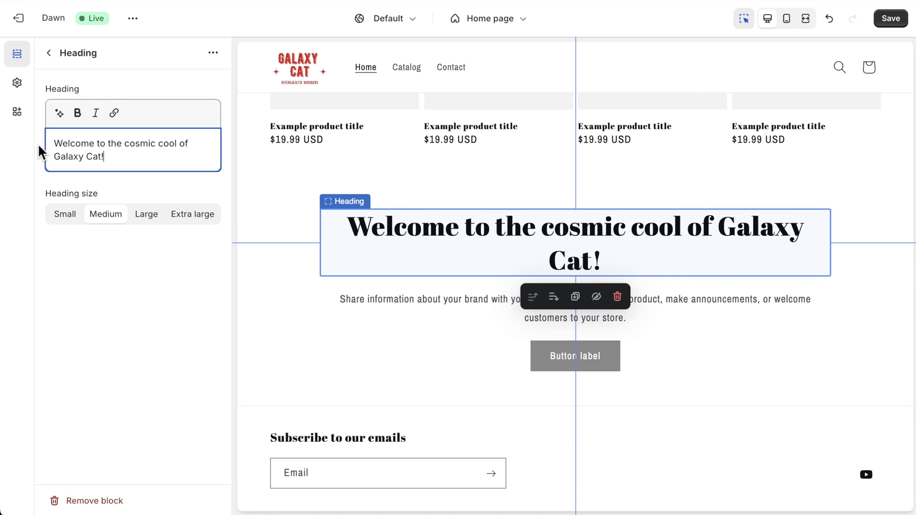
left_click(137, 219)
left_click(94, 221)
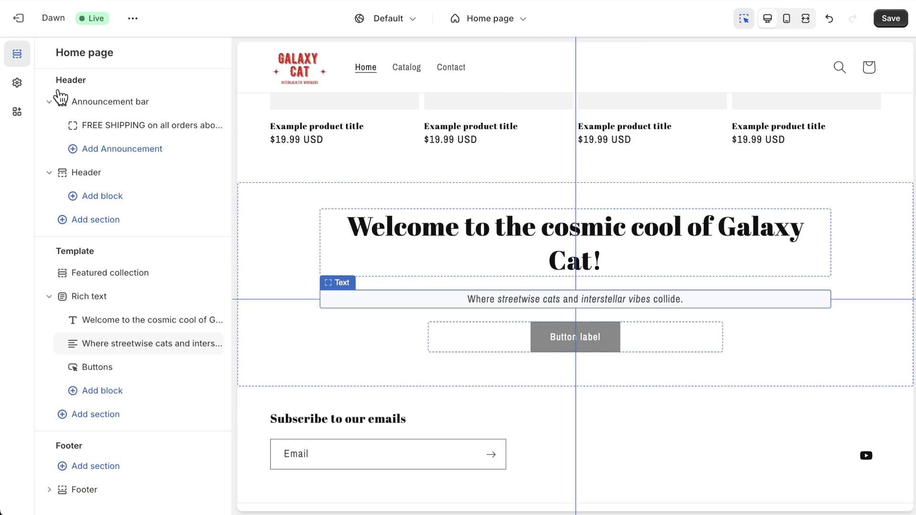
- Remove the buttons block from the rich text section, move the section above Featured collection and save the theme
left_click(109, 370)
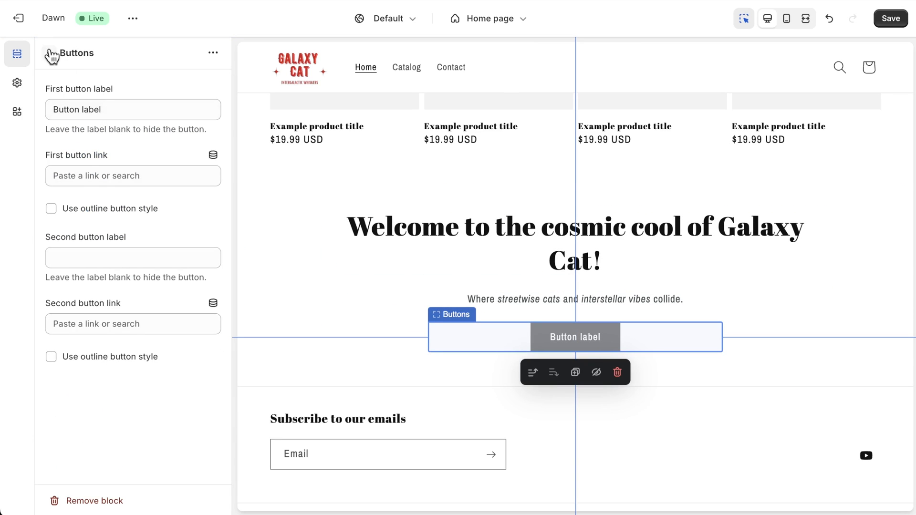
left_click(51, 55)
left_click(196, 368)
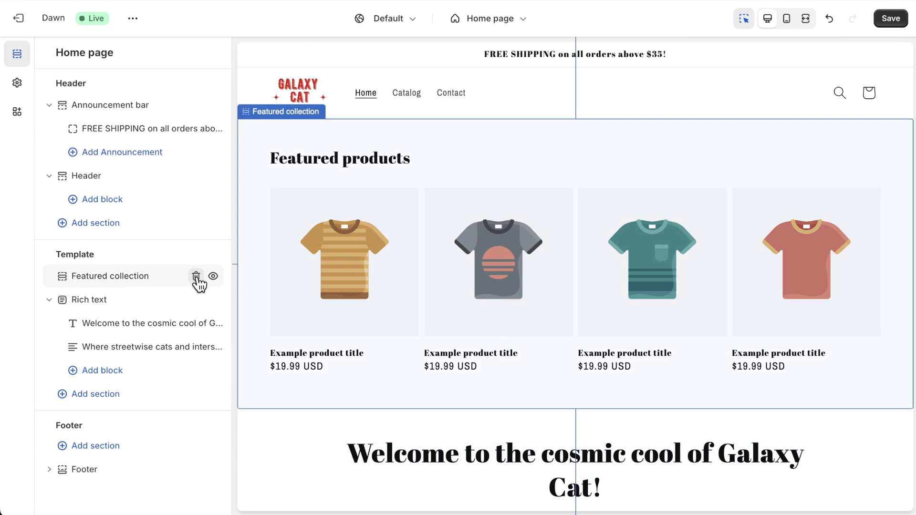
left_click_drag(61, 301, 61, 274)
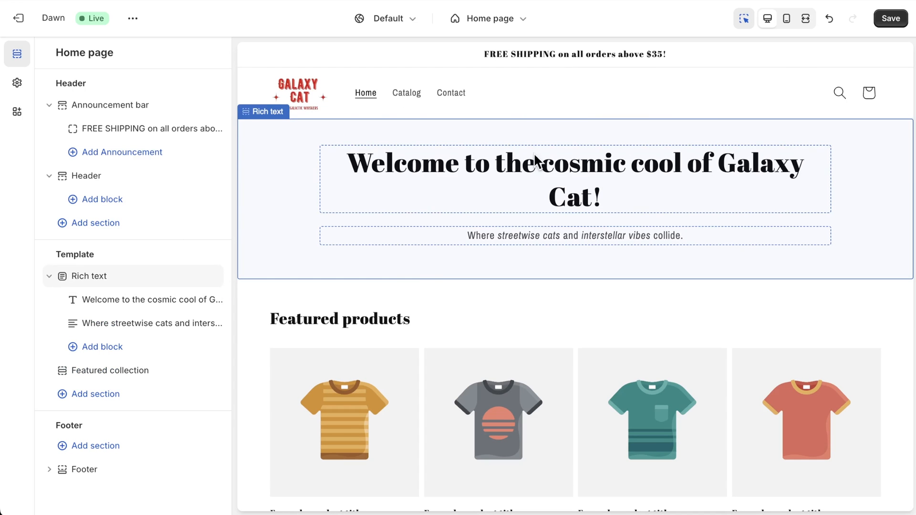
left_click(890, 19)
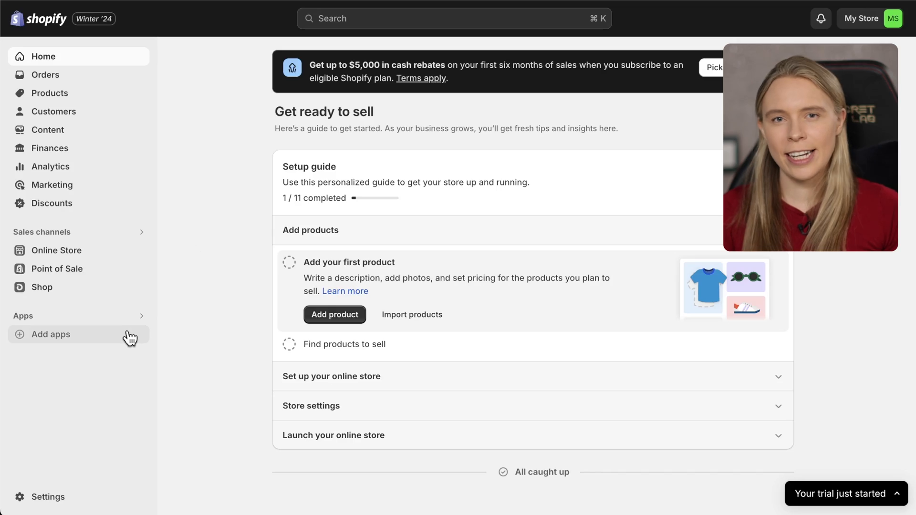
- Go to the Shopify App Store from the store admin, search for "printify" and open the Printify app's listing
left_click(129, 336)
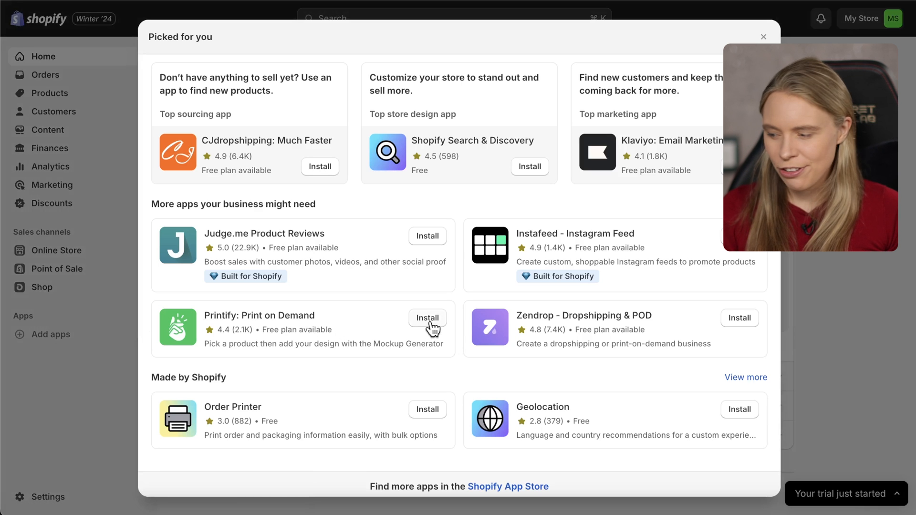
left_click(509, 488)
left_click(357, 24)
type("printify")
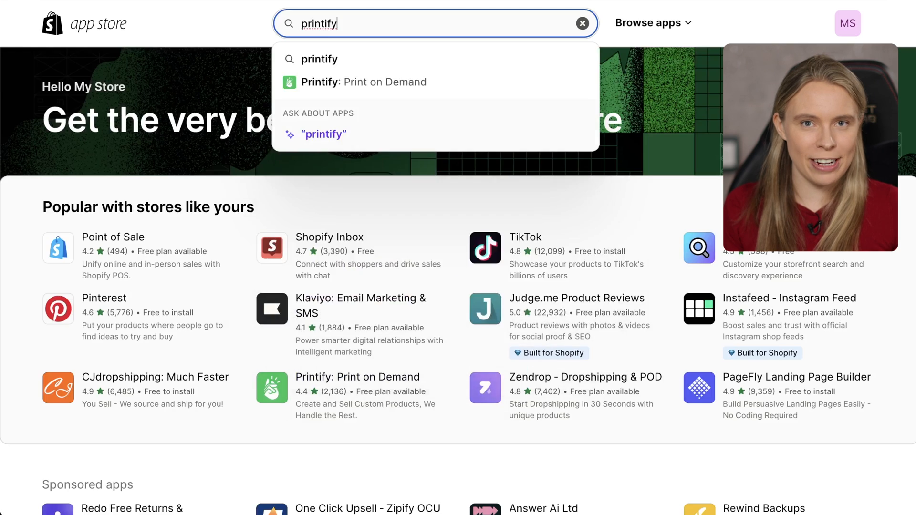
key("Return")
left_click(150, 173)
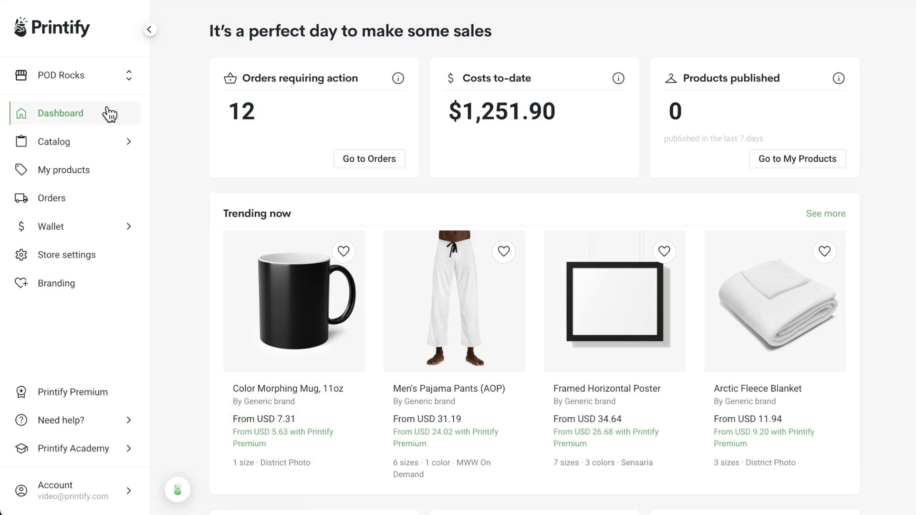
- Start adding a new store in the Printify account and choose Shopify as the sales channel to connect
left_click(92, 80)
left_click(31, 283)
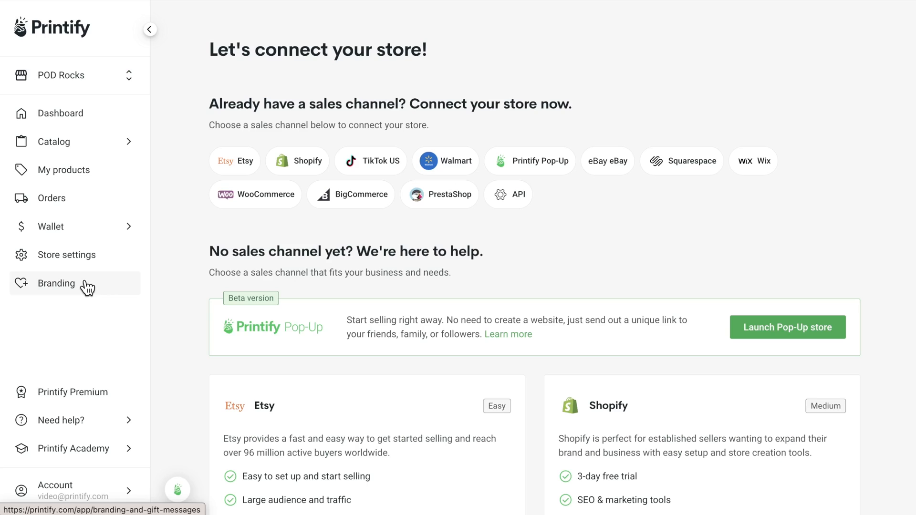
left_click(307, 165)
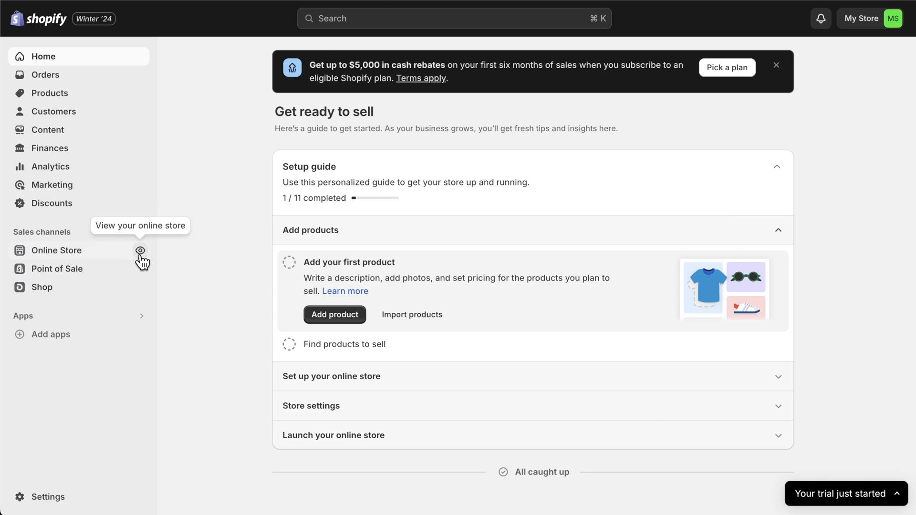
- Install the Printify: Print on Demand app on the Shopify store and sign in with the Printify account e-mail and password
left_click(140, 253)
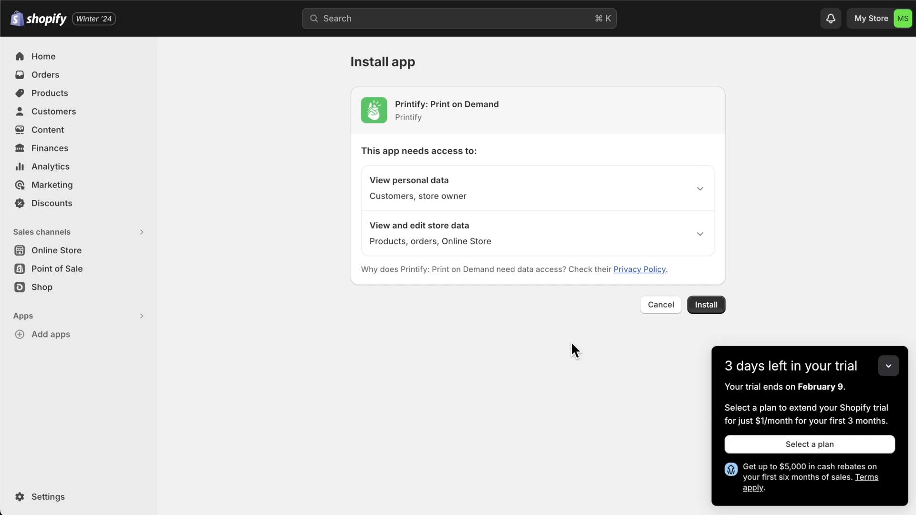
left_click(702, 308)
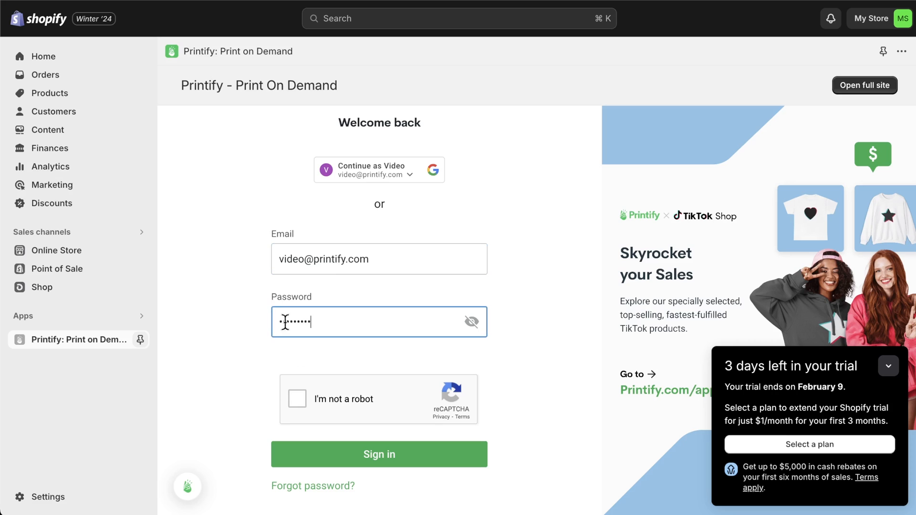
left_click(364, 462)
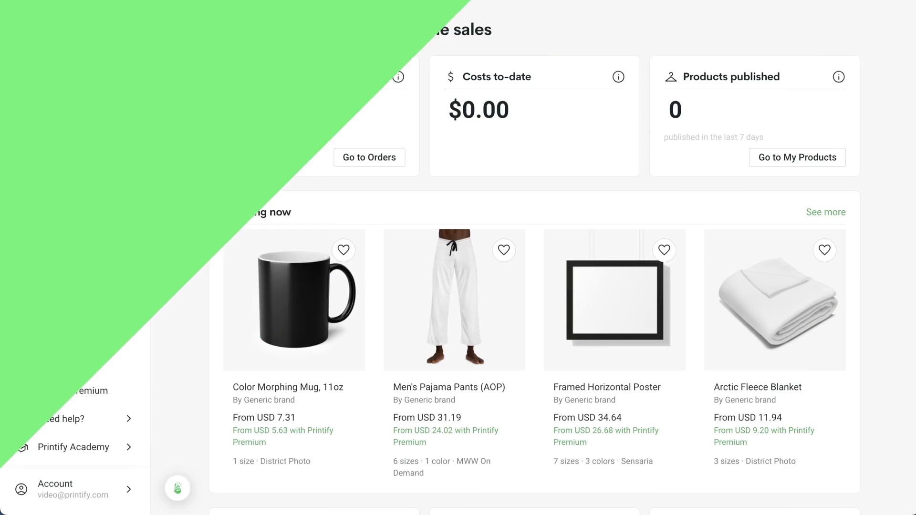
- Browse the Bestsellers category of the Printify catalog and open the Unisex Garment-Dyed T-shirt by Comfort Colors
mouse_move(153, 149)
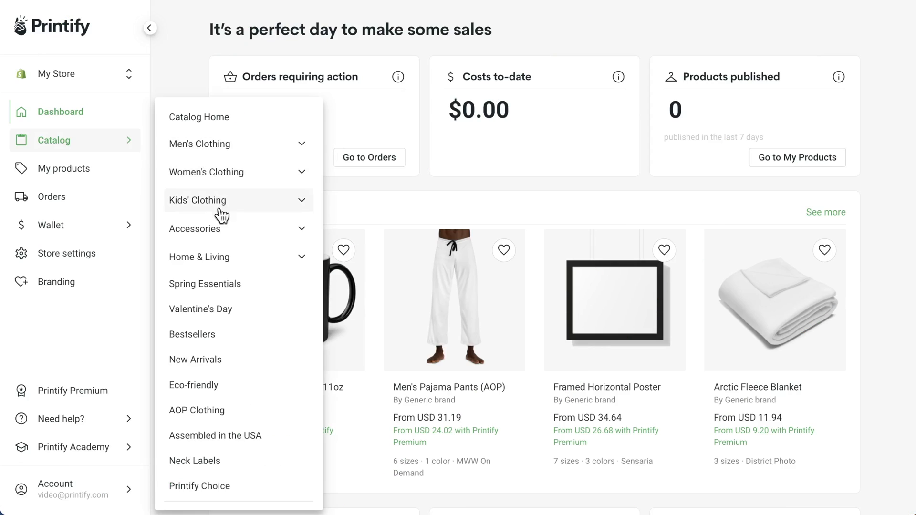
left_click(229, 339)
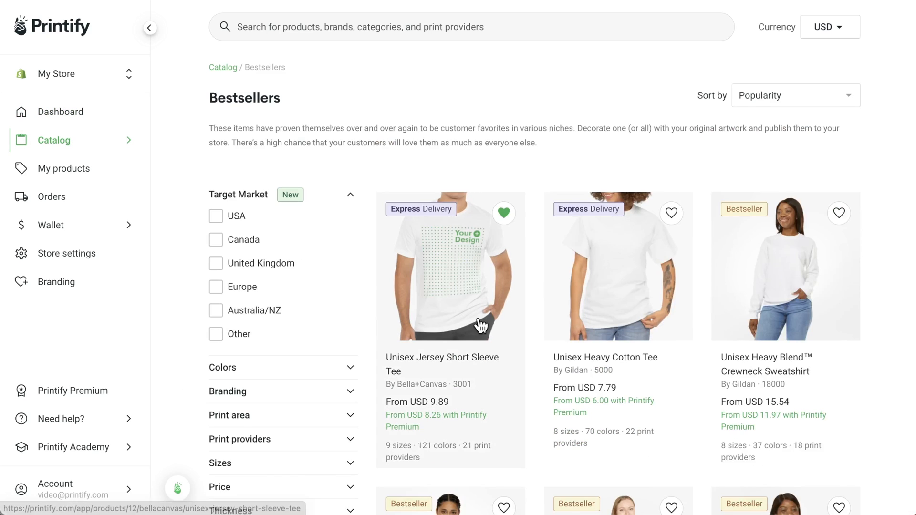
scroll(478, 323, "down", 7)
scroll(480, 326, "down", 15)
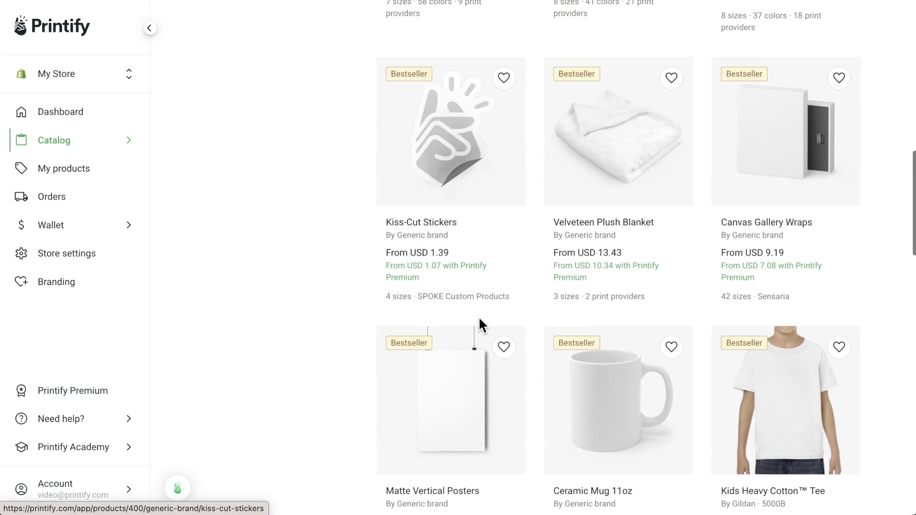
scroll(480, 320, "down", 5)
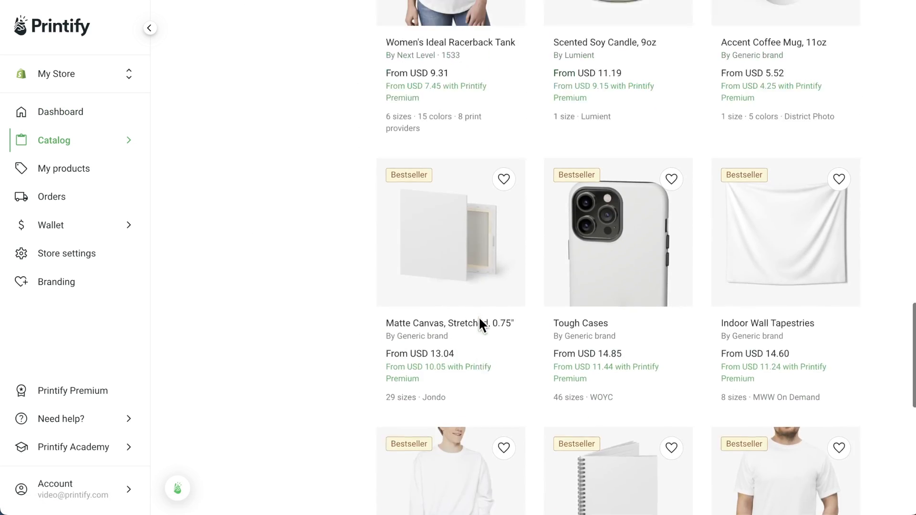
scroll(479, 320, "up", 12)
scroll(479, 324, "up", 8)
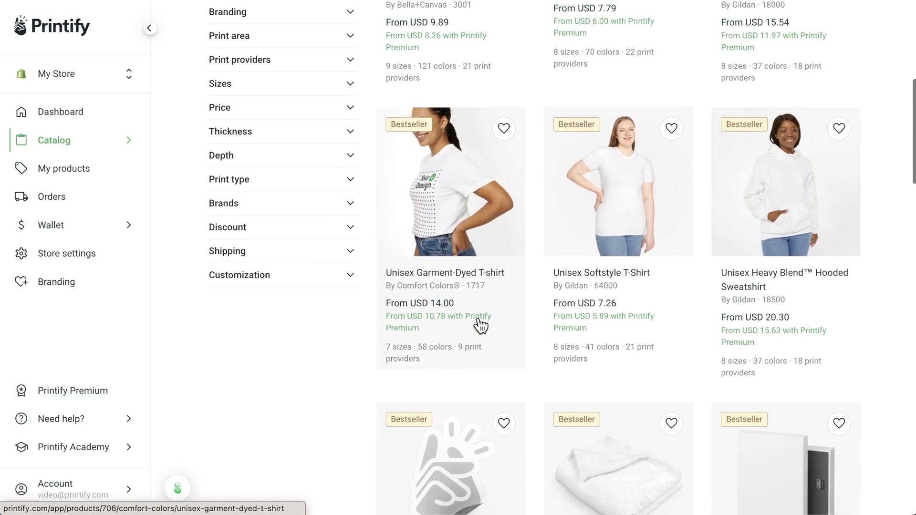
left_click(477, 323)
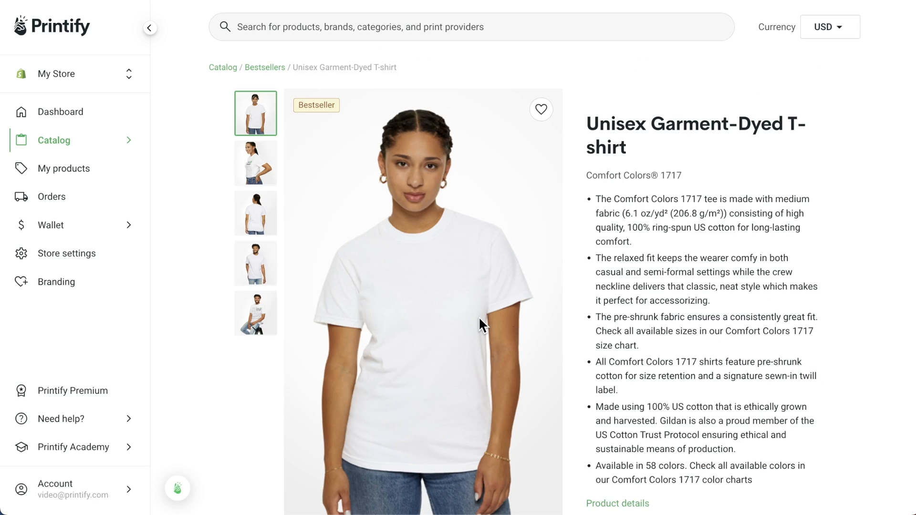
- Start designing the shirt with Monster Digital as print provider and add the galaxy cat artwork to the front side
scroll(479, 316, "down", 8)
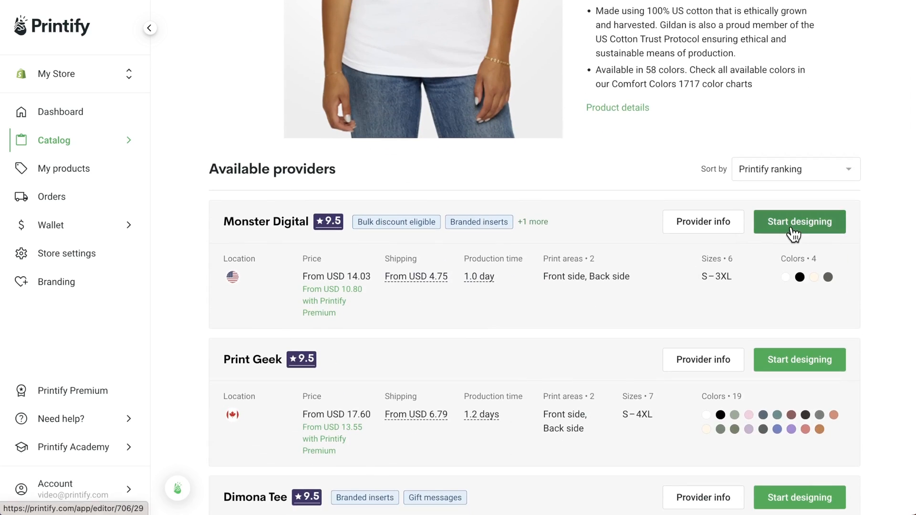
left_click(793, 224)
left_click_drag(915, 191, 545, 160)
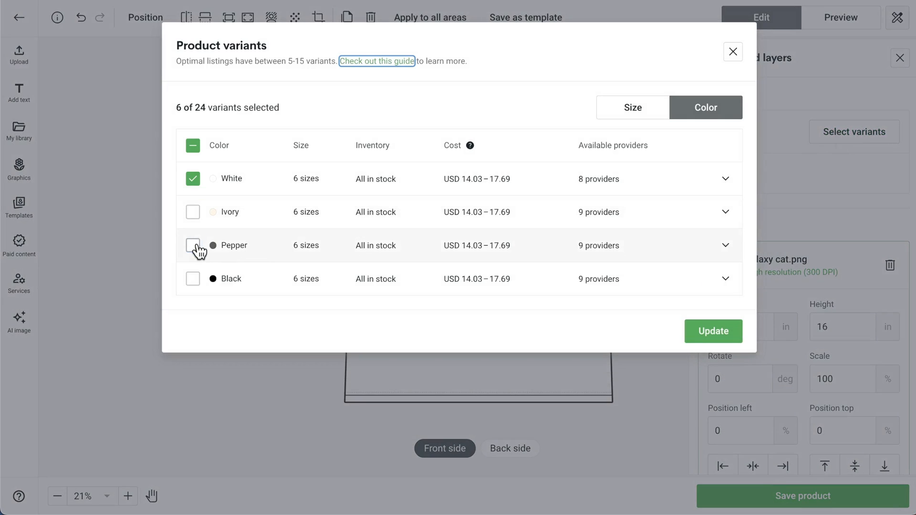
- Add the Pepper color to the product variants alongside White and save the product
left_click(194, 247)
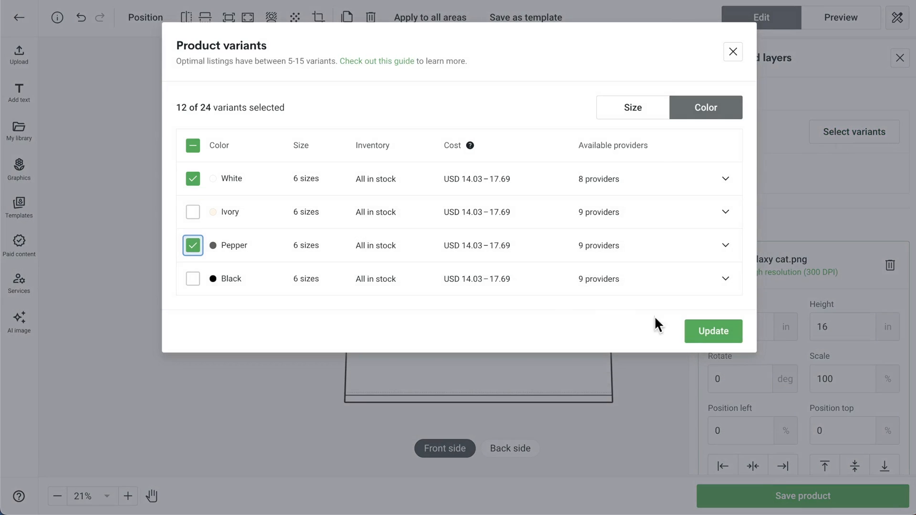
left_click(697, 329)
left_click(771, 498)
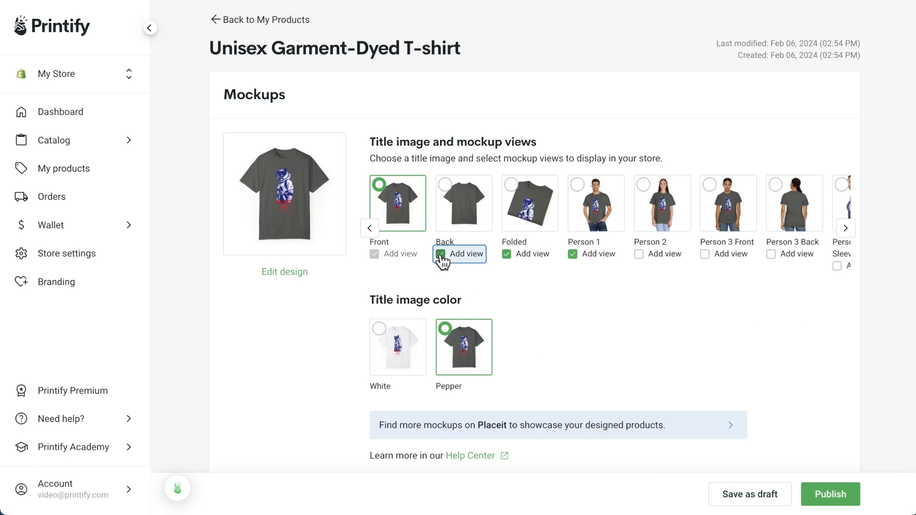
- Title the product "Intergalactic Whiskers T-shirt" and choose to automatically assign a new shipping profile
scroll(594, 367, "down", 7)
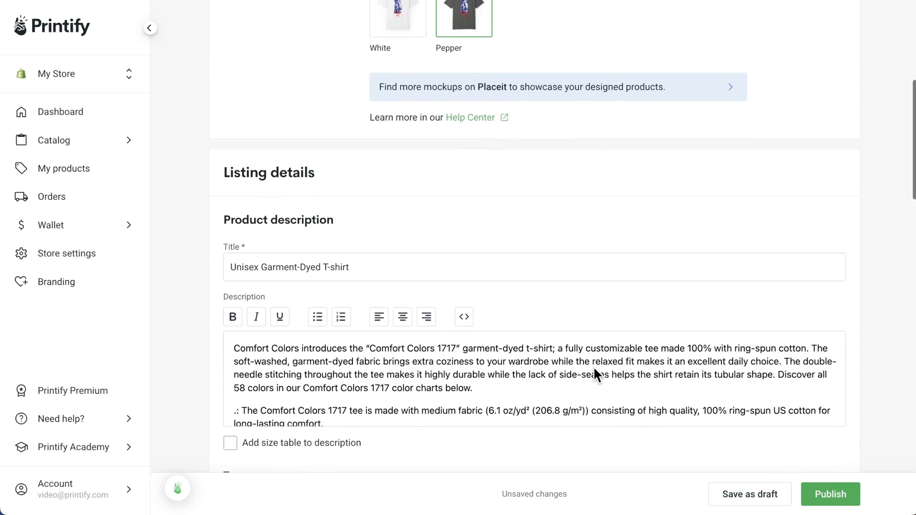
left_click_drag(317, 267, 231, 267)
type("Intergalactic WhisT")
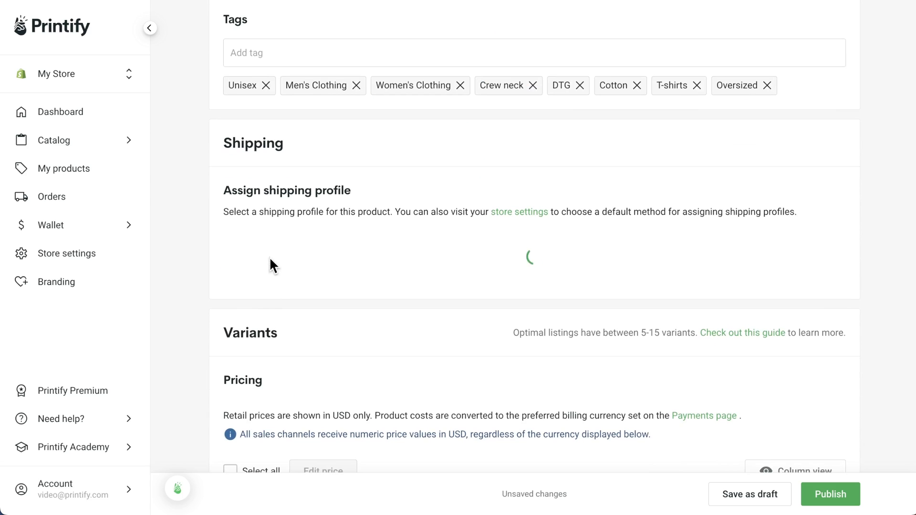
left_click(269, 257)
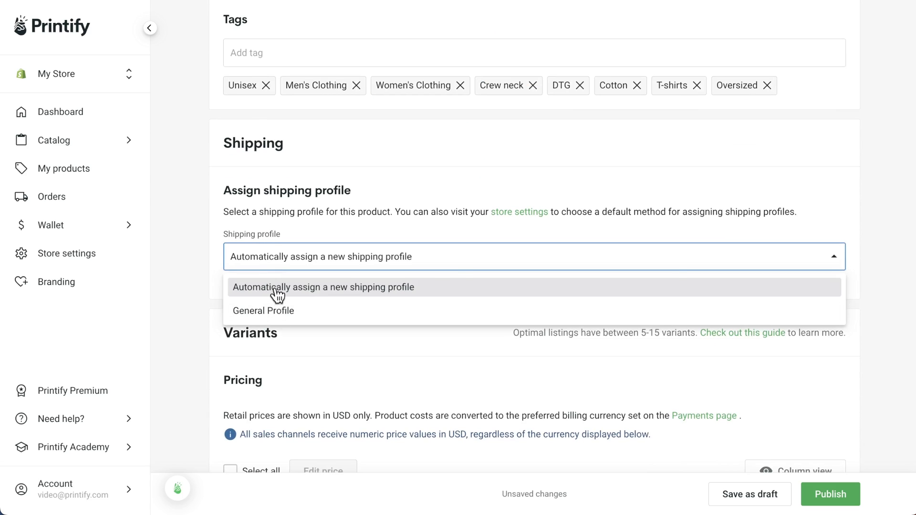
left_click(277, 289)
- Set the retail price of all the shirt's variants to USD 22.99
scroll(276, 292, "down", 5)
left_click(281, 200)
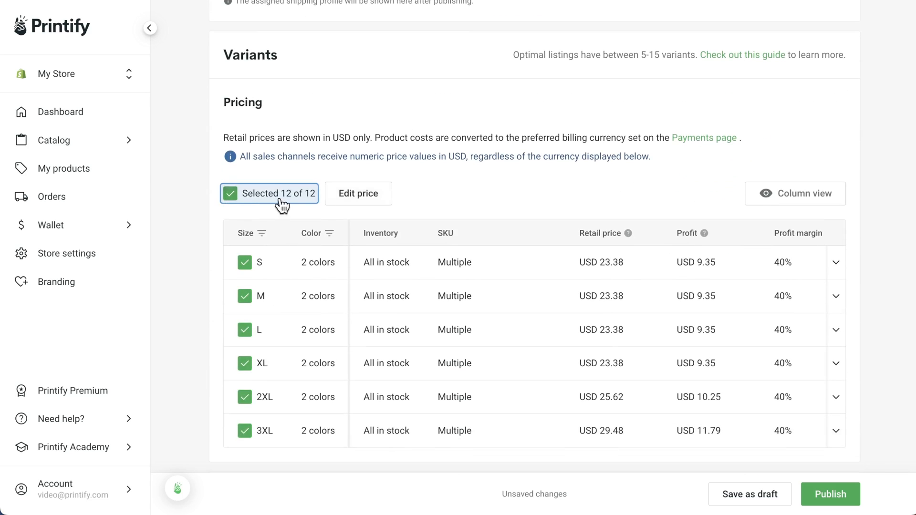
left_click(350, 200)
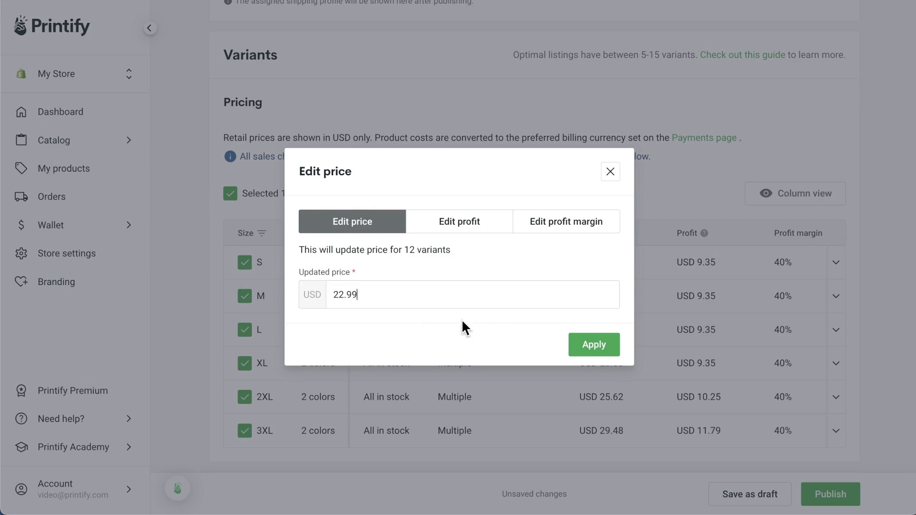
left_click(594, 345)
- Publish the T-shirt to the Shopify store, keeping only in-stock variants shown and mockups synced
scroll(602, 342, "down", 4)
scroll(602, 341, "down", 7)
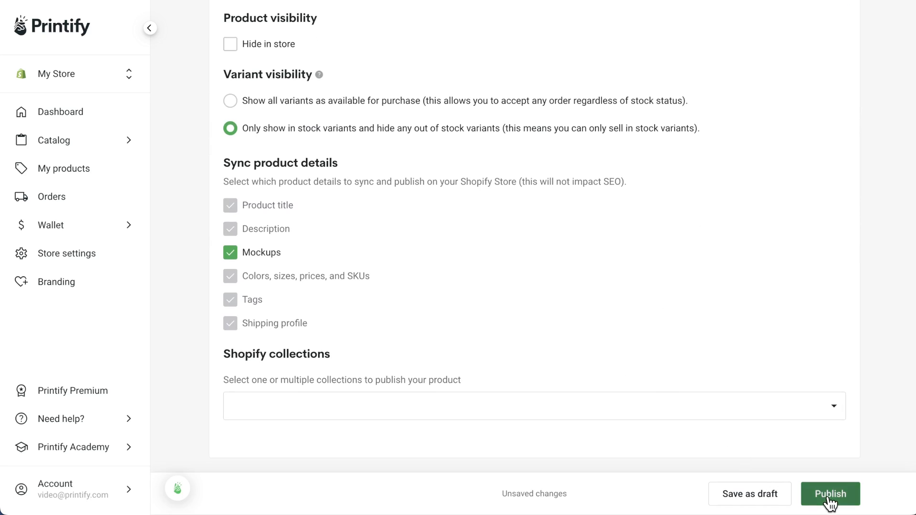
left_click(831, 494)
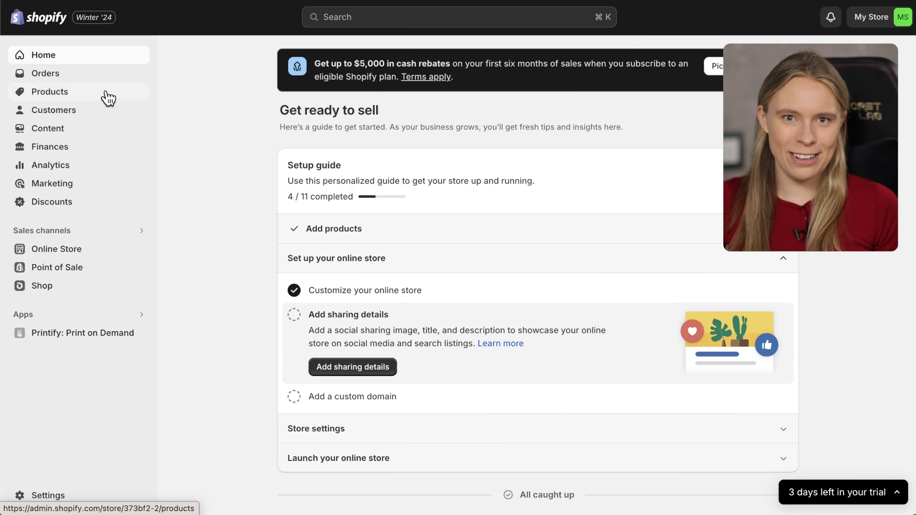
- Open the Intergalactic Whiskers T-shirt in the Shopify admin and make "Intergalactic Whiskers" in its description bold and red
left_click(109, 99)
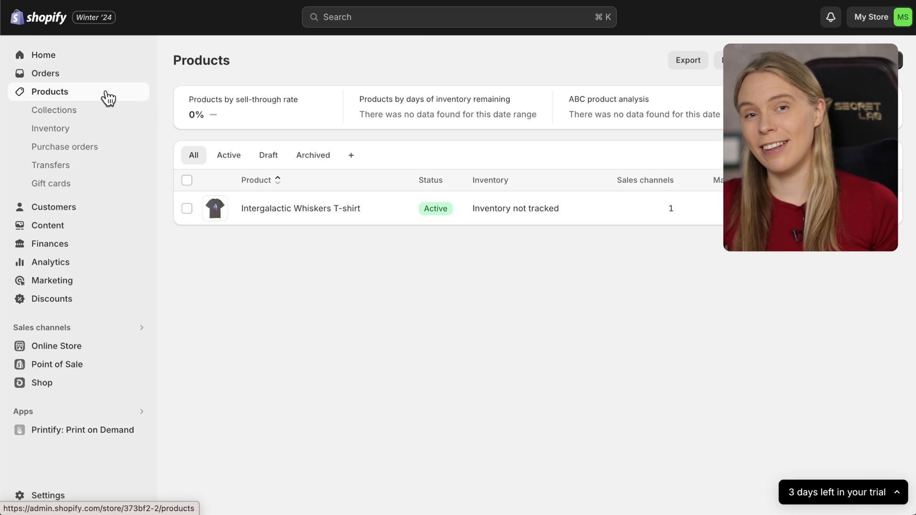
left_click(315, 215)
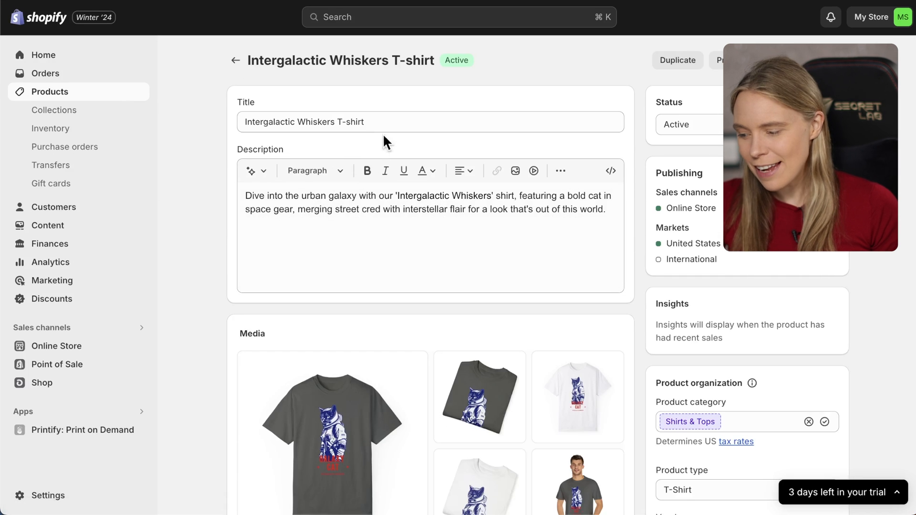
left_click(402, 207)
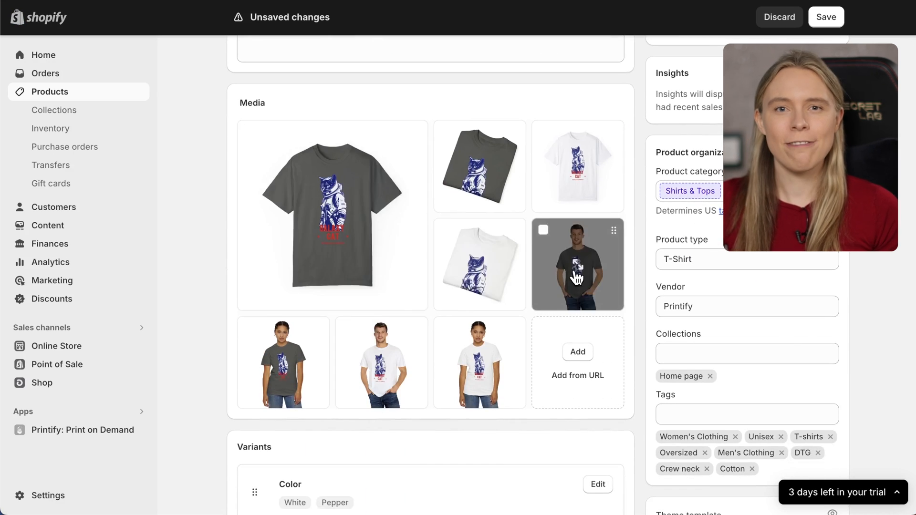
- Reorder the product media so the man in the Pepper shirt comes first and the woman in the white shirt second
left_click_drag(576, 262, 425, 311)
left_click_drag(284, 363, 463, 160)
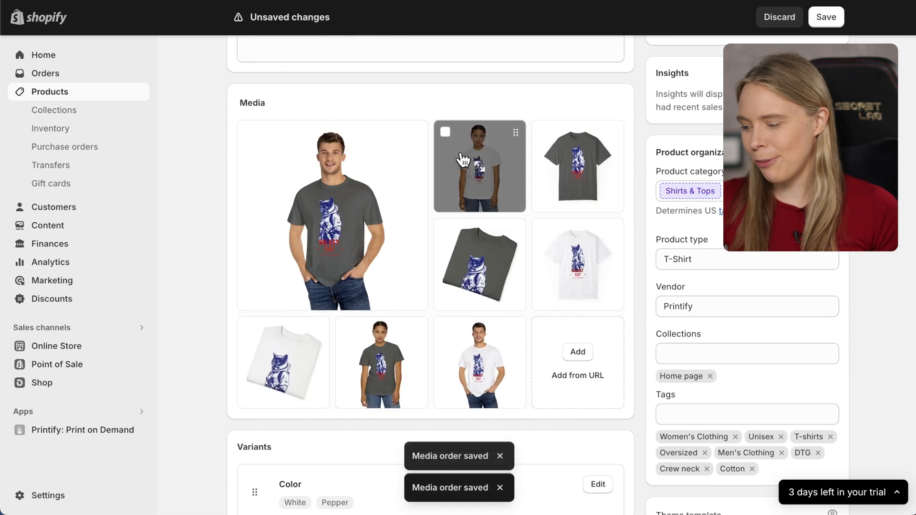
- Preview the T-shirt's product page in the online store
scroll(582, 351, "down", 8)
left_click(623, 316)
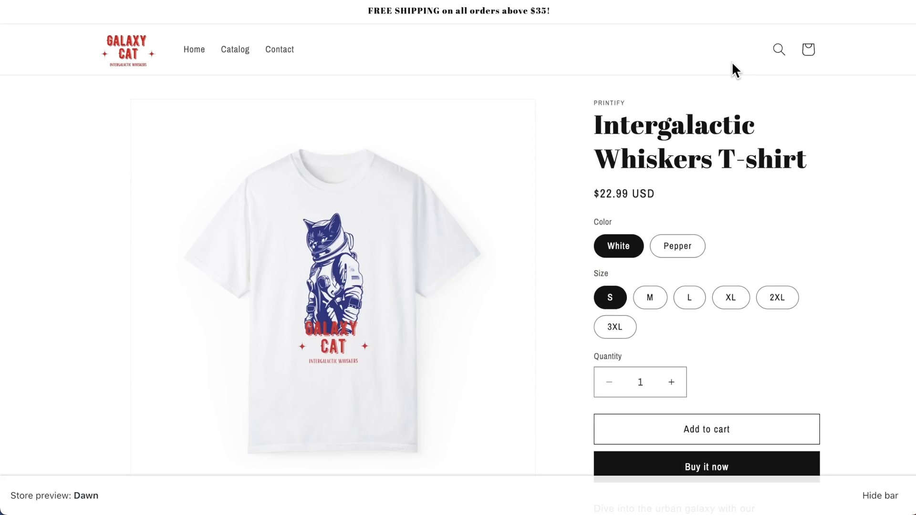
scroll(731, 75, "down", 3)
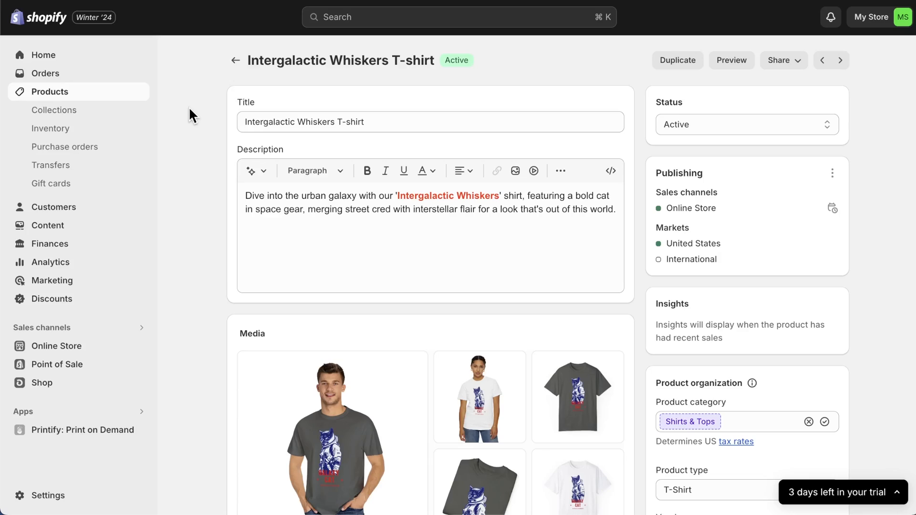
- Create a new collection titled "T-Shirts" with the description "See all of our intergalactic shirts!"
left_click(81, 114)
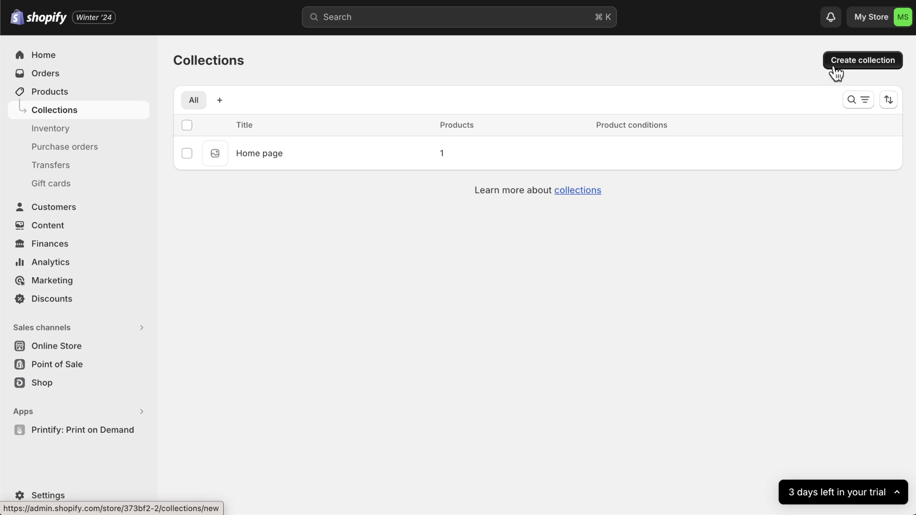
left_click(861, 67)
left_click(561, 120)
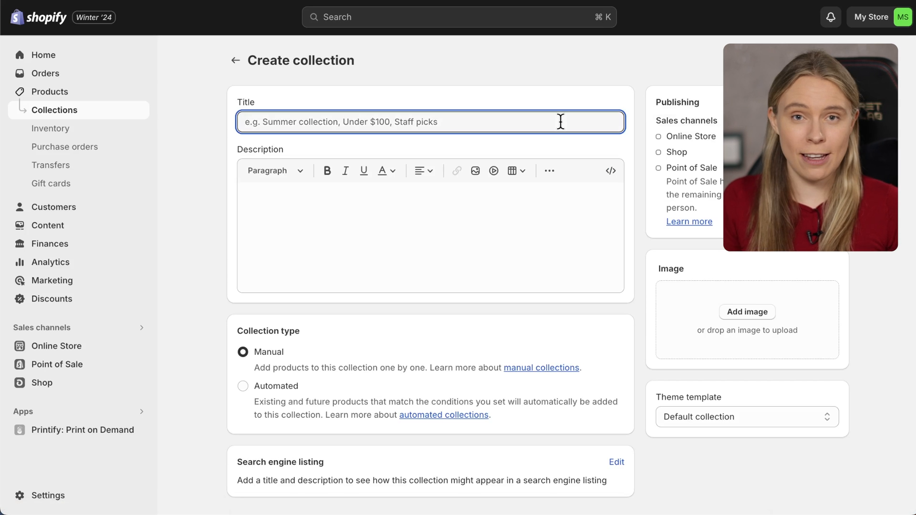
type("T-Shirts")
left_click(559, 196)
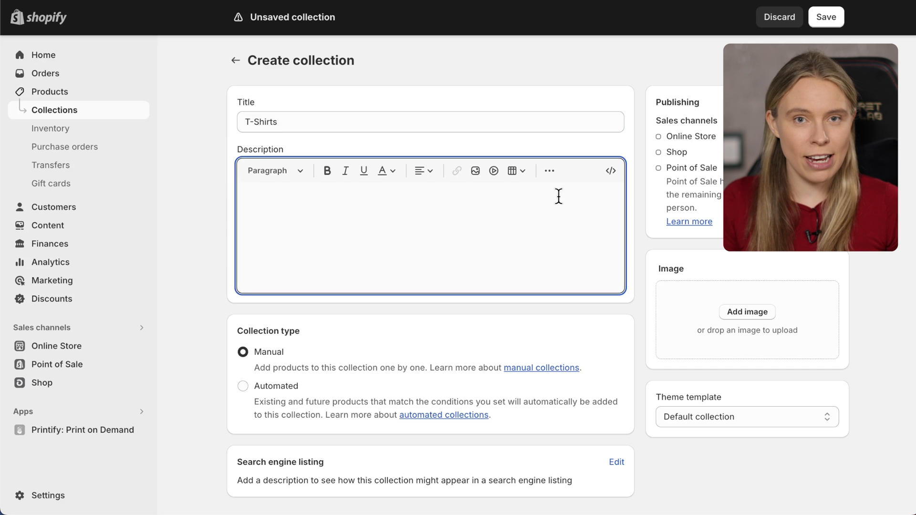
type("See all of our intergalac")
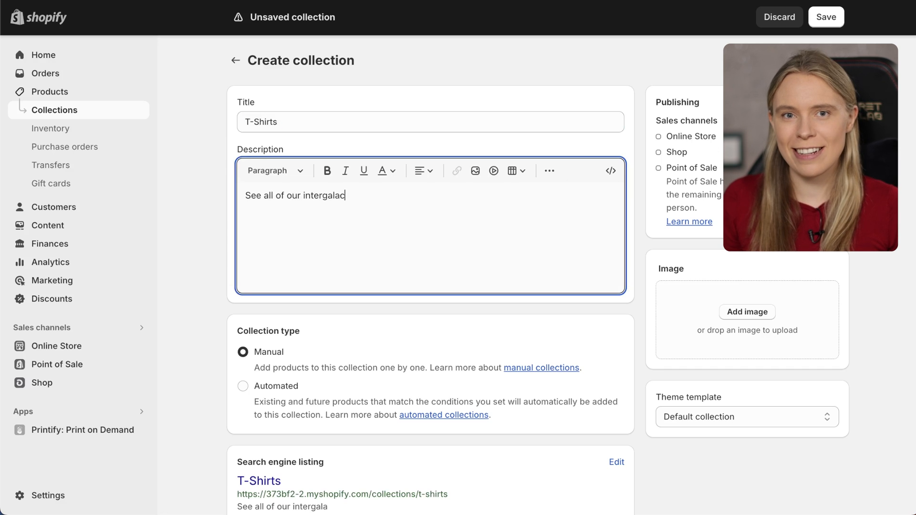
type("tic shirts!")
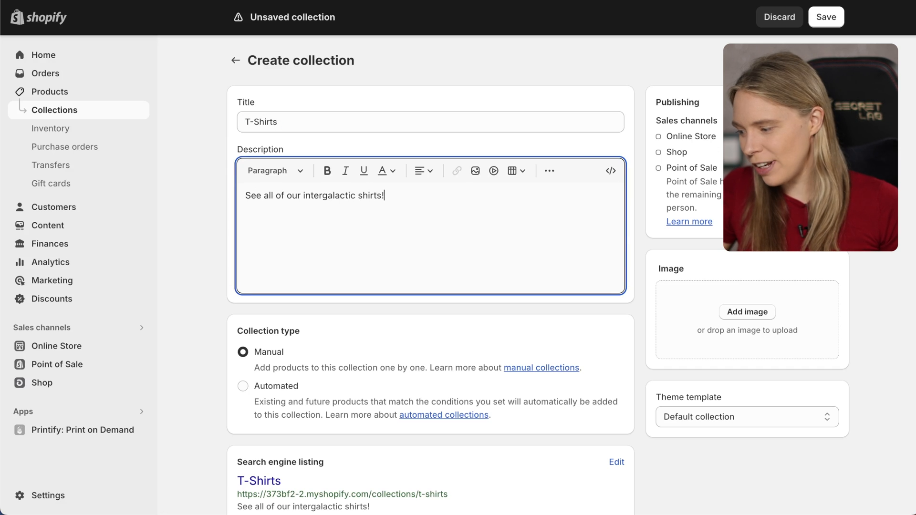
- Add the photo of two models wearing the shirts as the collection image and set the collection type to Automated
left_click(731, 313)
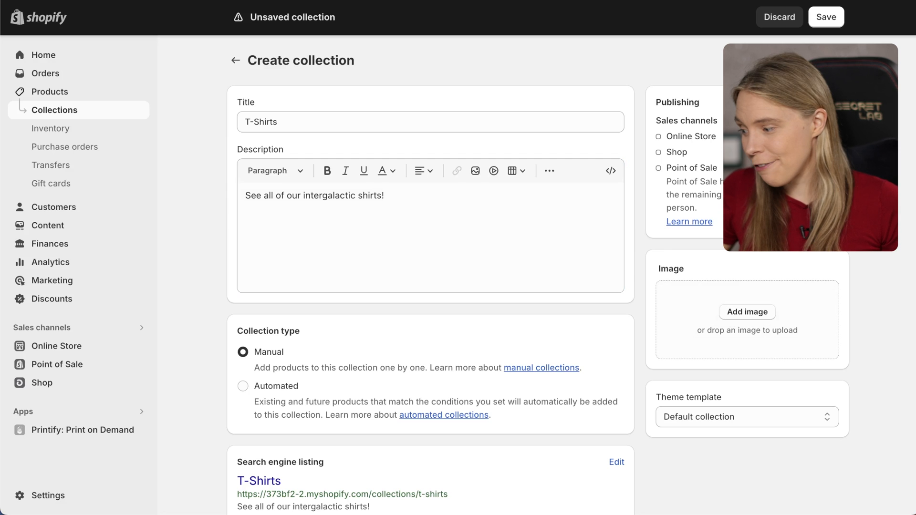
left_click_drag(717, 322, 718, 323)
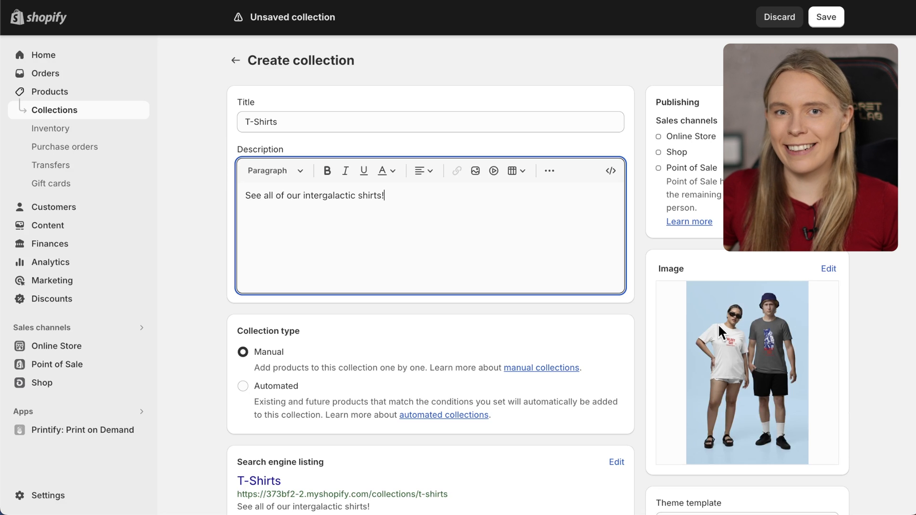
left_click(243, 386)
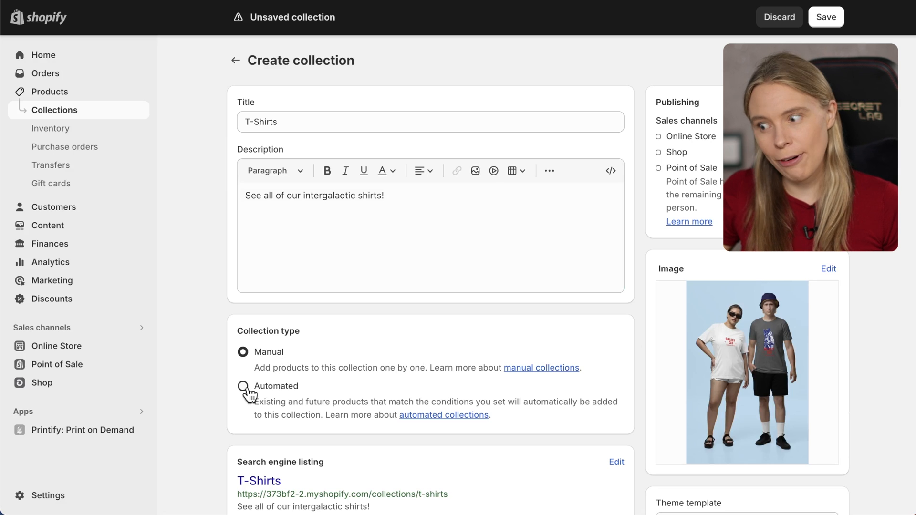
scroll(246, 388, "down", 2)
scroll(247, 395, "down", 1)
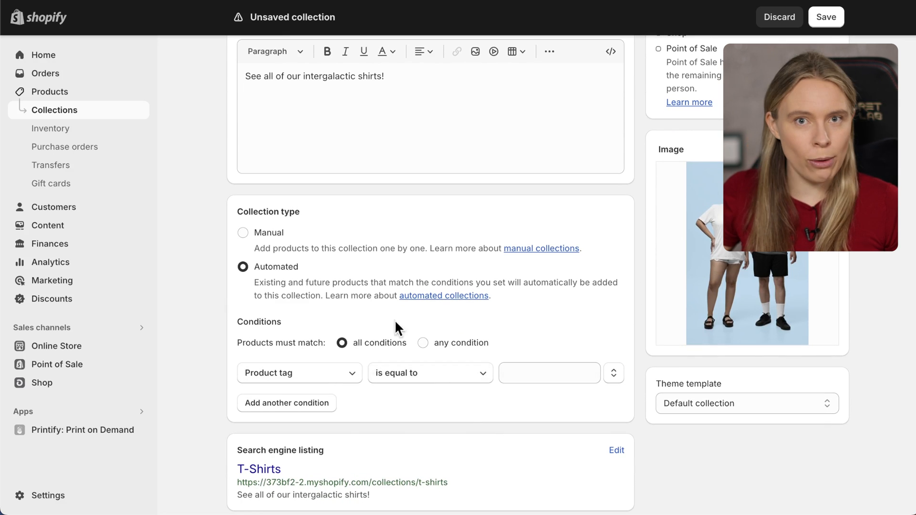
- Set the T-Shirts collection type to Manual
left_click(243, 233)
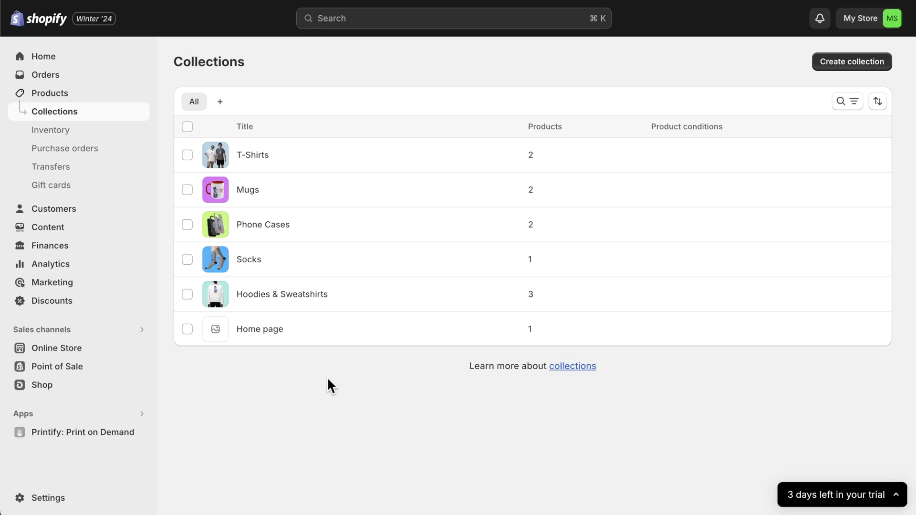
- Add the Galaxy Cat Intergalactic Whiskers Accent Mug and MagSafe Tough Cases to the Home page collection
left_click(307, 337)
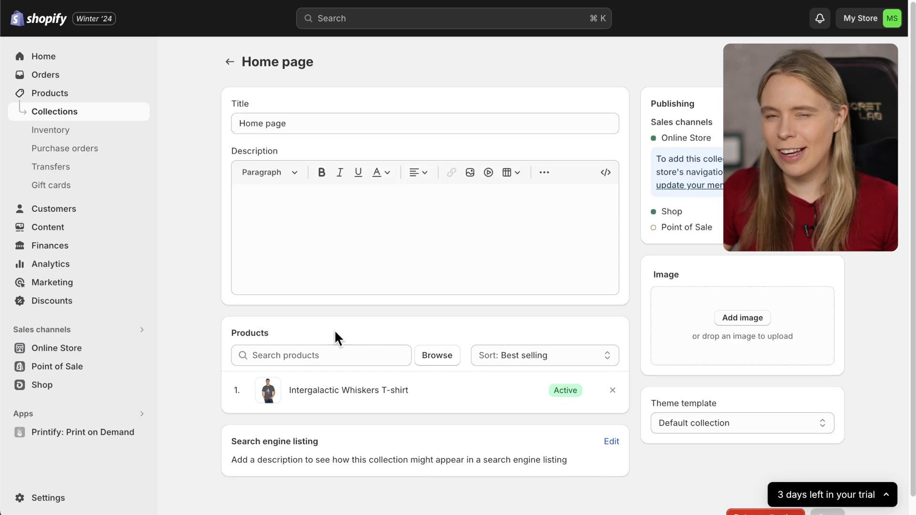
left_click(437, 356)
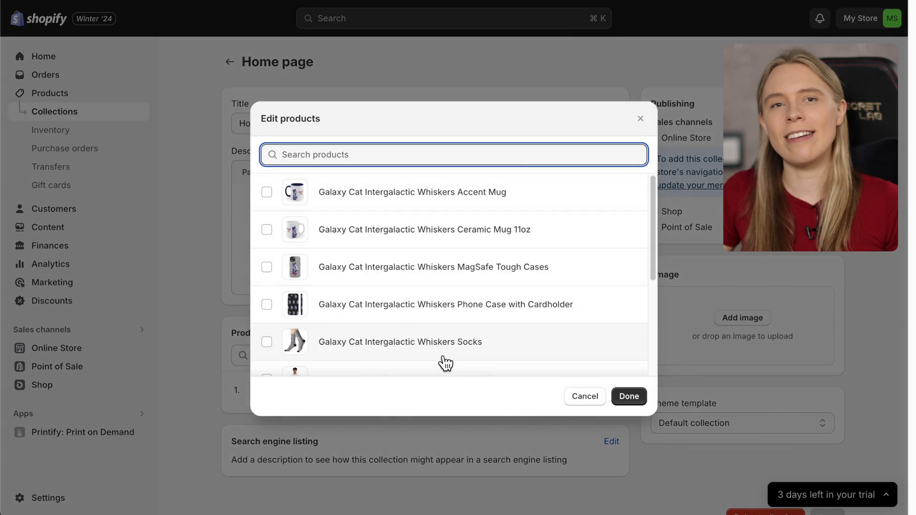
left_click(268, 194)
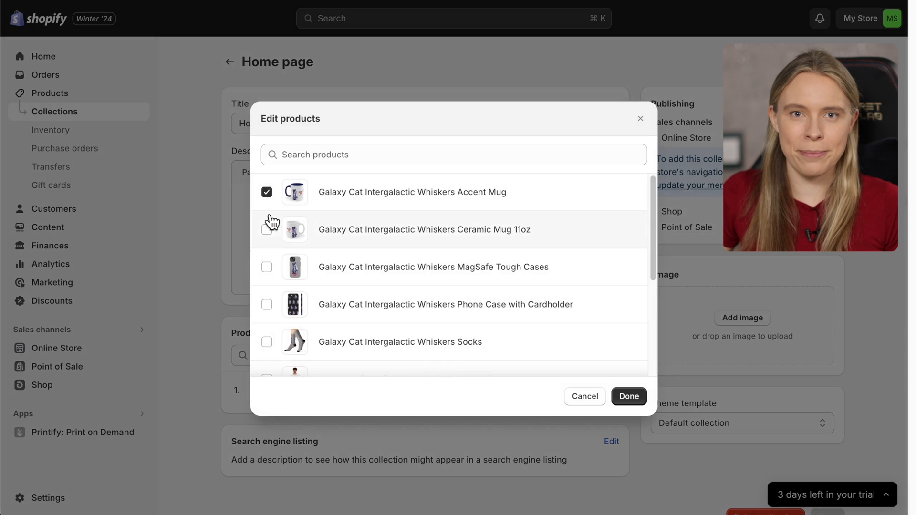
left_click(269, 267)
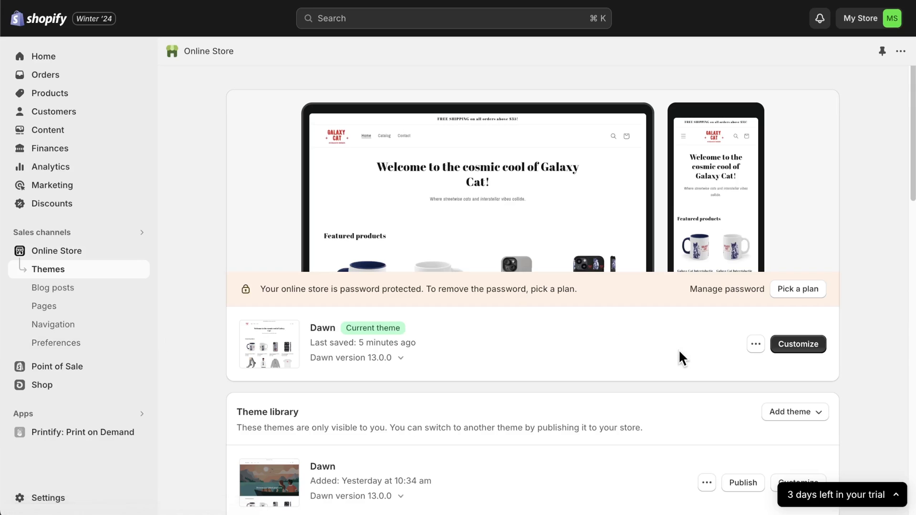
- Customize the live Dawn theme so the home page's Featured collection section shows the Home page collection
left_click(795, 348)
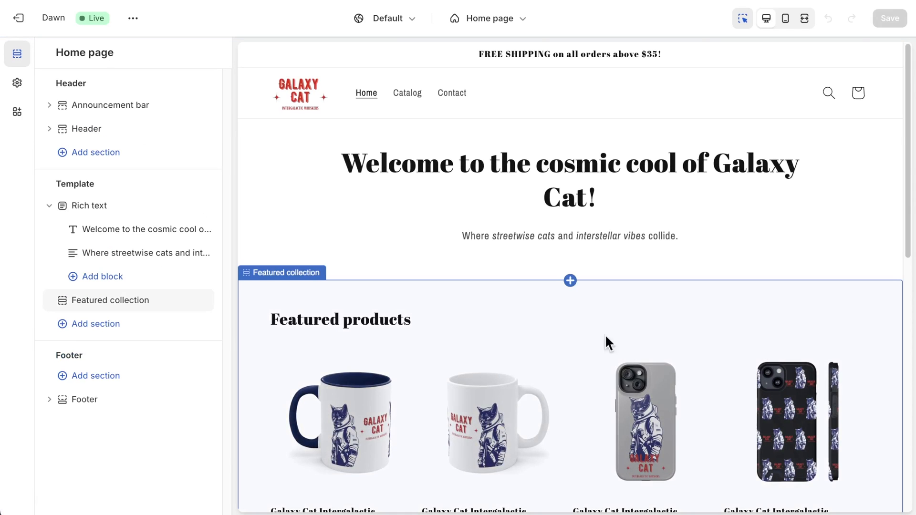
left_click(141, 306)
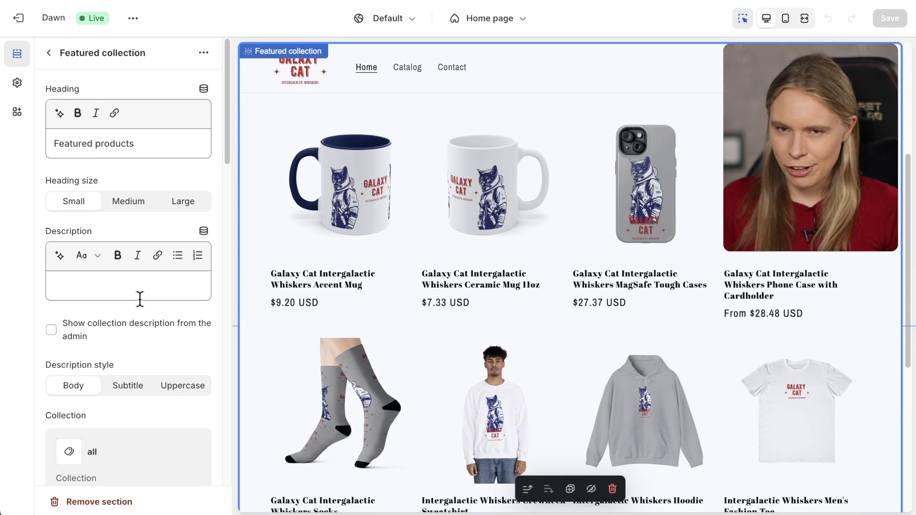
scroll(140, 299, "down", 4)
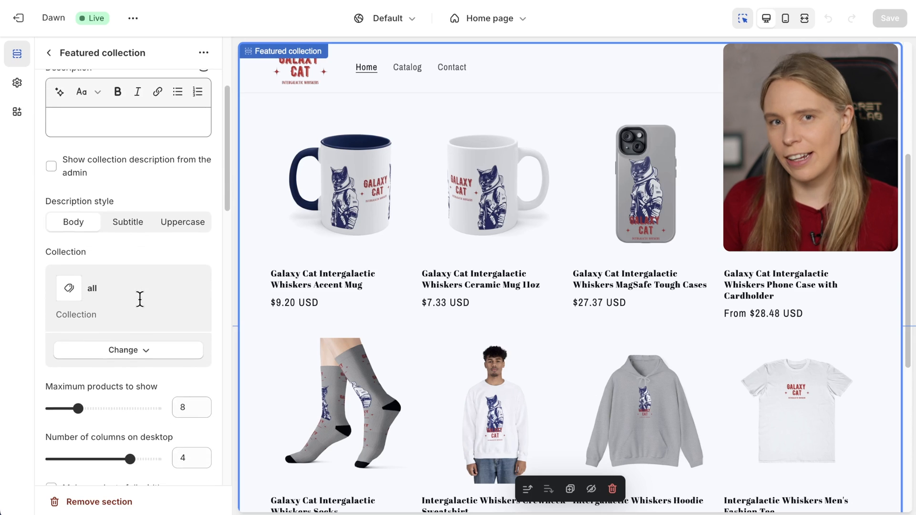
left_click(136, 351)
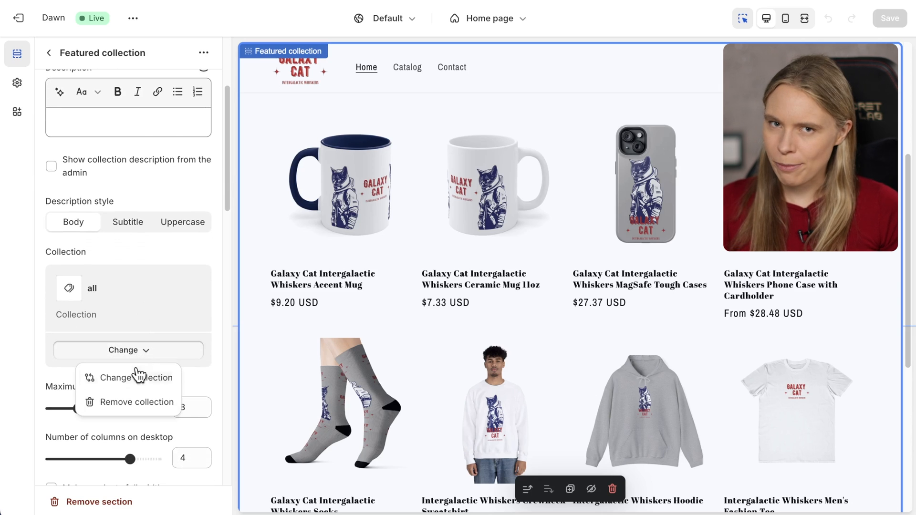
left_click(135, 376)
left_click(110, 167)
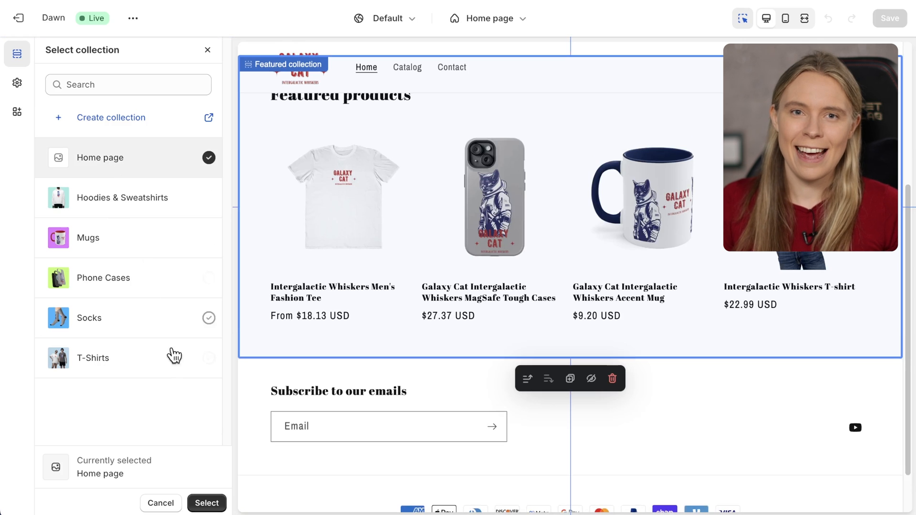
left_click(210, 505)
- Change the Featured collection heading to "People love..." and save the theme
left_click_drag(135, 143, 57, 142)
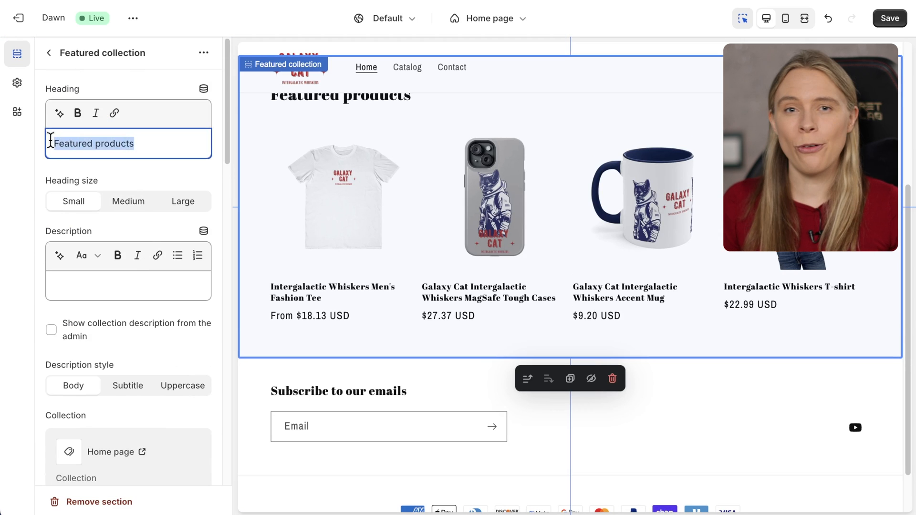
type("People love...")
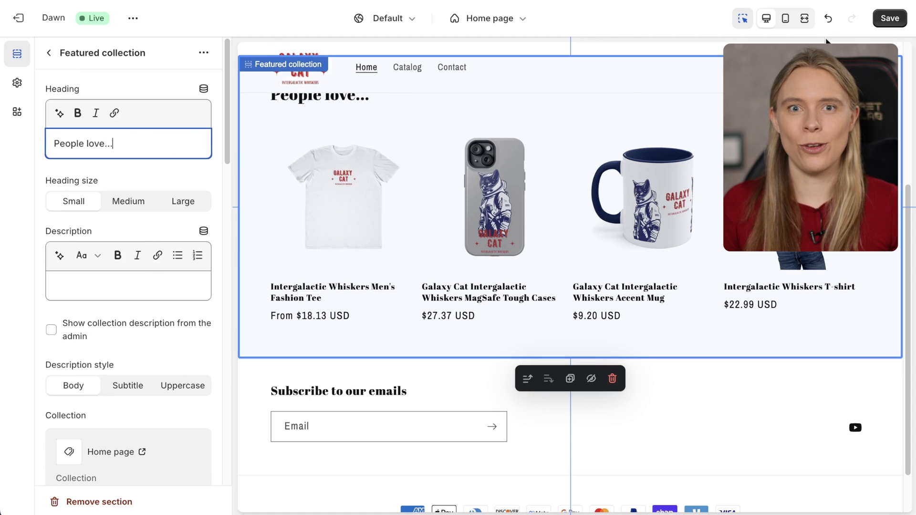
left_click(893, 23)
left_click(49, 52)
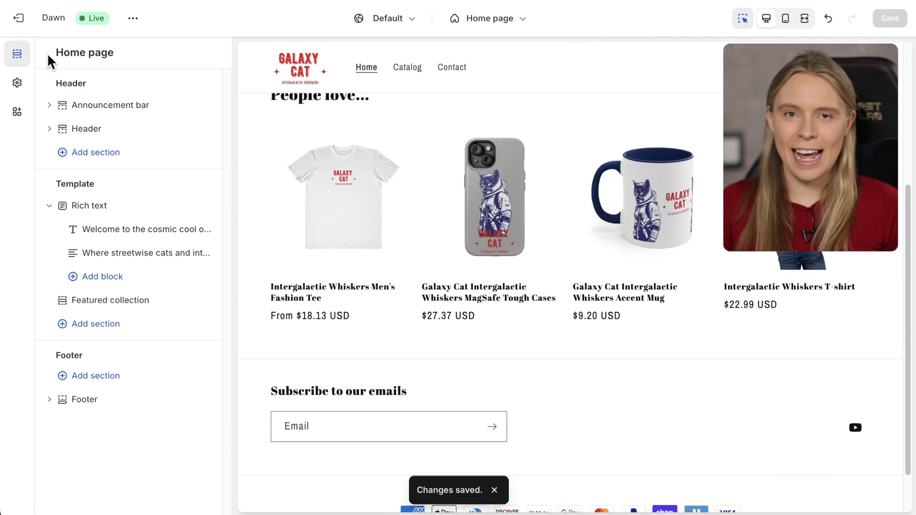
- Add a Collection list section below the featured collection and assign Hoodies & Sweatshirts to its first collection block
left_click(104, 326)
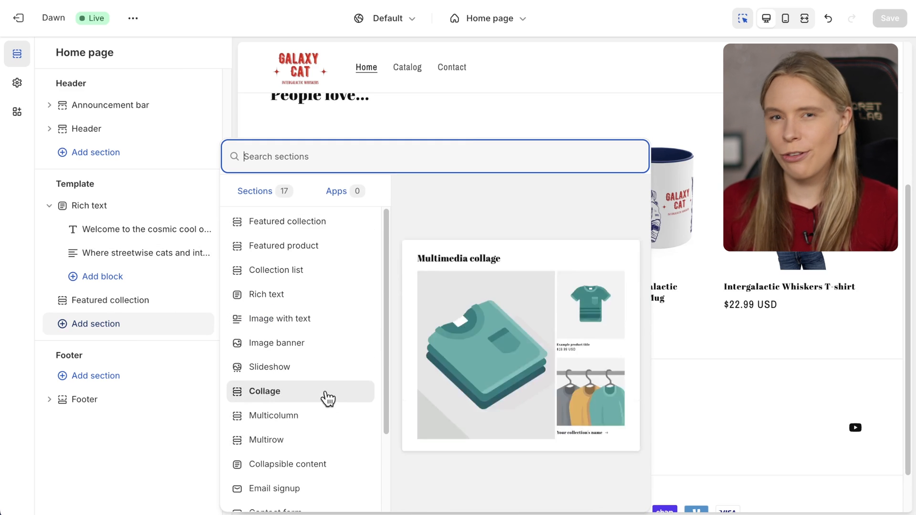
left_click(317, 278)
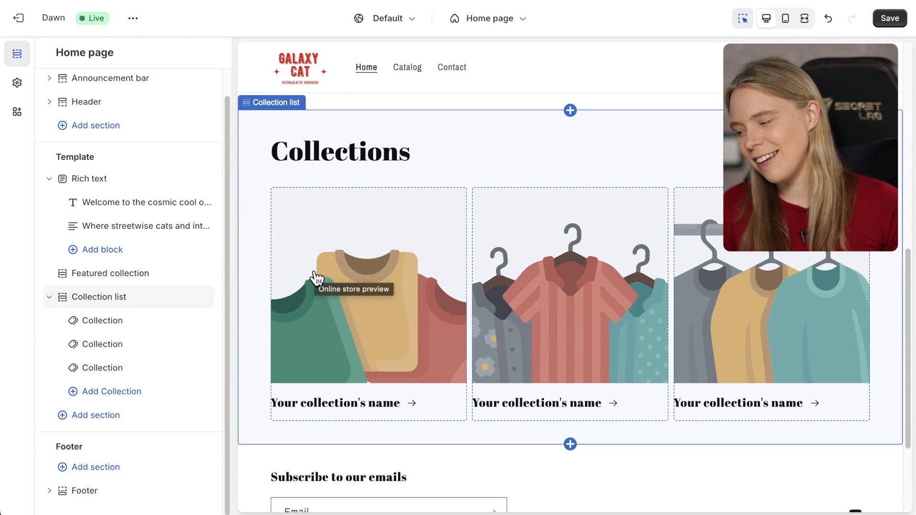
left_click(111, 320)
left_click(121, 123)
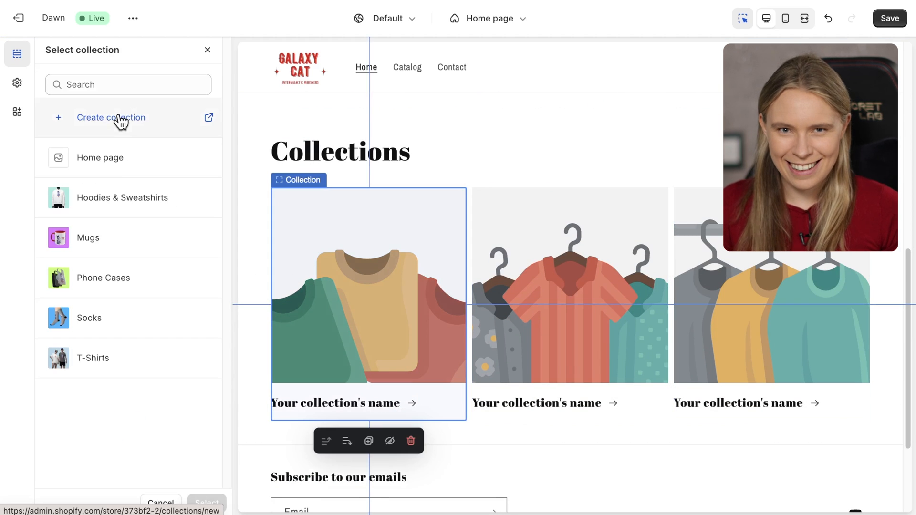
left_click(120, 201)
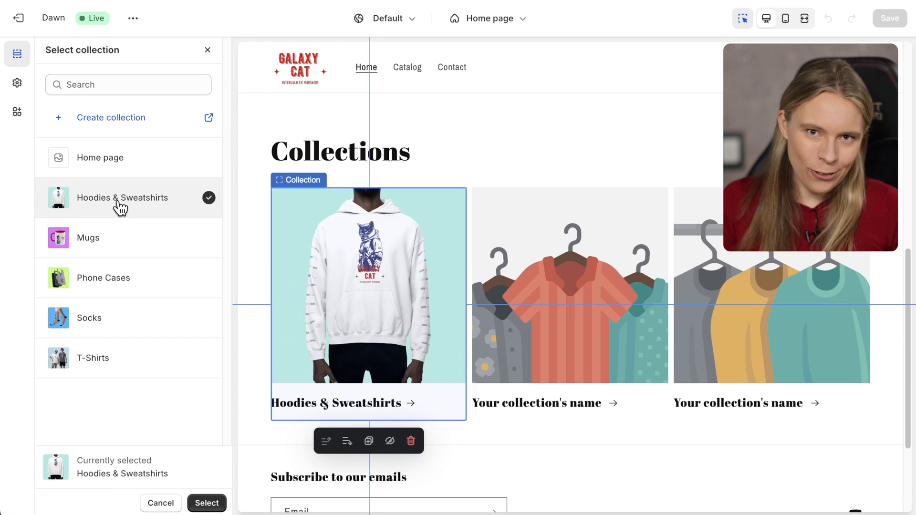
left_click(206, 504)
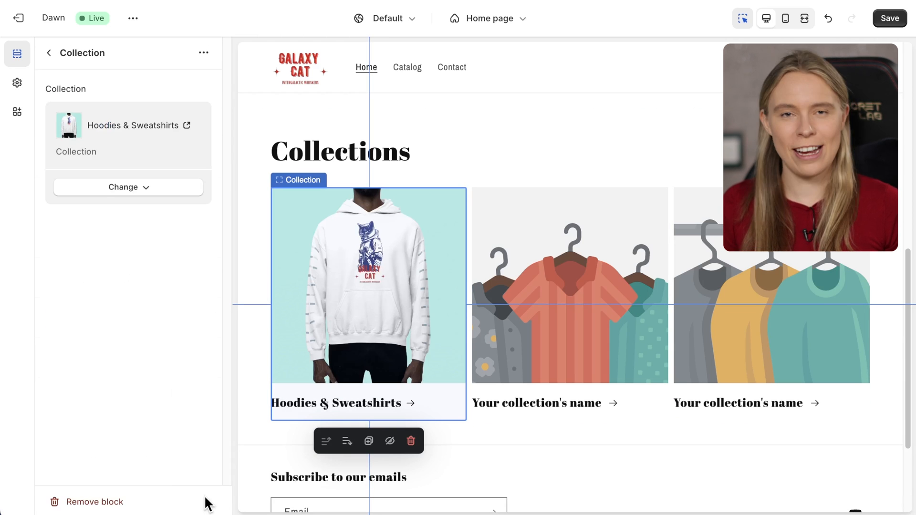
left_click(50, 53)
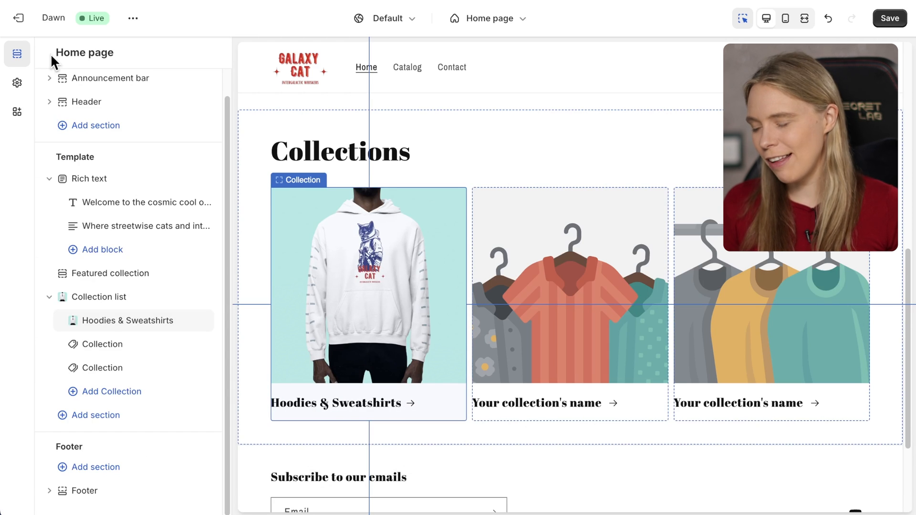
- Assign the Phone Cases collection to the second block of the Collection list section
left_click(105, 344)
left_click(106, 121)
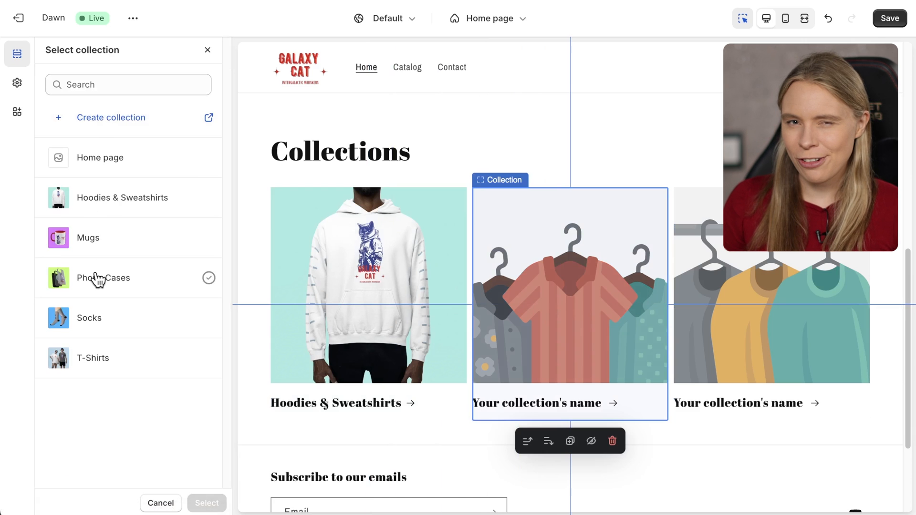
left_click(97, 278)
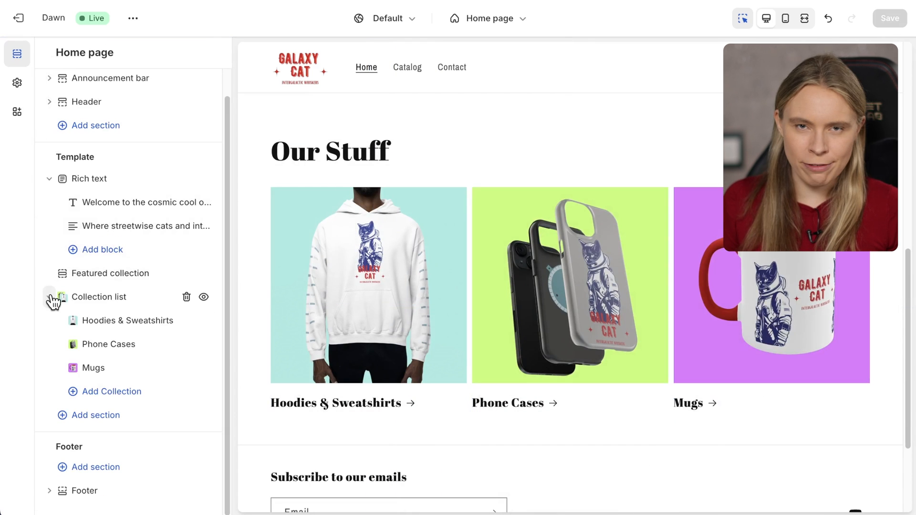
- Try color Scheme 3 on the home page's Rich text section, settle on Scheme 5 and save the theme
left_click_drag(53, 300, 79, 310)
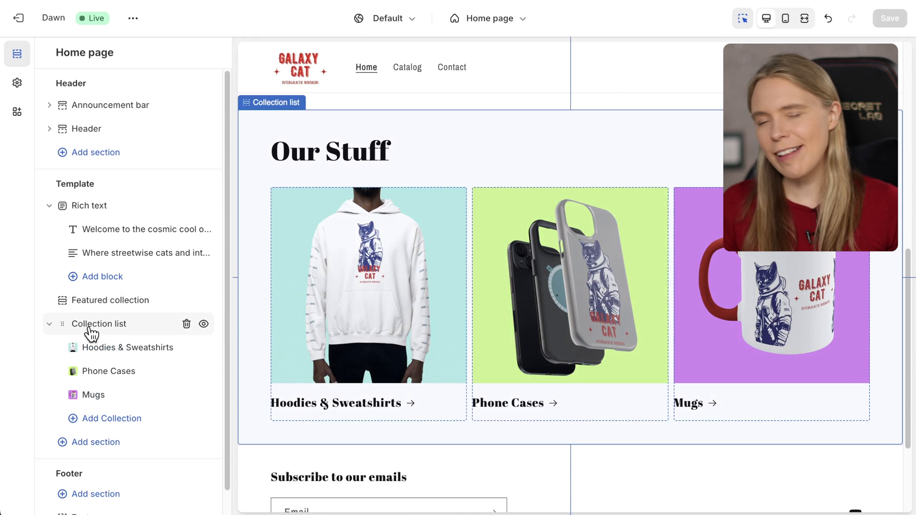
left_click(90, 204)
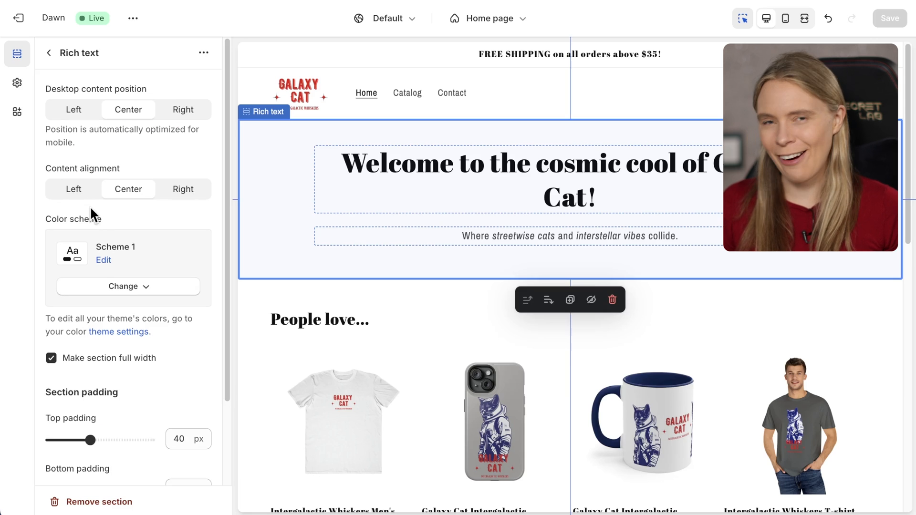
left_click(134, 292)
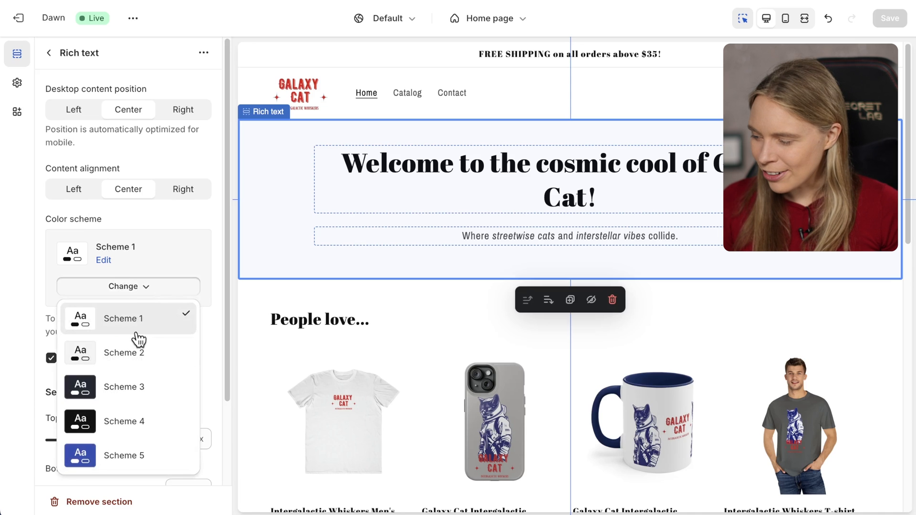
left_click(139, 387)
left_click(136, 288)
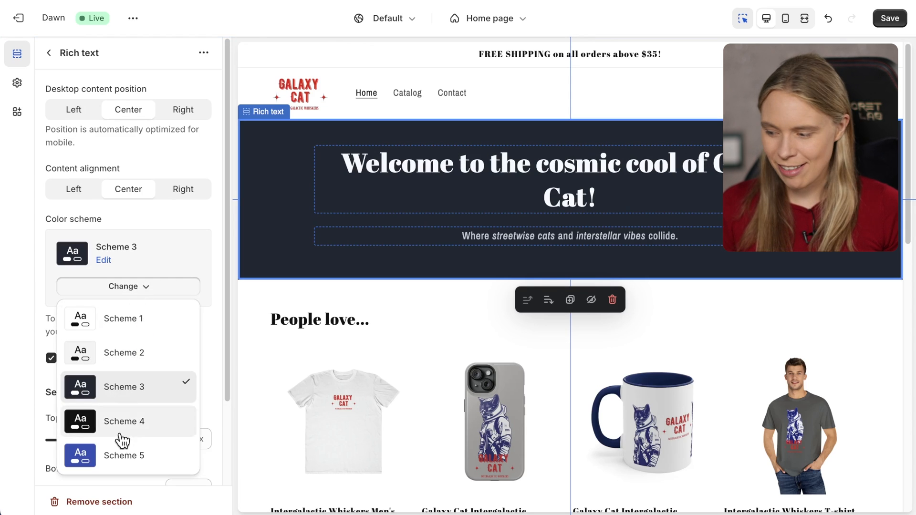
left_click(125, 453)
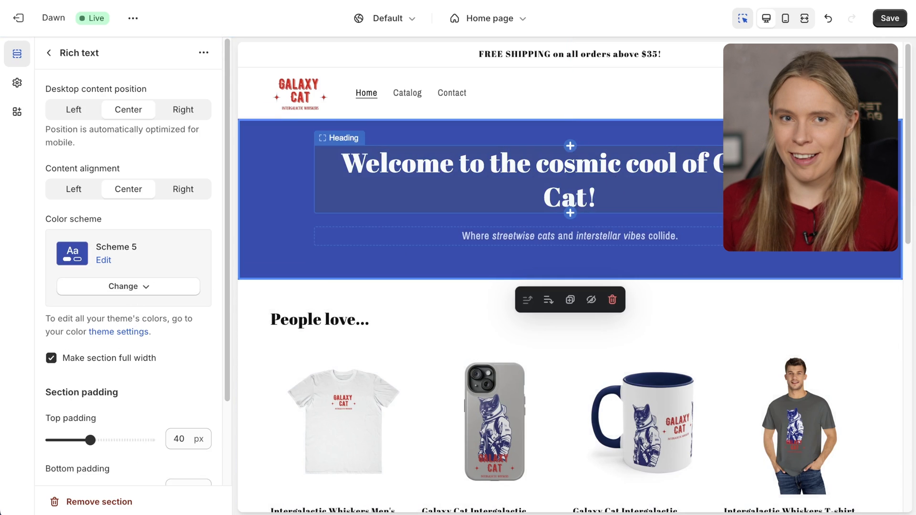
left_click(890, 23)
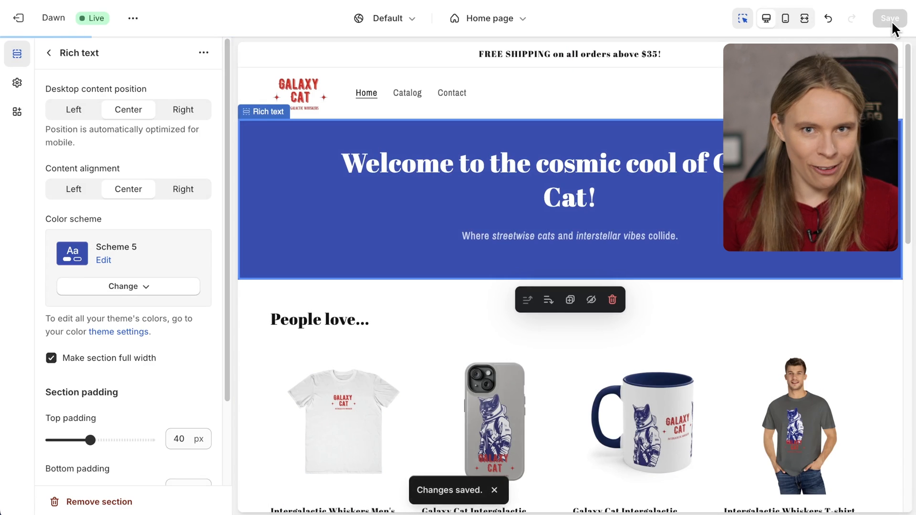
- View the live store and look through the home page's welcome banner, featured products and collection list
left_click(134, 19)
left_click(122, 148)
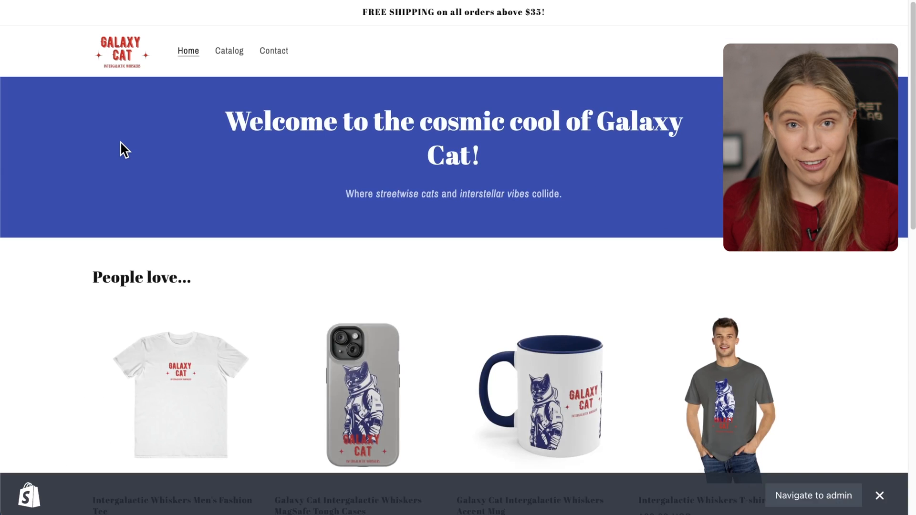
scroll(123, 149, "down", 4)
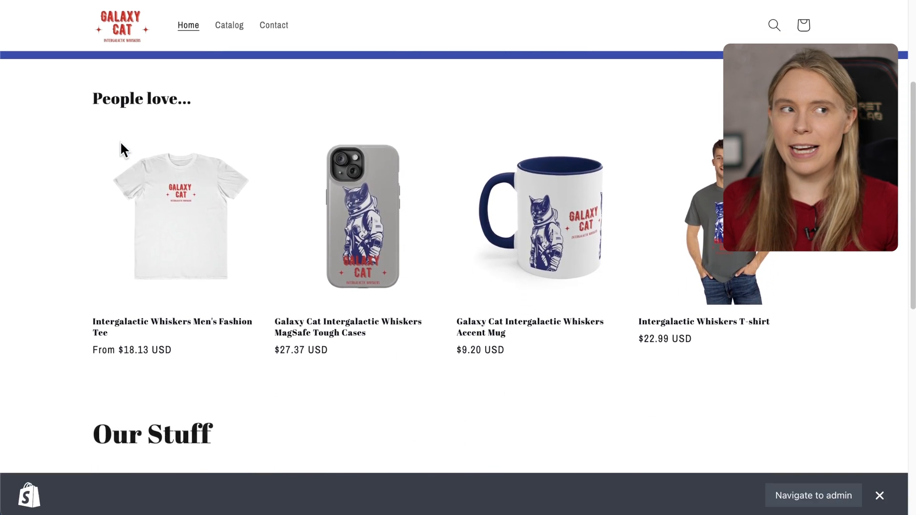
scroll(587, 264, "down", 2)
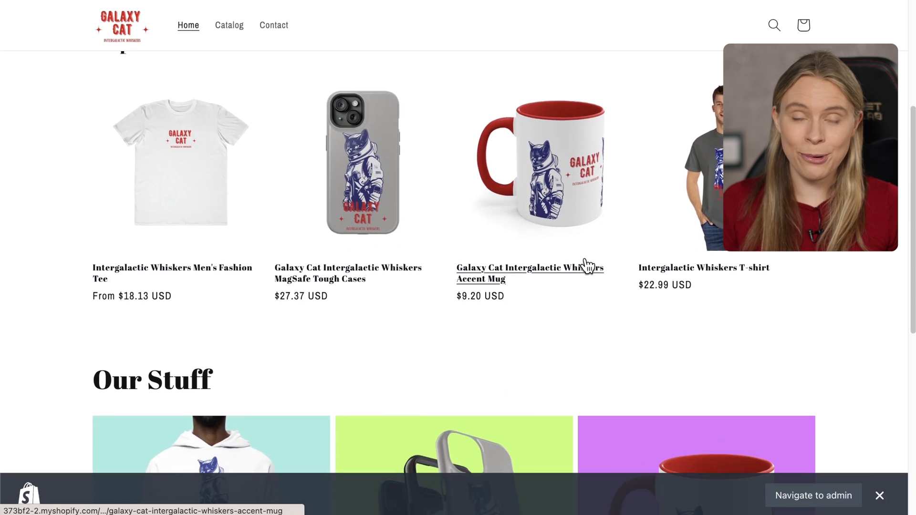
scroll(587, 266, "down", 3)
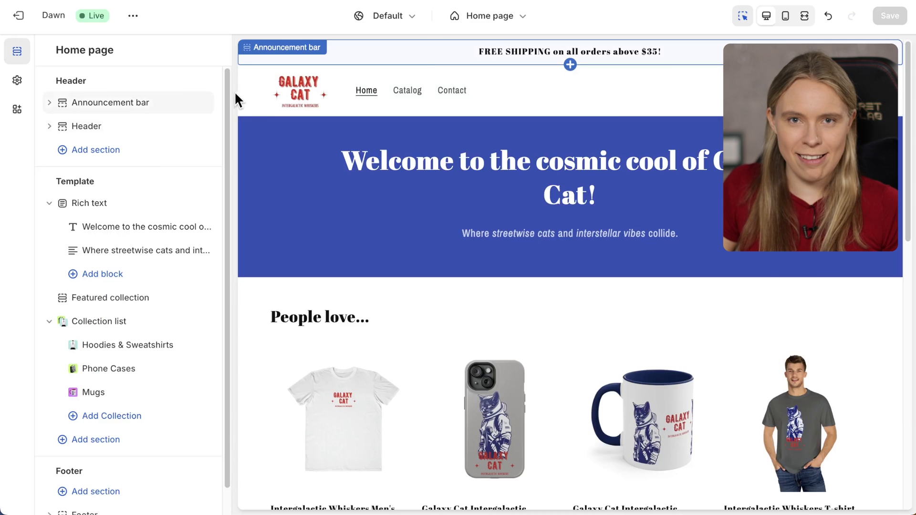
- Leave the theme editor and open the Policies page in the store settings
left_click(21, 19)
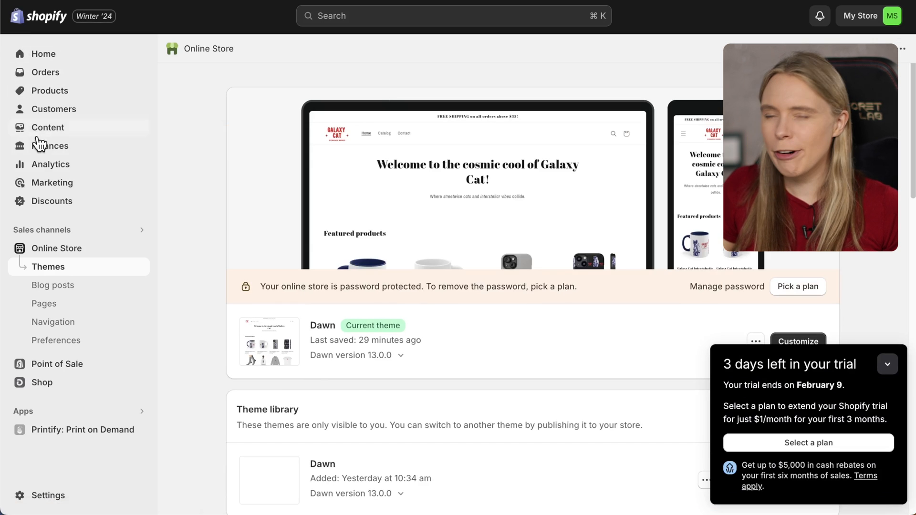
left_click(67, 495)
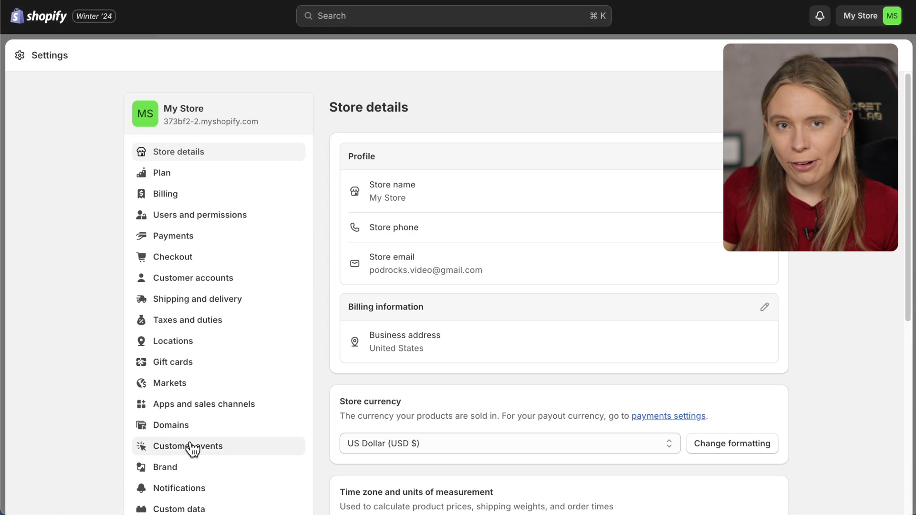
scroll(191, 449, "down", 2)
scroll(192, 448, "down", 2)
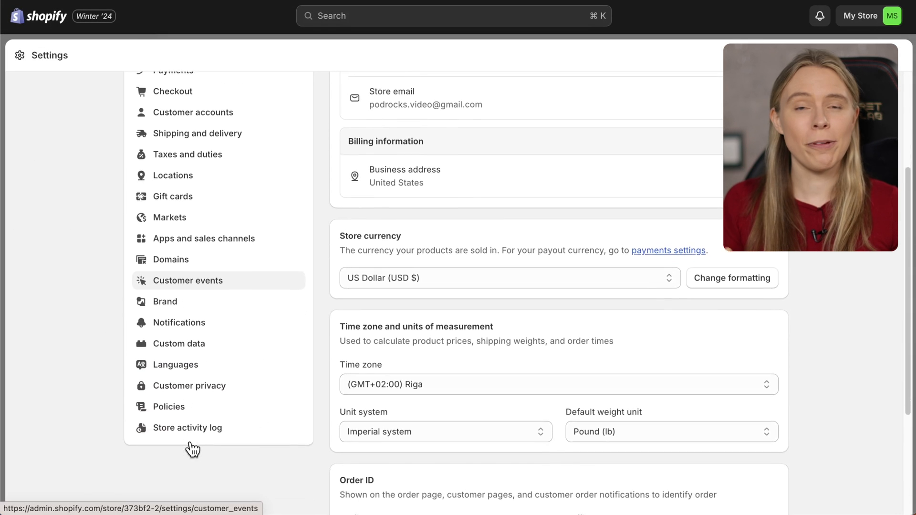
left_click(180, 406)
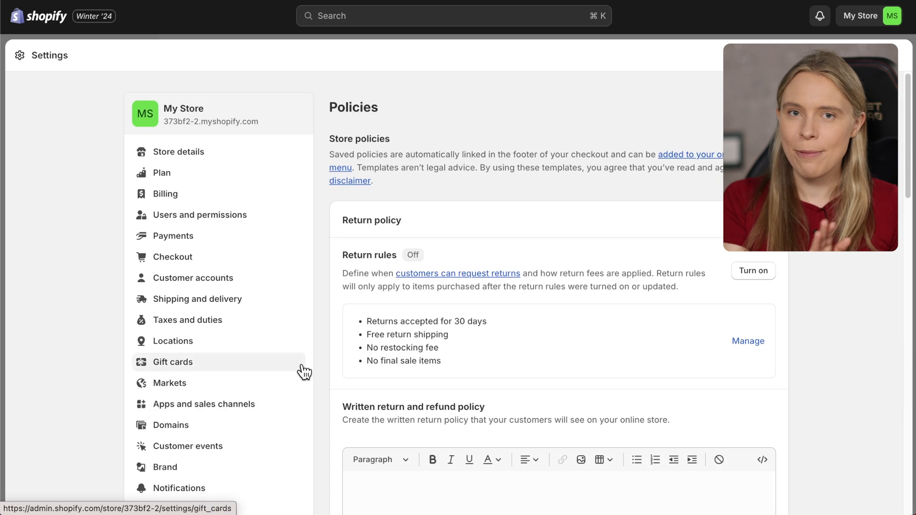
- Create the written return and refund policy from the template
scroll(491, 334, "down", 2)
scroll(491, 336, "down", 5)
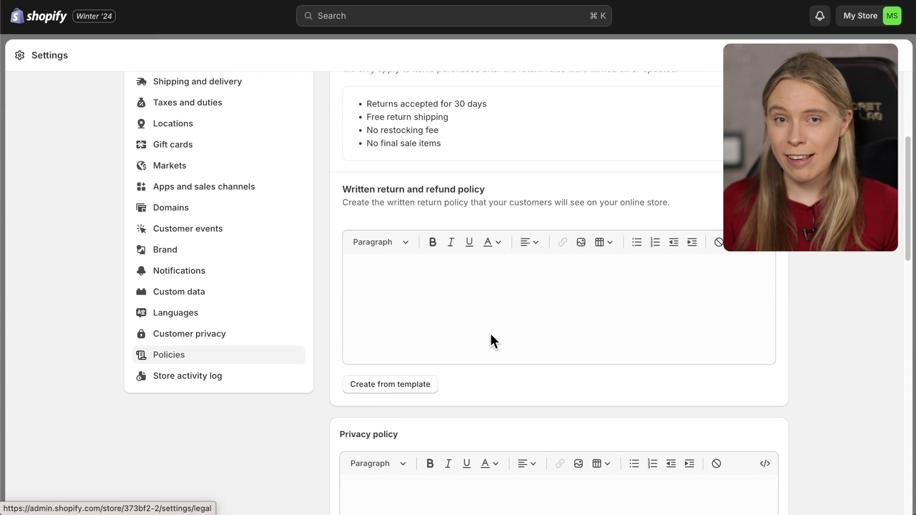
left_click(414, 391)
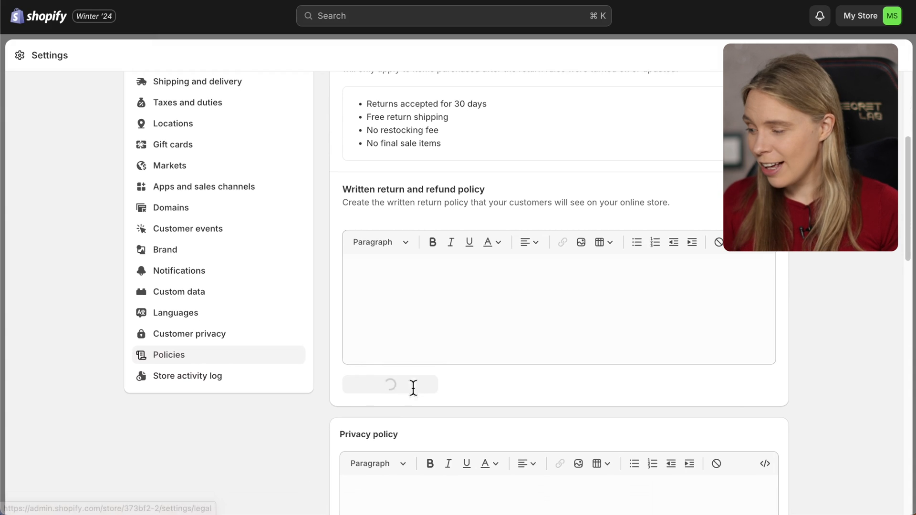
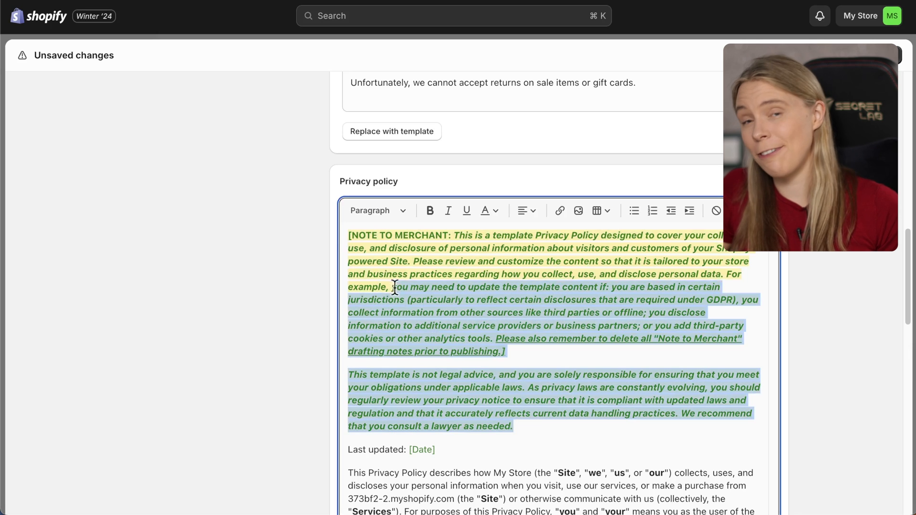
- Delete the opening merchant notes and the bracketed Shopify ad services note from the privacy policy
key("BackSpace")
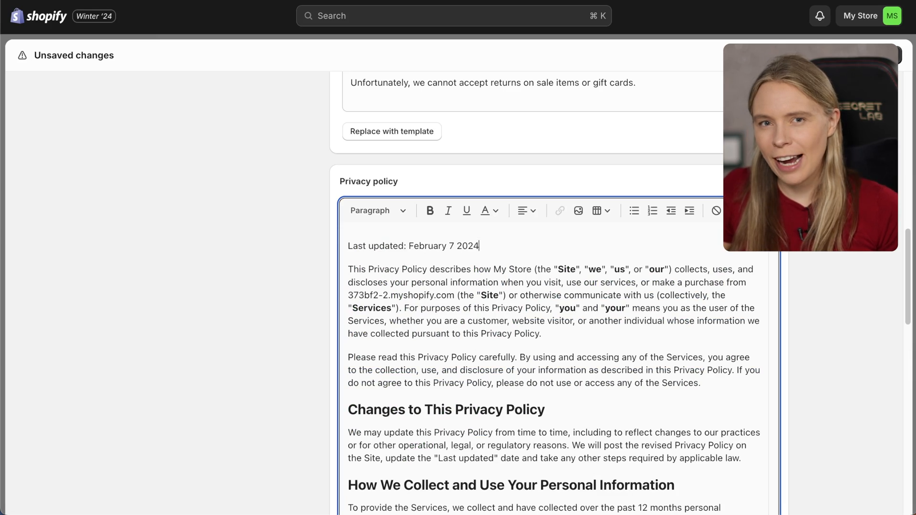
scroll(428, 333, "down", 15)
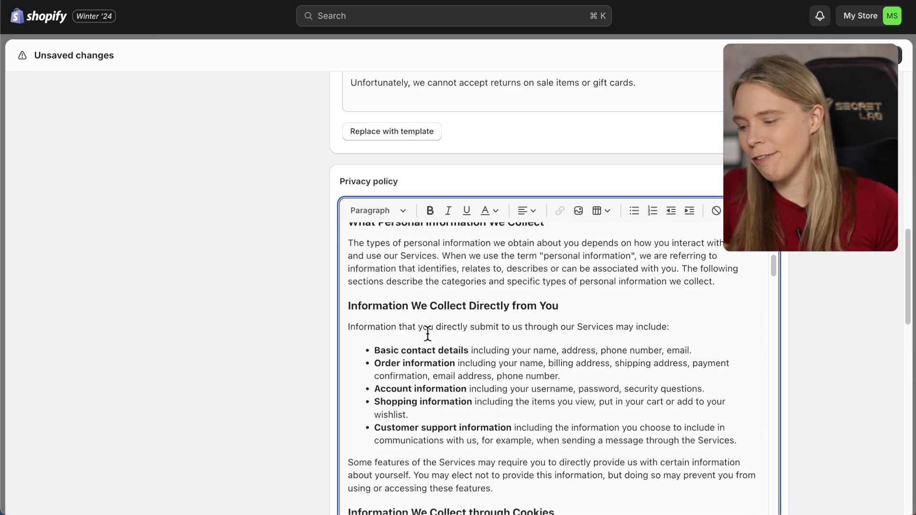
scroll(428, 333, "down", 15)
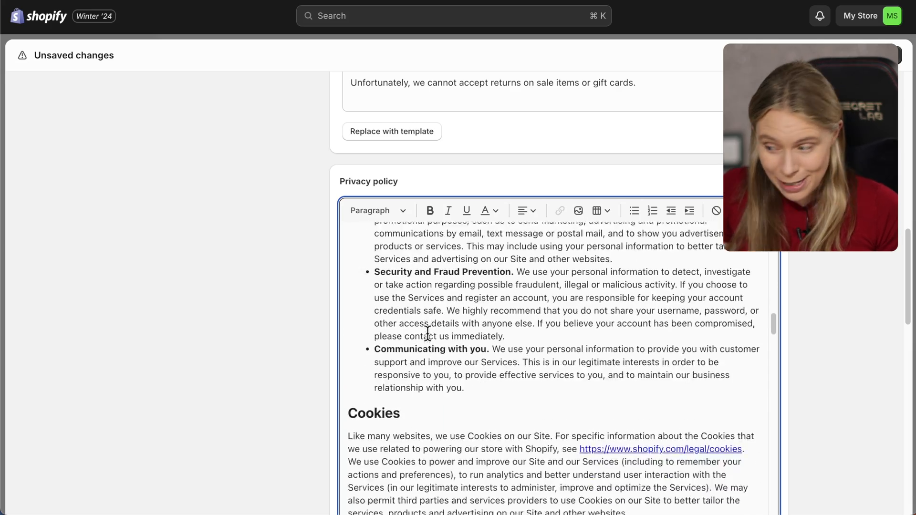
scroll(427, 333, "down", 10)
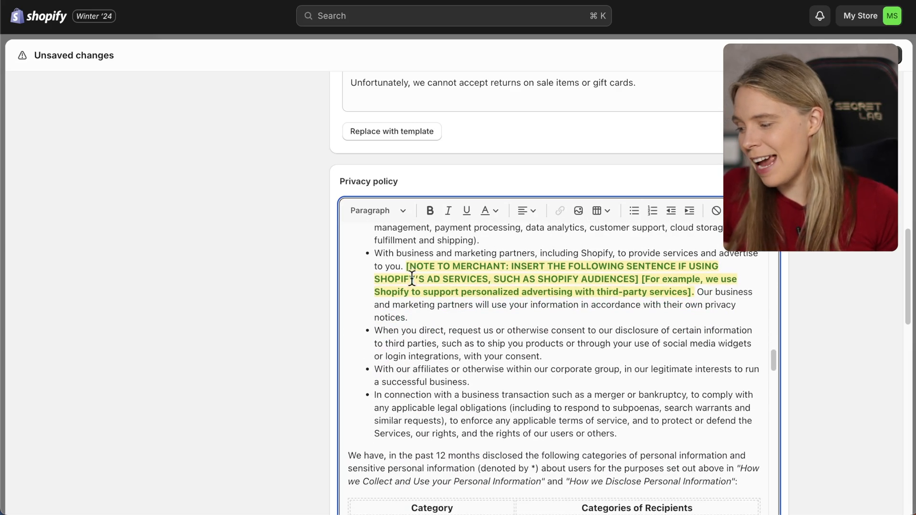
left_click_drag(507, 269, 701, 292)
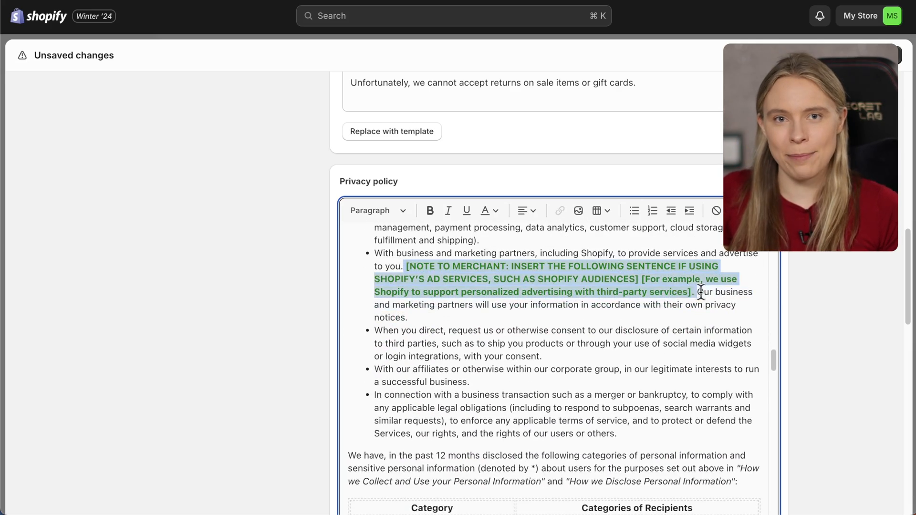
key("BackSpace")
- Delete the merchant note above the "sold" and "shared" paragraph in the privacy policy, and clear the formatting of that paragraph and its table
scroll(696, 292, "down", 8)
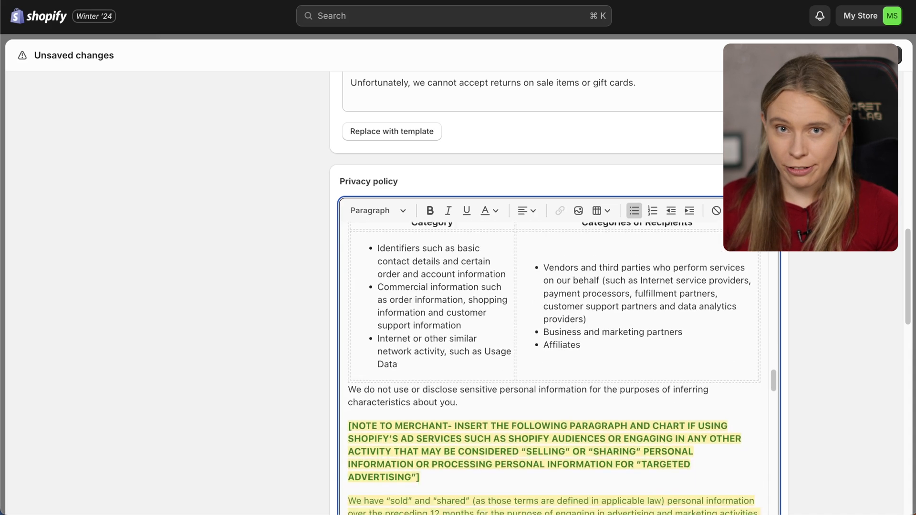
scroll(563, 369, "down", 2)
left_click_drag(425, 280, 346, 225)
key("BackSpace")
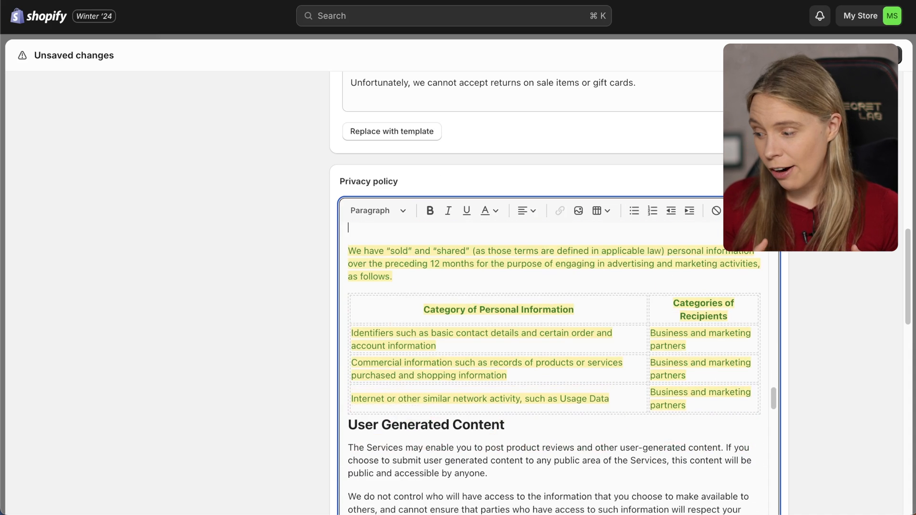
left_click_drag(350, 251, 698, 395)
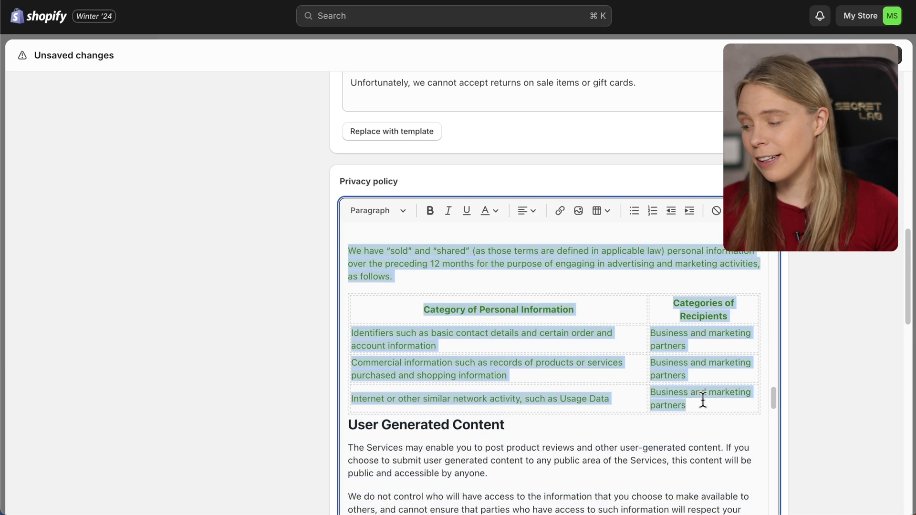
left_click(716, 212)
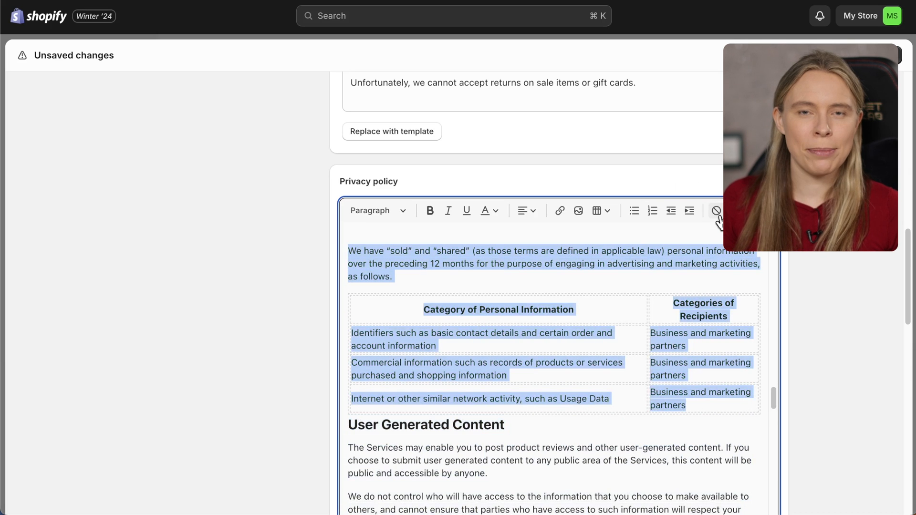
- Review the Terms of service text and open the Shipping policy text for editing
scroll(296, 356, "down", 10)
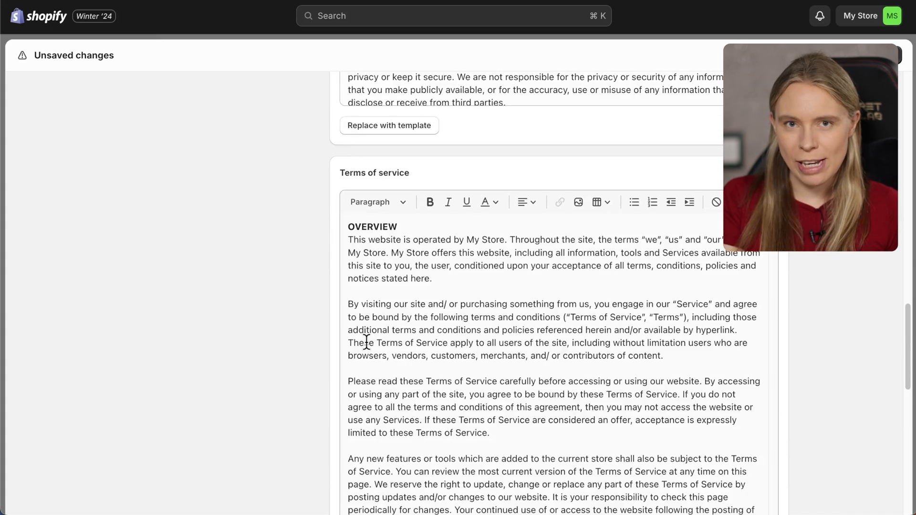
scroll(366, 341, "down", 8)
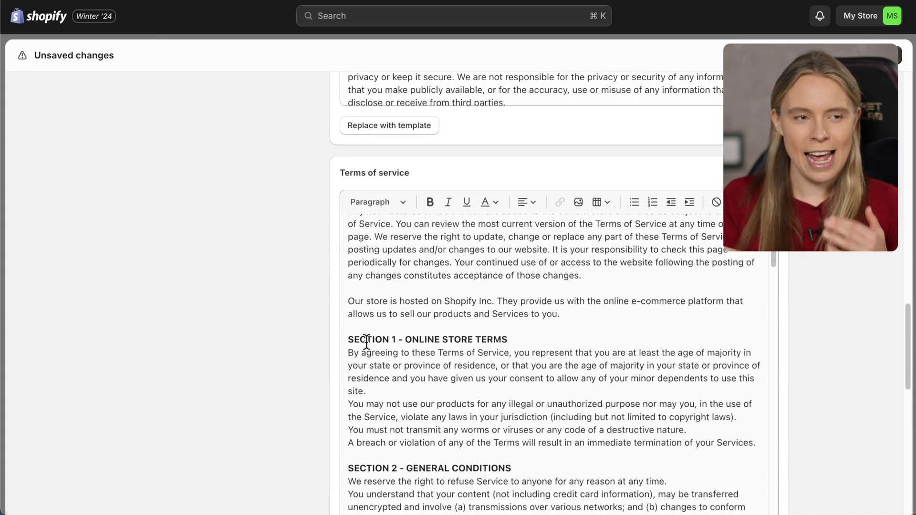
scroll(299, 423, "down", 7)
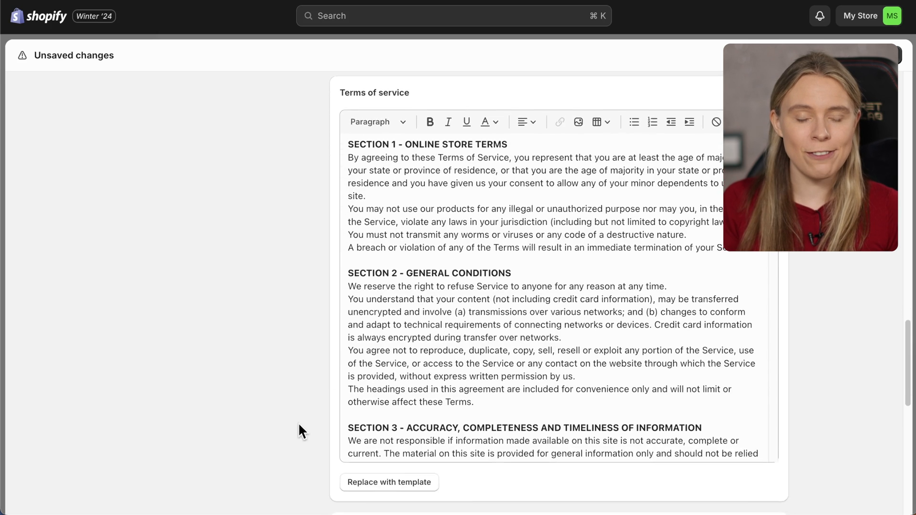
scroll(299, 422, "down", 2)
left_click(410, 251)
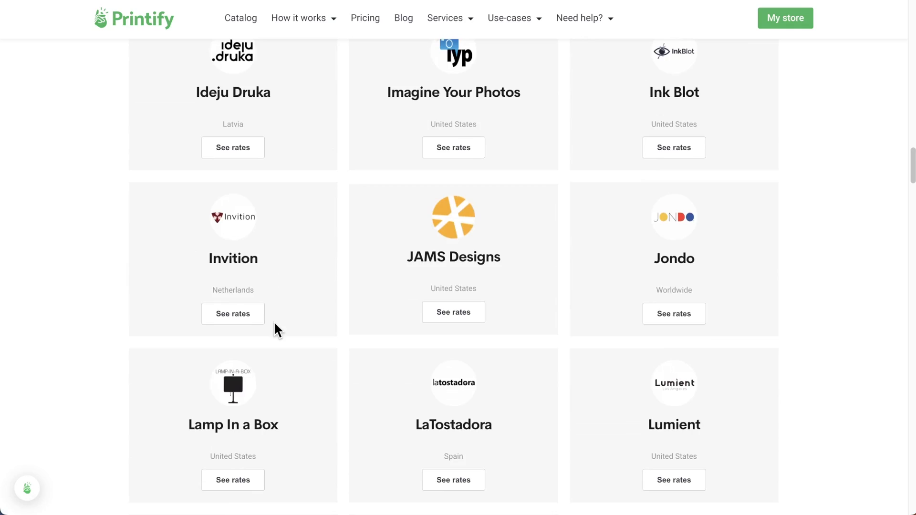
- On Printify, check Monster Digital's shipping rates and compare the providers' shipping and production times for the Unisex Heavy Blend Hooded Sweatshirt
scroll(275, 329, "down", 4)
scroll(275, 325, "down", 7)
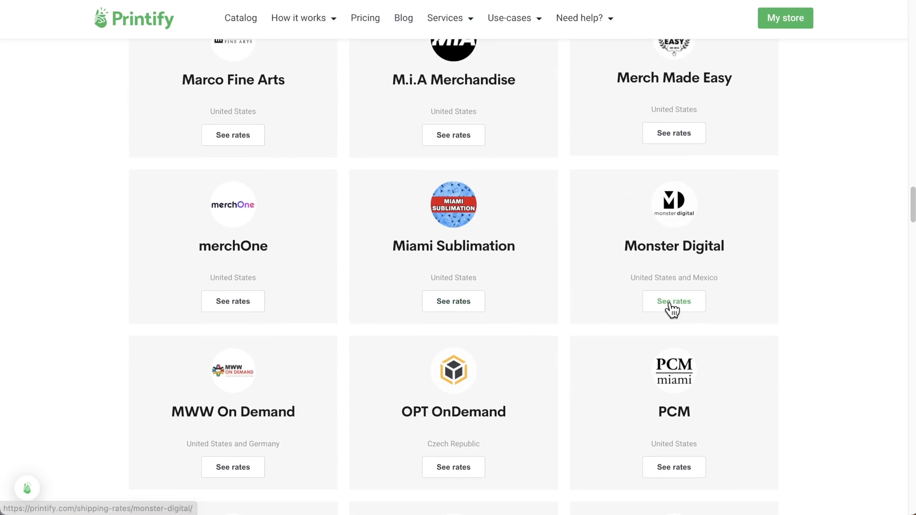
left_click(672, 308)
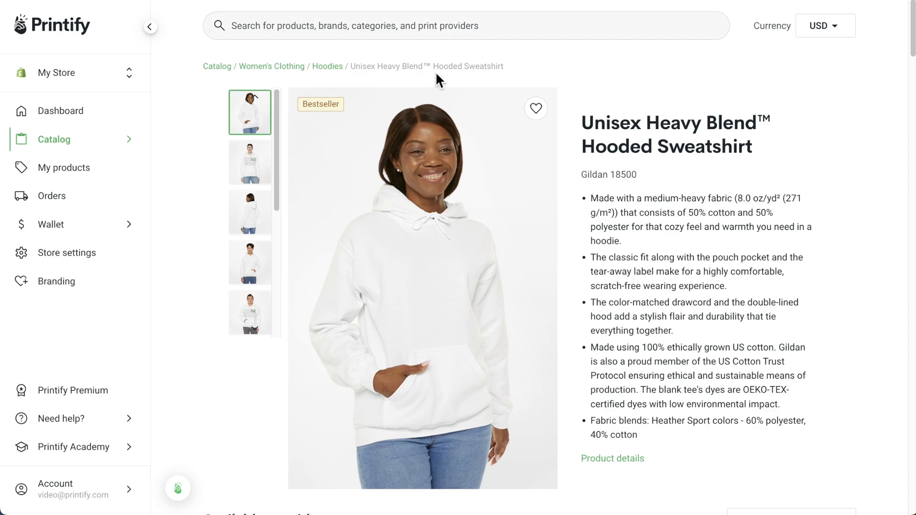
scroll(578, 262, "down", 7)
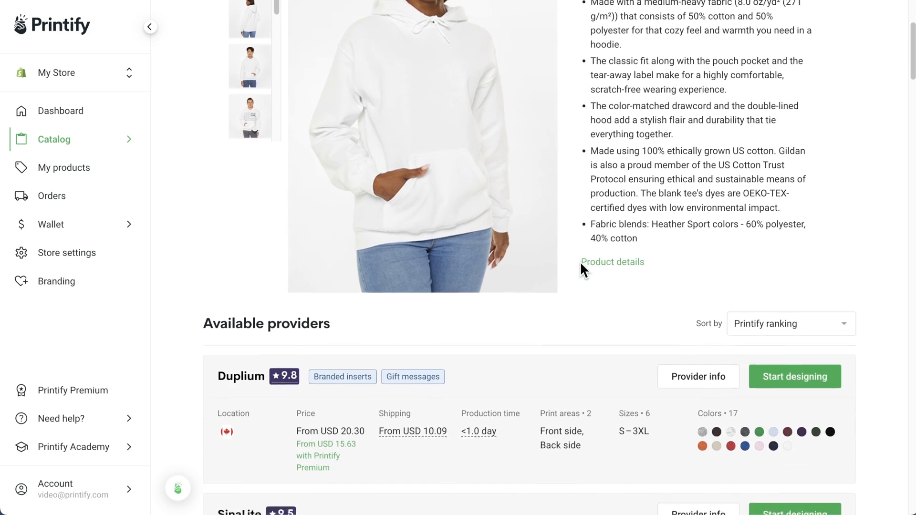
scroll(581, 270, "down", 6)
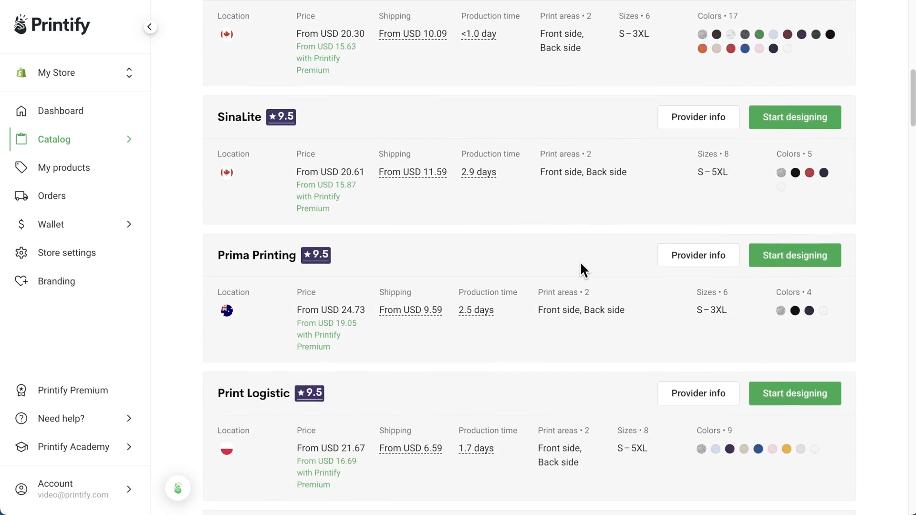
scroll(579, 262, "down", 4)
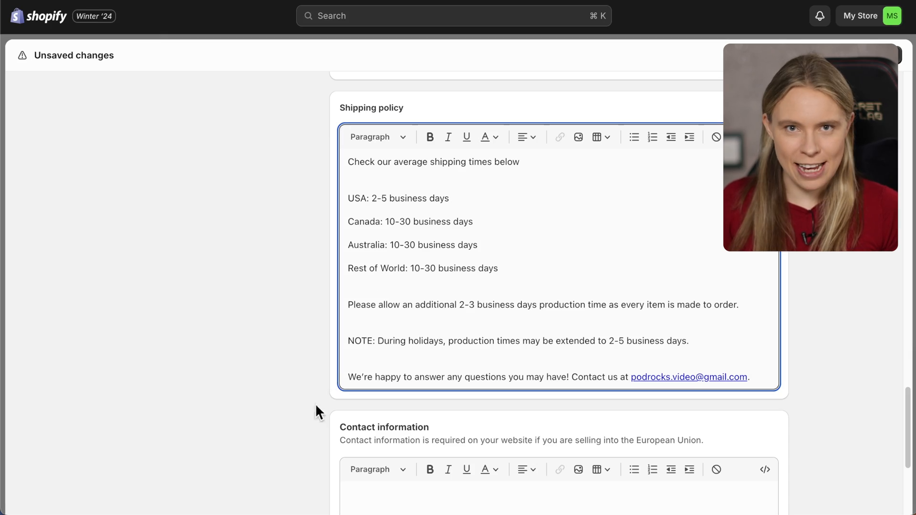
- Open the Contact information text below the shipping policy for editing in Shopify
scroll(306, 431, "down", 2)
scroll(305, 432, "down", 3)
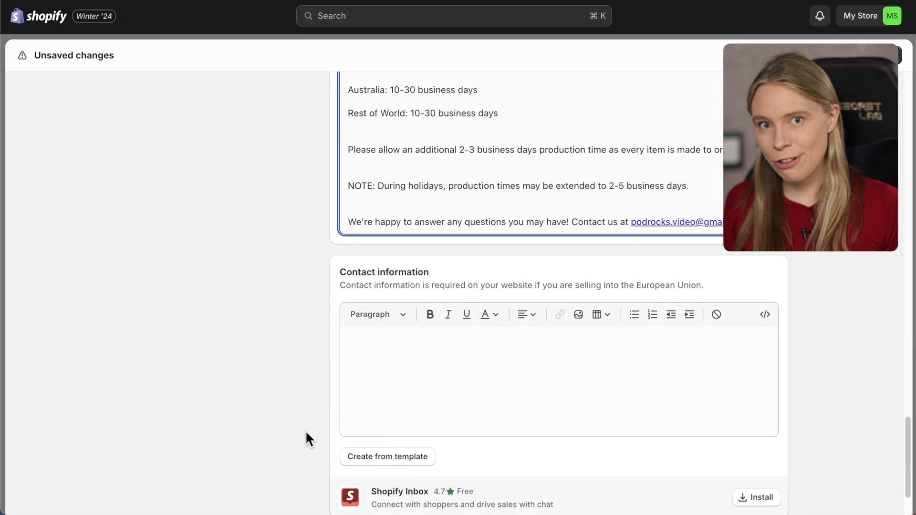
left_click(386, 334)
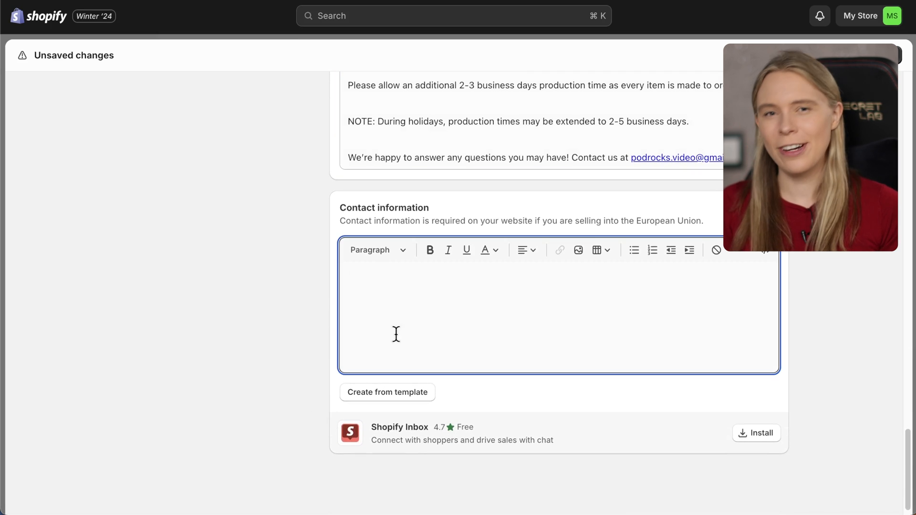
scroll(567, 424, "down", 1)
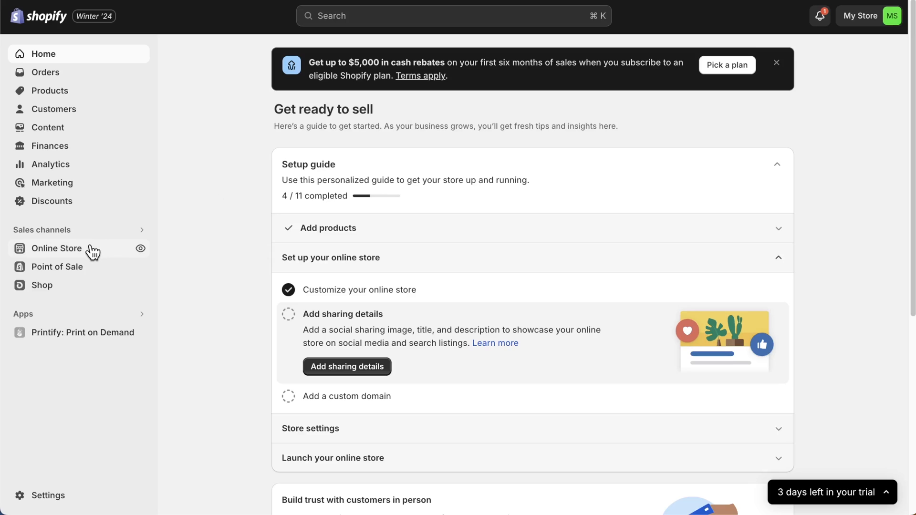
- Open the online store's Pages list, view the existing Contact page and return to the list
left_click(93, 252)
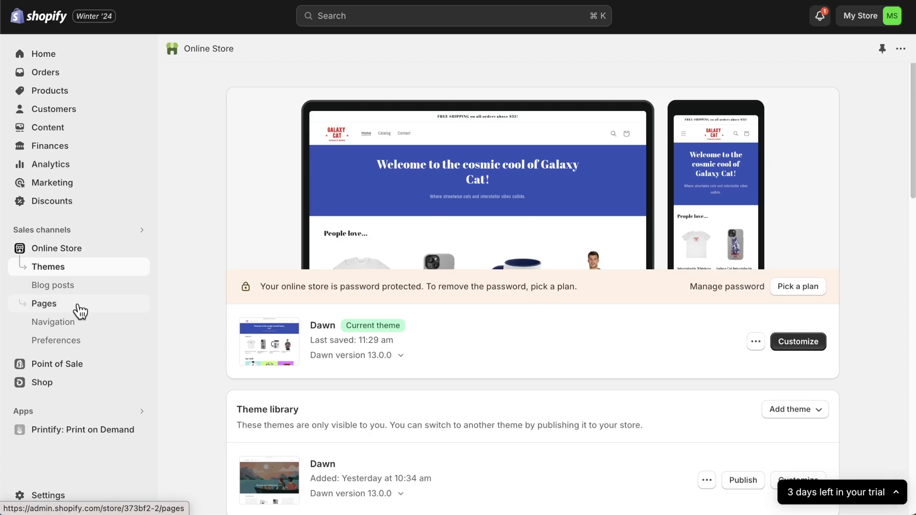
left_click(79, 310)
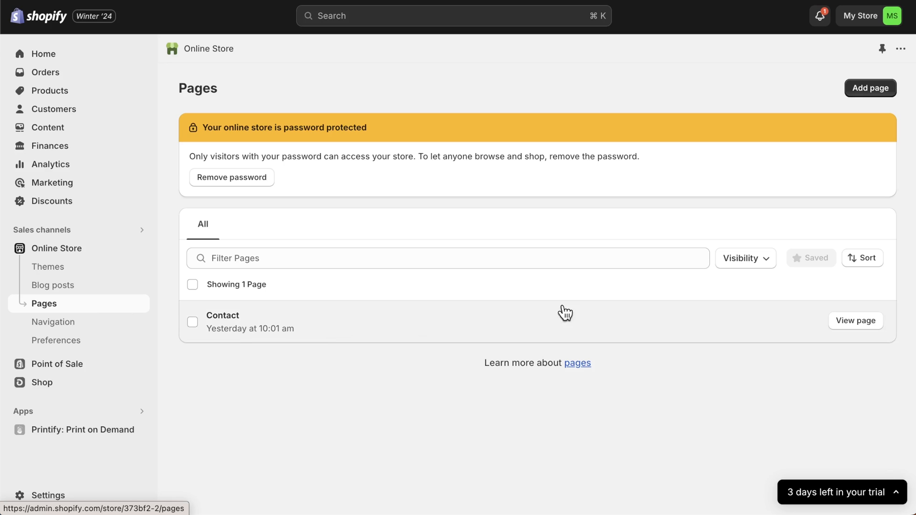
left_click(856, 322)
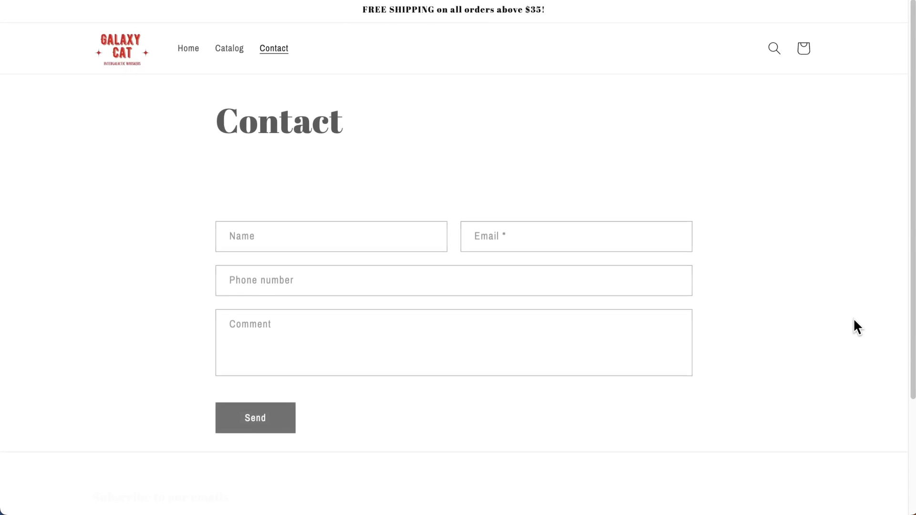
left_click(373, 1)
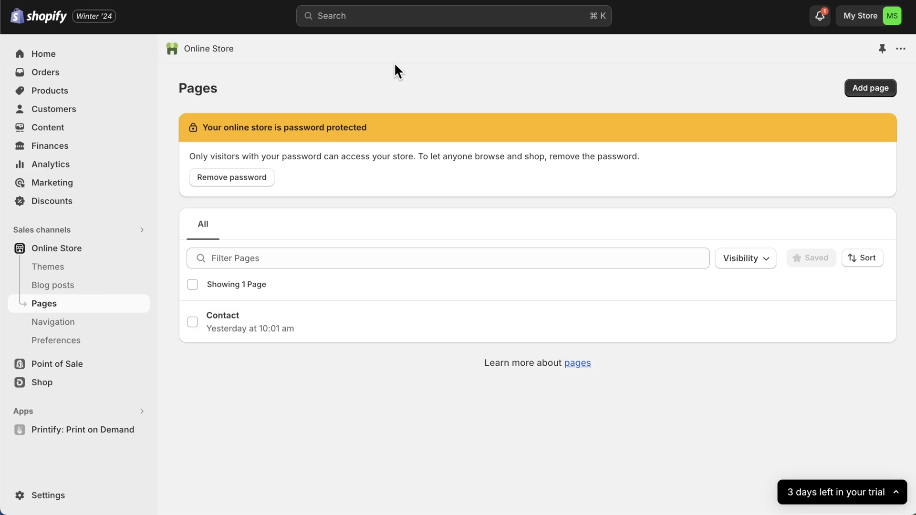
- Add a page titled "About Us" with content starting "Galaxy Cat isn't just a store; it's a cosmic movement."
left_click(863, 89)
left_click(540, 149)
type("About Us")
left_click(382, 262)
type("Galaxy Cat isn't just a store; it's a cosmic movement. Inspired by the streets and fueled by our love for feline swagger, we're here to redefine streetwear with a celestial twist. Our curated collection blends urban grit with intergalactic charm, giving you the freshest threads that scream individuality and cosmic cool. Thanks for checking out our shop!")
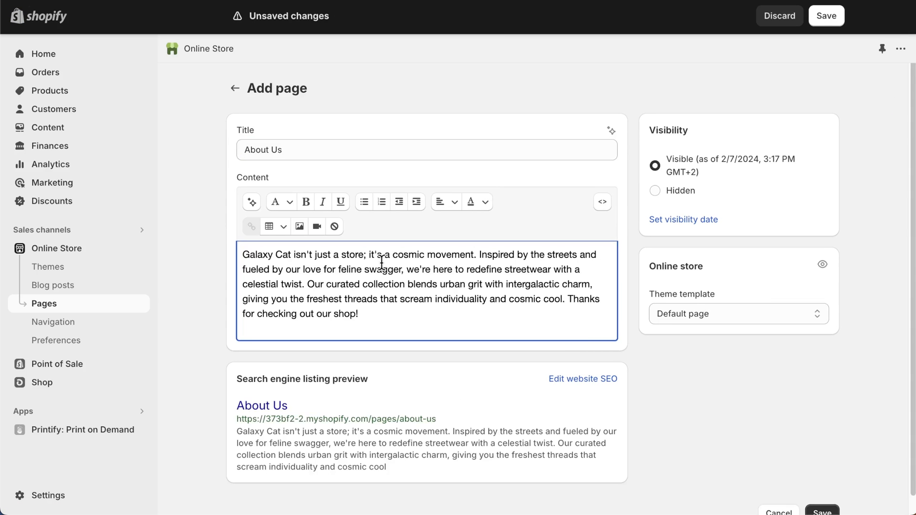
- Split the About Us text into four paragraphs, starting new ones at "Inspired by", "Our curated collection" and "Thanks for checking out"
left_click(478, 255)
key("Return")
left_click(422, 290)
key("Return")
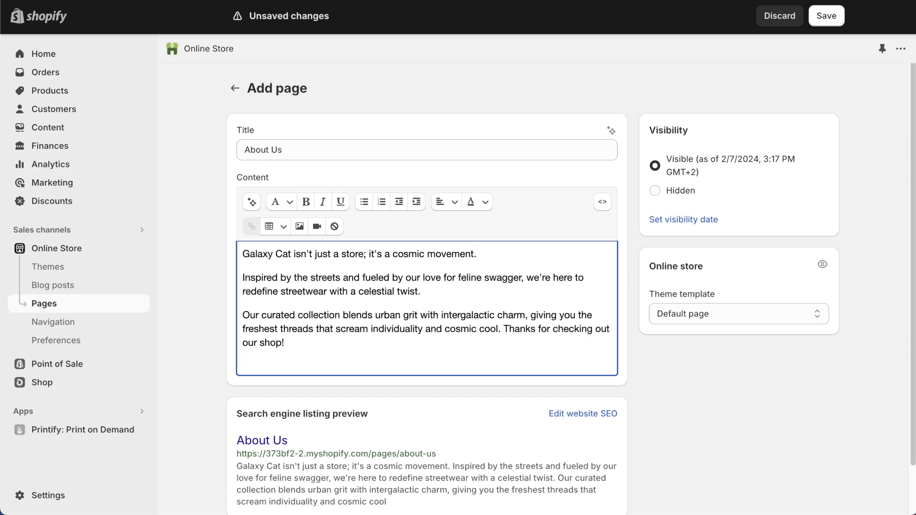
left_click(501, 320)
key("Return")
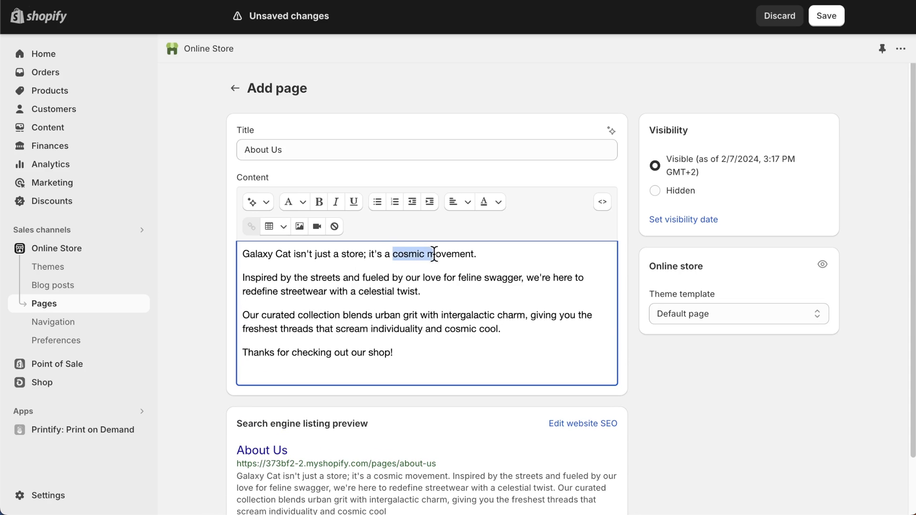
- Make the phrase "cosmic movement." bold and red, and try bulleted list formatting on the About Us text
left_click(499, 202)
left_click(423, 417)
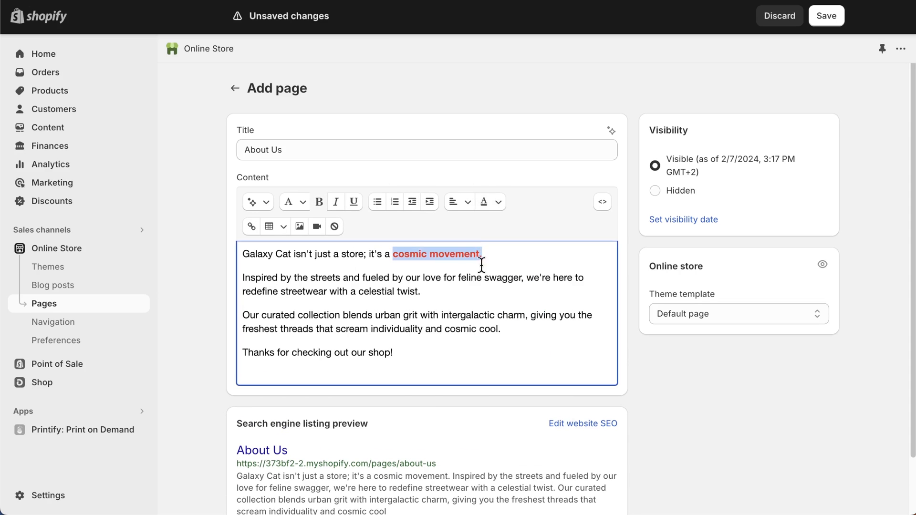
left_click(364, 201)
left_click(364, 202)
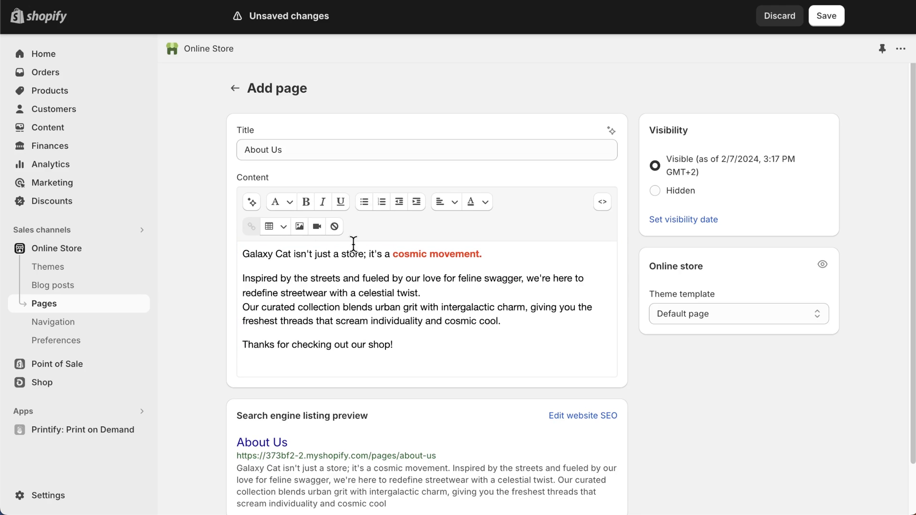
- Apply a text color to the phrase "individuality and cosmic cool." in the About Us content
left_click_drag(370, 323, 501, 324)
left_click(498, 203)
left_click(532, 416)
left_click(502, 359)
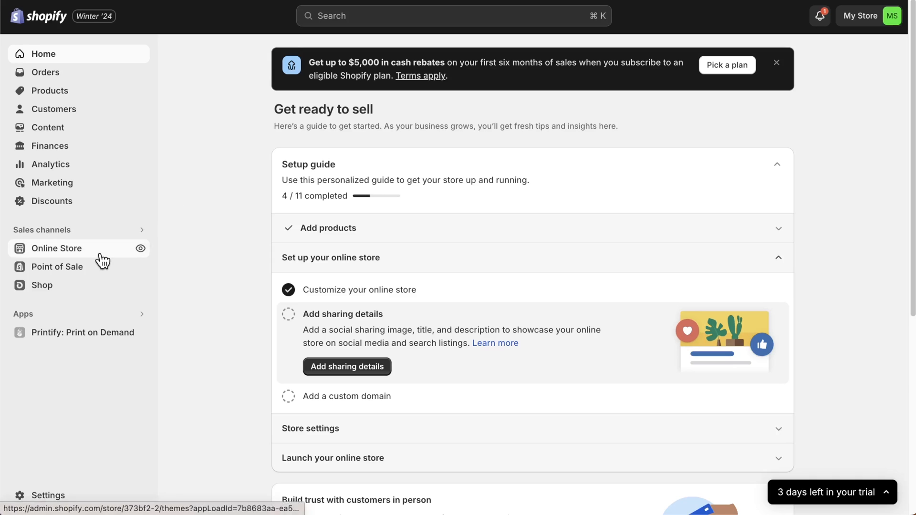
- Open the Navigation page of the online store to manage its menus
left_click(102, 261)
left_click(89, 332)
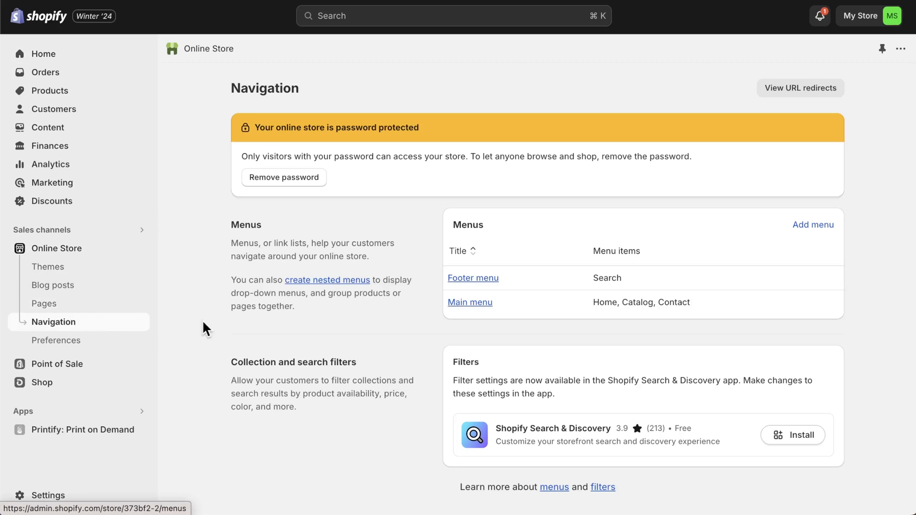
- Open the Main menu and add a menu item linked to the About Us page
left_click(473, 304)
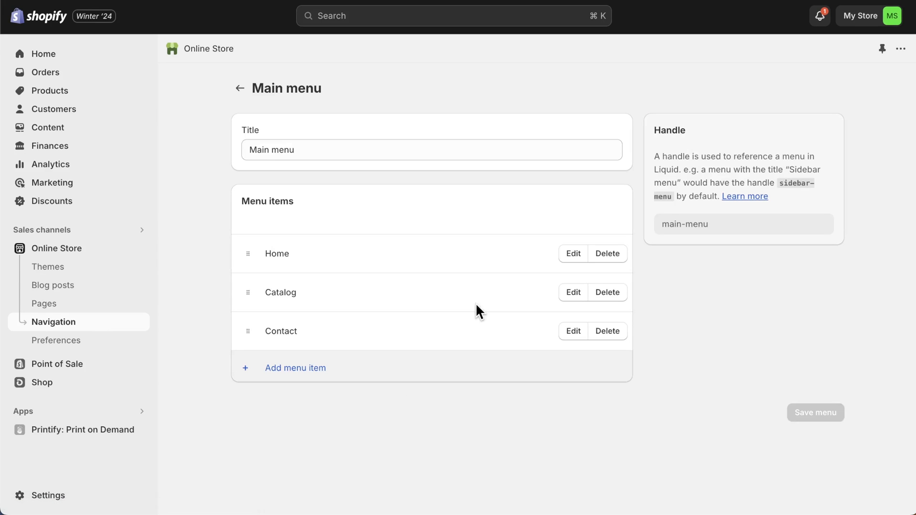
left_click(309, 377)
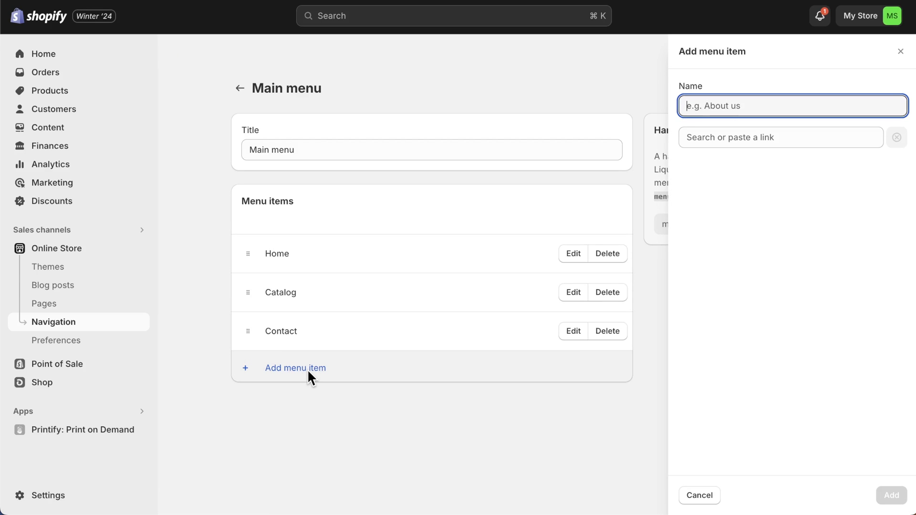
left_click(725, 141)
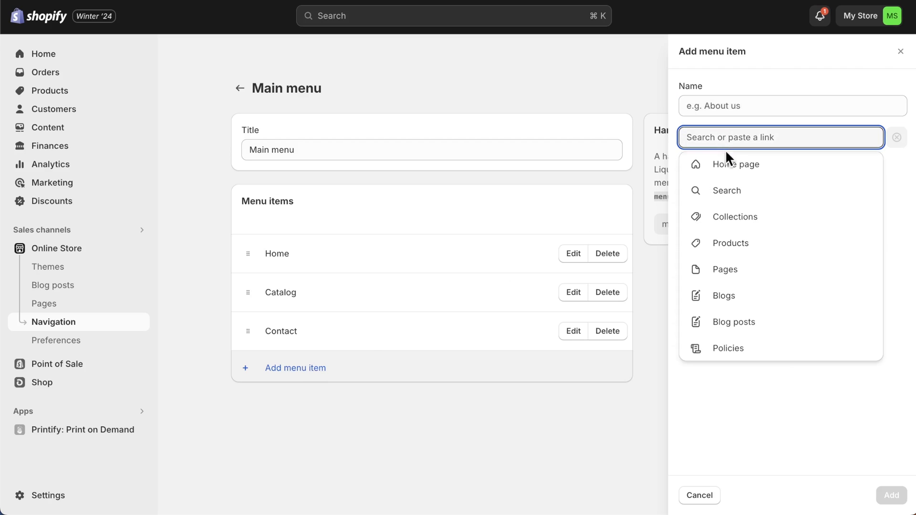
left_click(742, 270)
left_click(725, 191)
left_click(890, 495)
- Add a menu item linked to the FAQ page to the Main menu
left_click(305, 405)
left_click(703, 138)
left_click(725, 270)
left_click(726, 249)
left_click(890, 495)
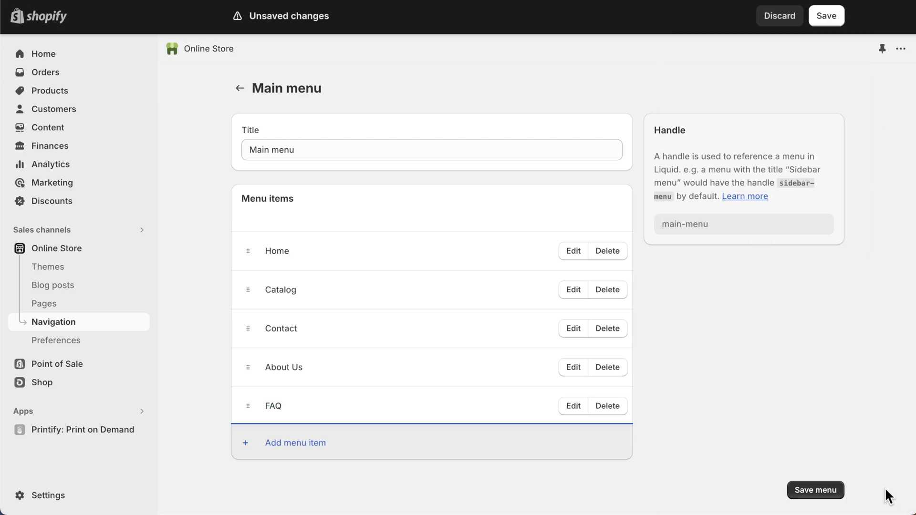
- Add a menu item for the T-Shirts collection to the Main menu and nest it under Catalog
left_click(314, 444)
left_click(726, 138)
left_click(738, 215)
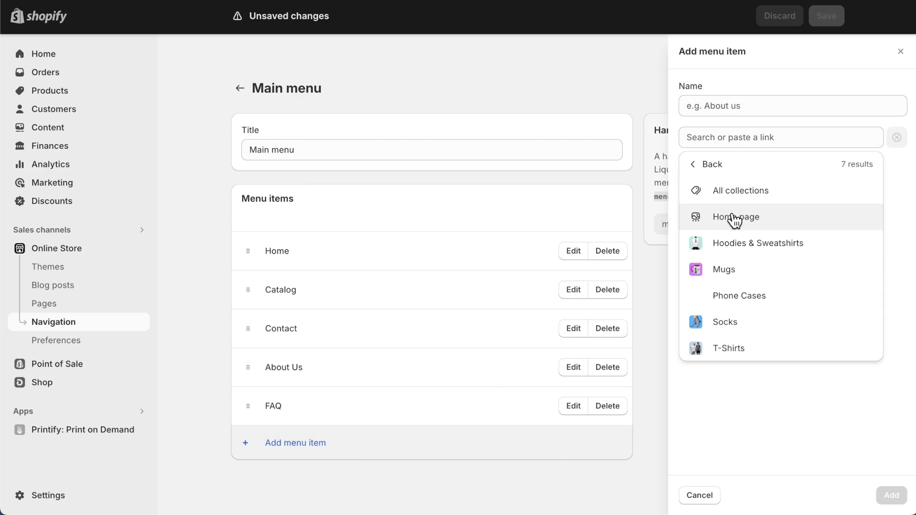
left_click(740, 348)
left_click(887, 498)
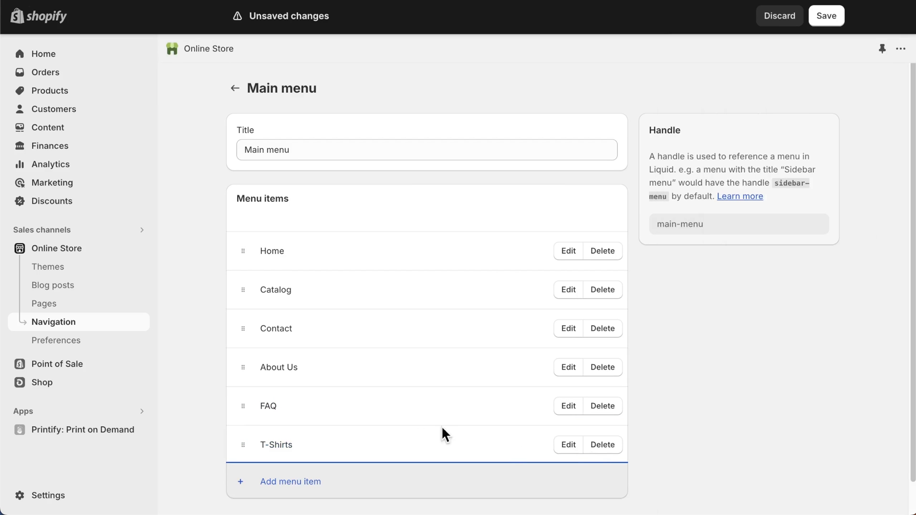
left_click_drag(245, 444, 306, 317)
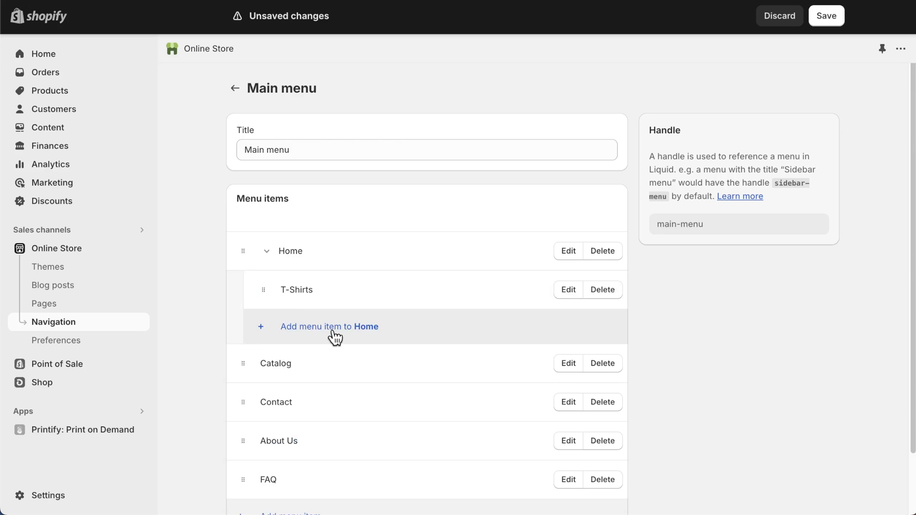
left_click_drag(265, 290, 287, 348)
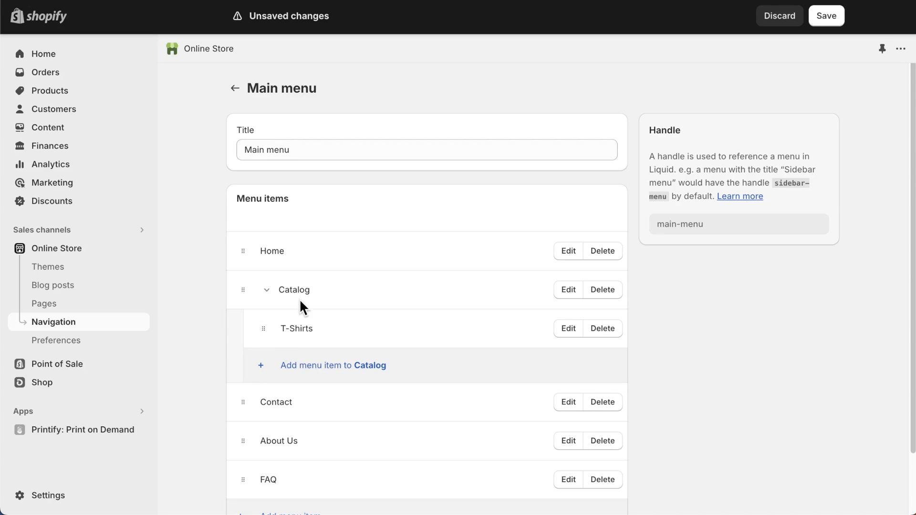
- Add the Hoodies & Sweatshirts, Mugs, Phone Cases and Socks collections as submenu items of Catalog and save the Main menu
left_click(315, 368)
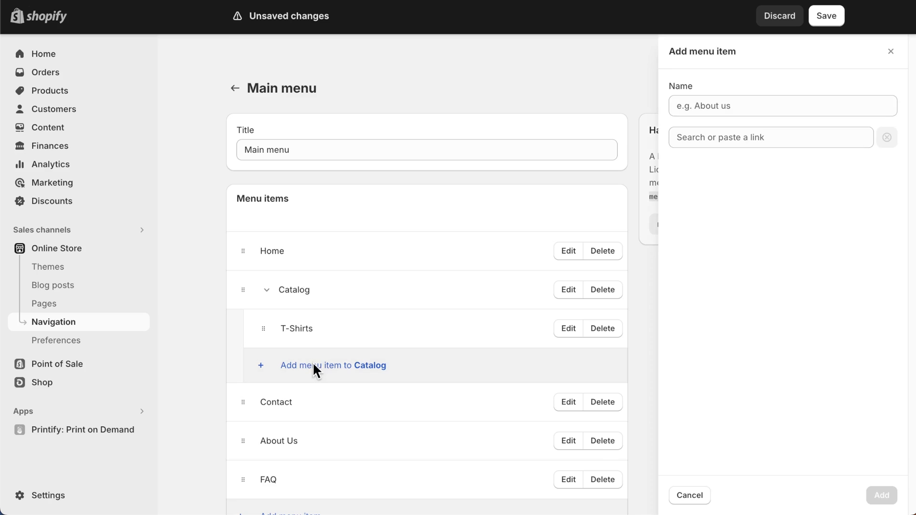
left_click(706, 137)
left_click(725, 216)
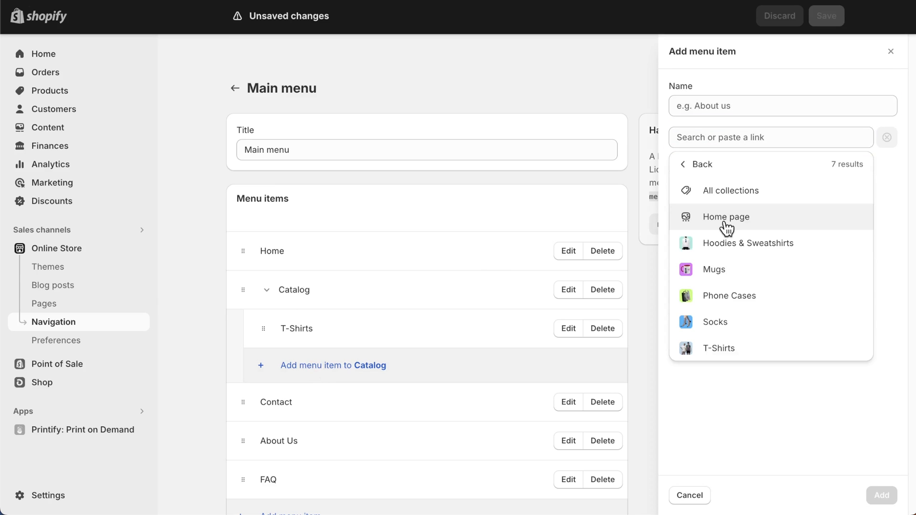
left_click(728, 241)
left_click(882, 496)
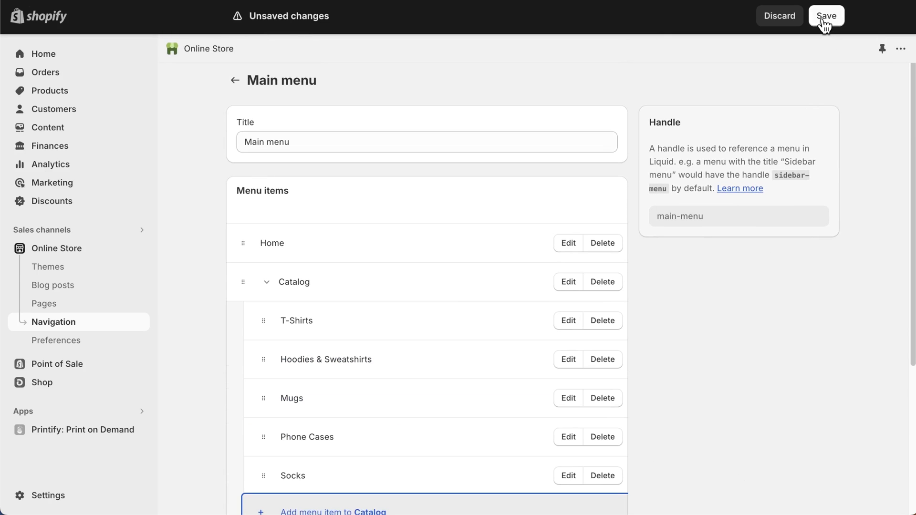
left_click(827, 16)
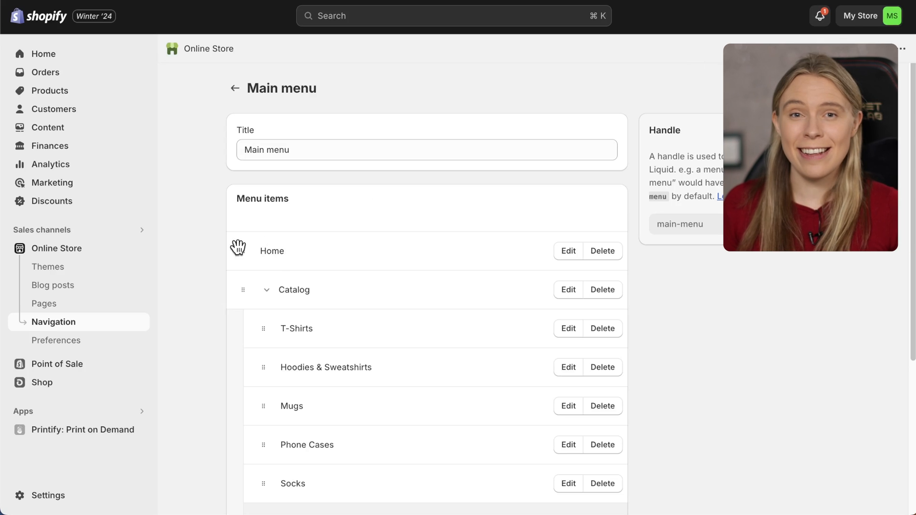
- View the live storefront and expand the Catalog entry in its header to check the submenu
left_click(139, 249)
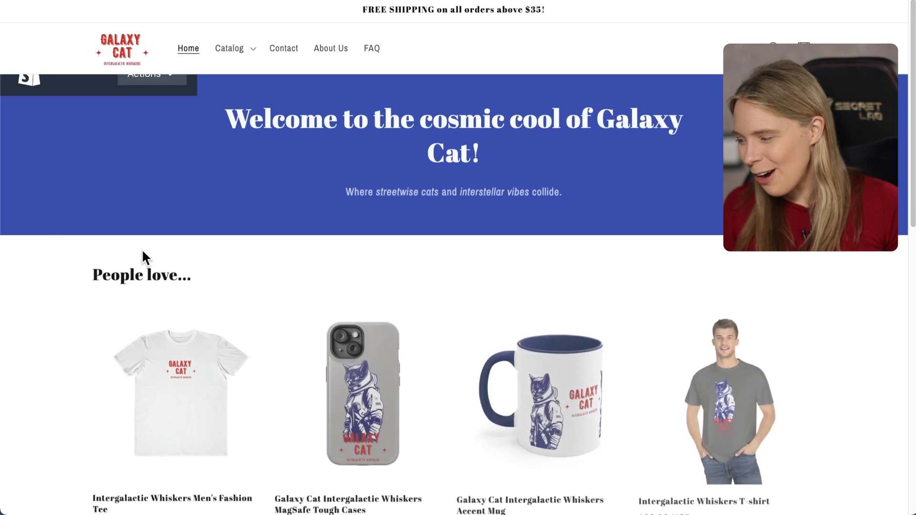
left_click(250, 50)
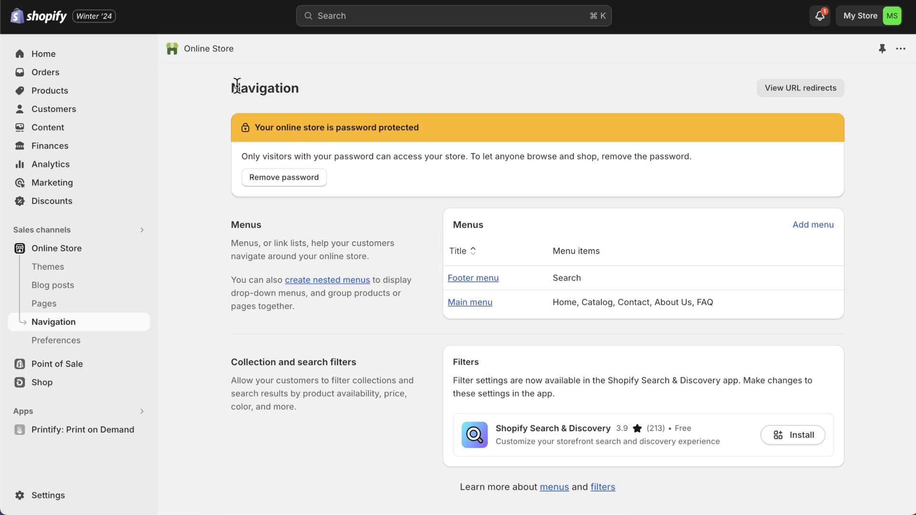
- Open the Footer menu and add an item named Refund Policy linked to the store's refund policy
left_click(460, 280)
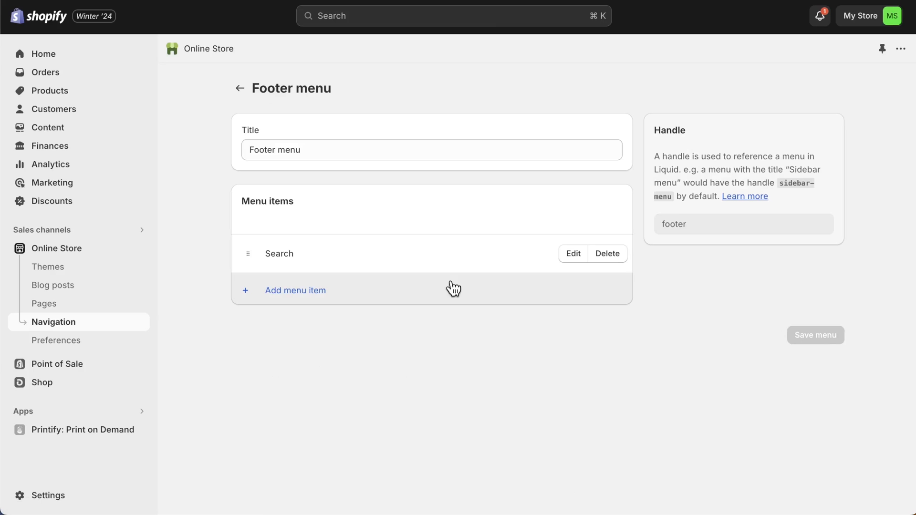
left_click(320, 297)
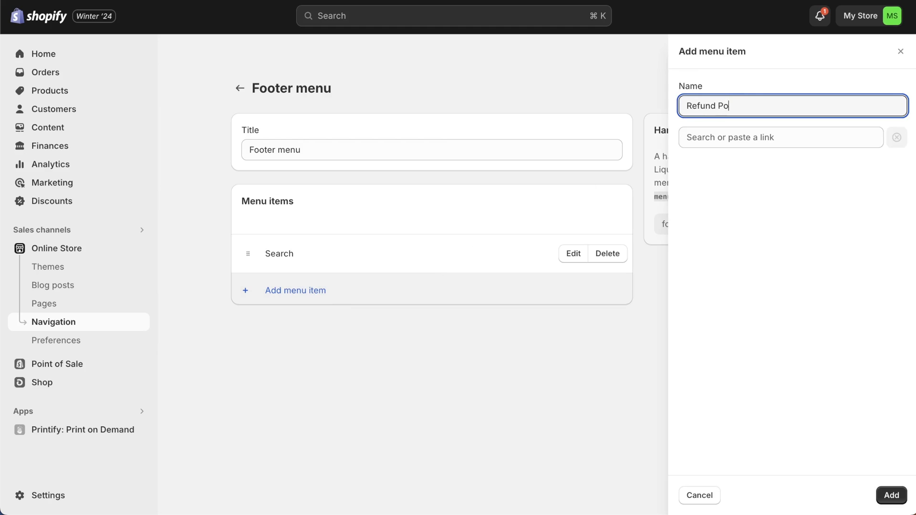
left_click(740, 137)
left_click(737, 347)
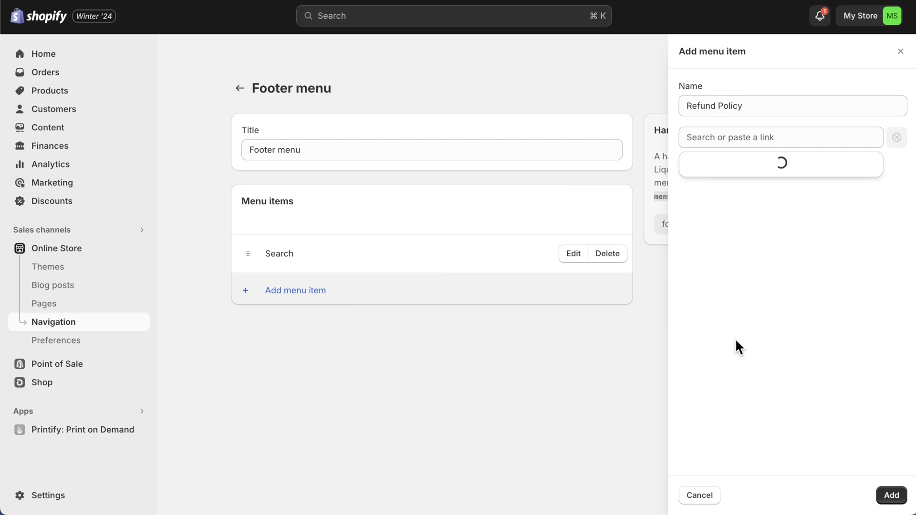
left_click(718, 215)
left_click(891, 496)
- Add an item named Shipping Info linked to the store's shipping policy to the Footer menu
left_click(308, 326)
type("Ship")
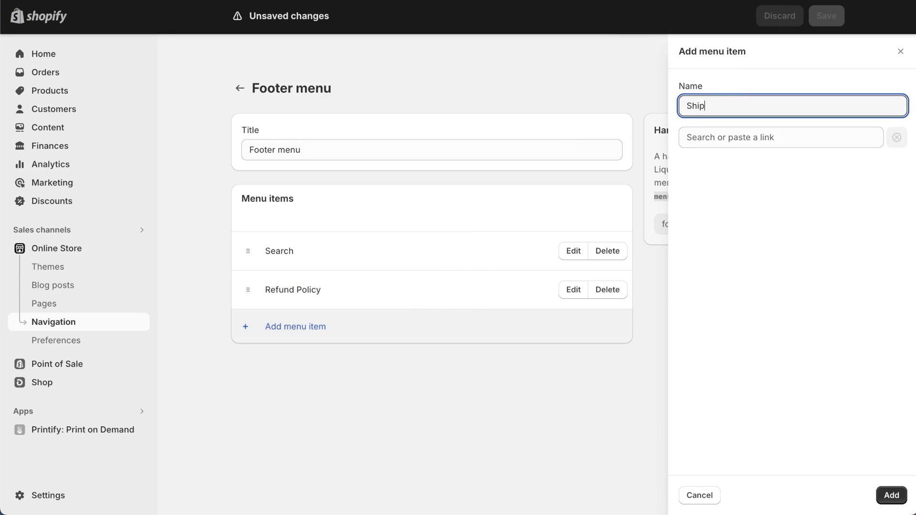
left_click(720, 142)
left_click(737, 346)
left_click(718, 242)
left_click(891, 495)
- Add an item named Privacy Policy linked to the store's privacy policy to the Footer menu
left_click(295, 365)
type("Privacy Policy")
left_click(735, 138)
left_click(742, 347)
left_click(718, 190)
left_click(889, 495)
- Add an item named Terms of Service linked to the store's terms of service and save the Footer menu
left_click(295, 404)
type("Terms of Service")
left_click(781, 137)
left_click(742, 347)
left_click(725, 267)
left_click(892, 495)
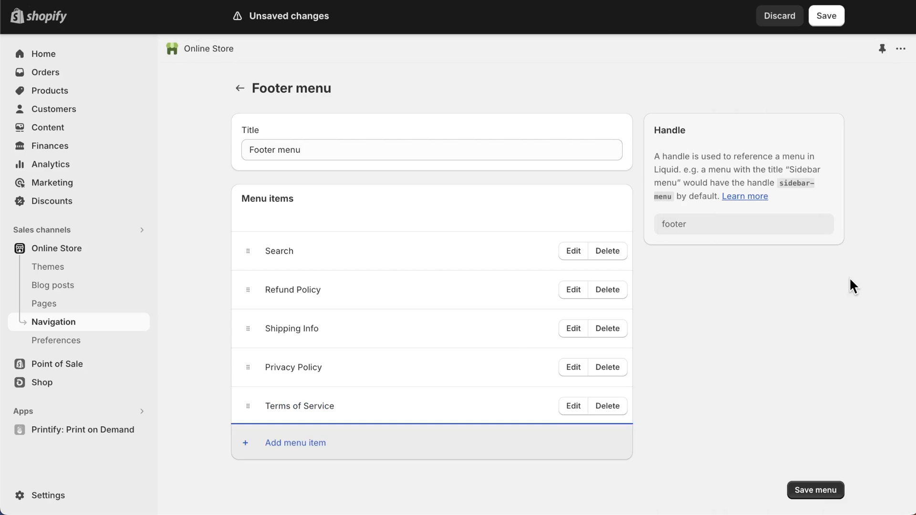
left_click(827, 16)
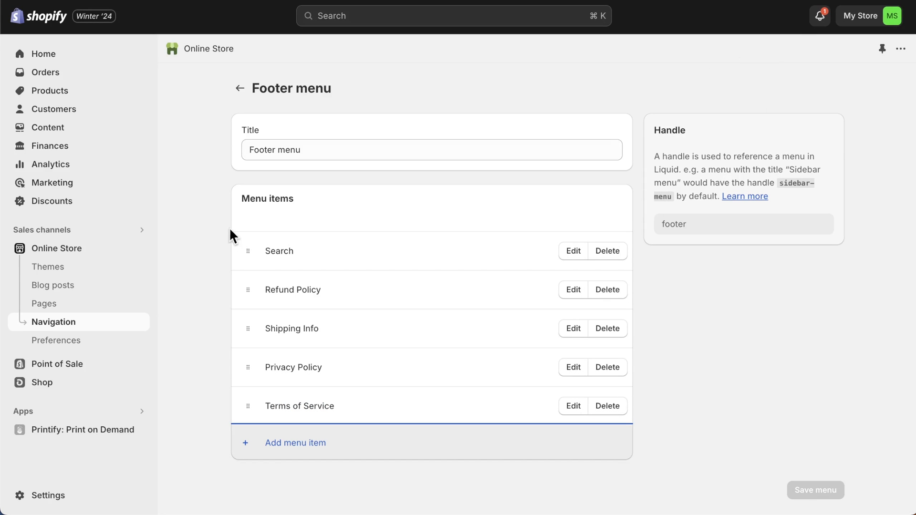
- Open the current Dawn theme for customizing and add a Text block to the footer section
left_click(62, 273)
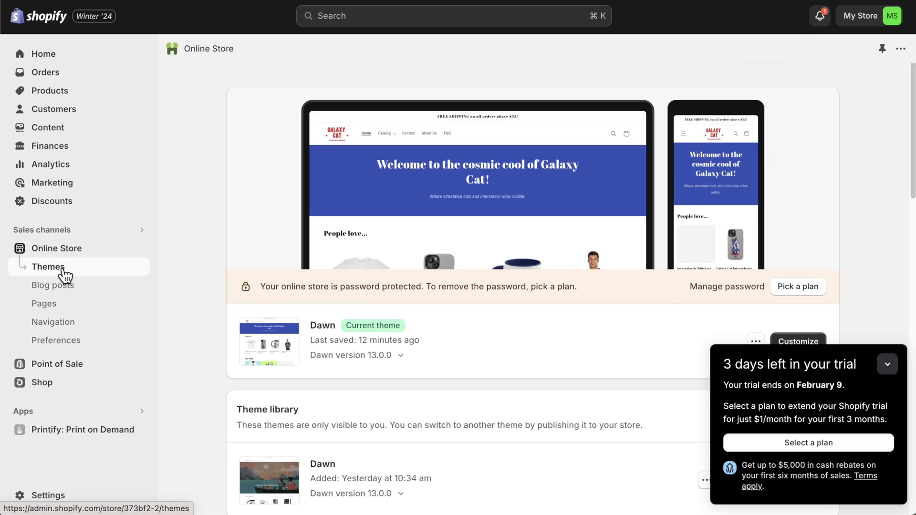
left_click(887, 366)
left_click(798, 341)
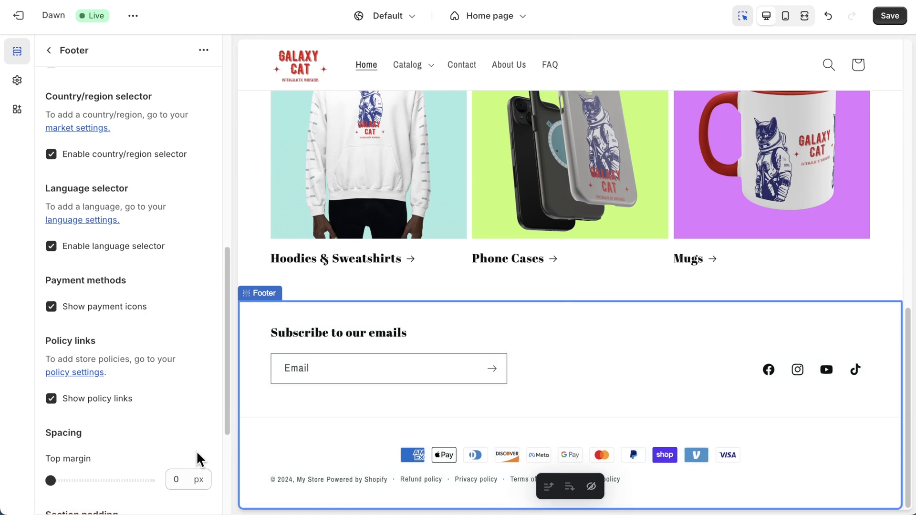
scroll(61, 92, "up", 3)
left_click(48, 50)
scroll(98, 303, "down", 1)
left_click(110, 488)
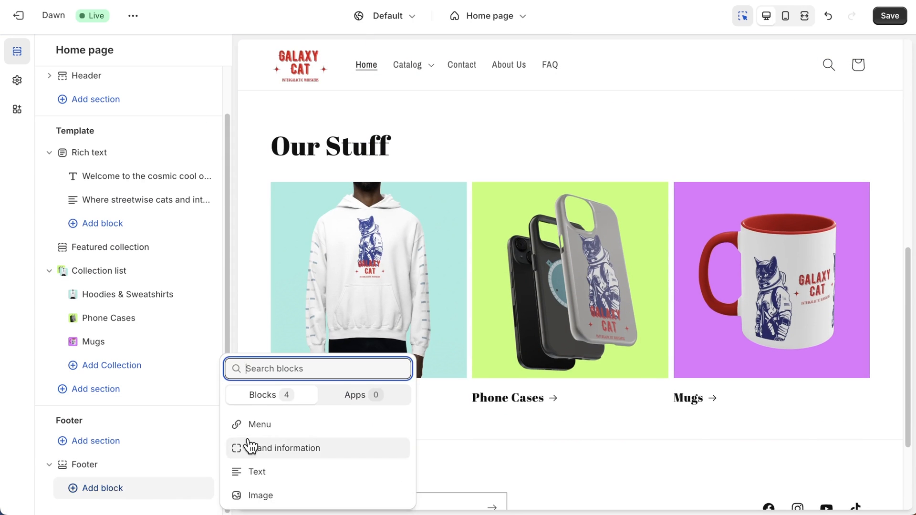
left_click(271, 473)
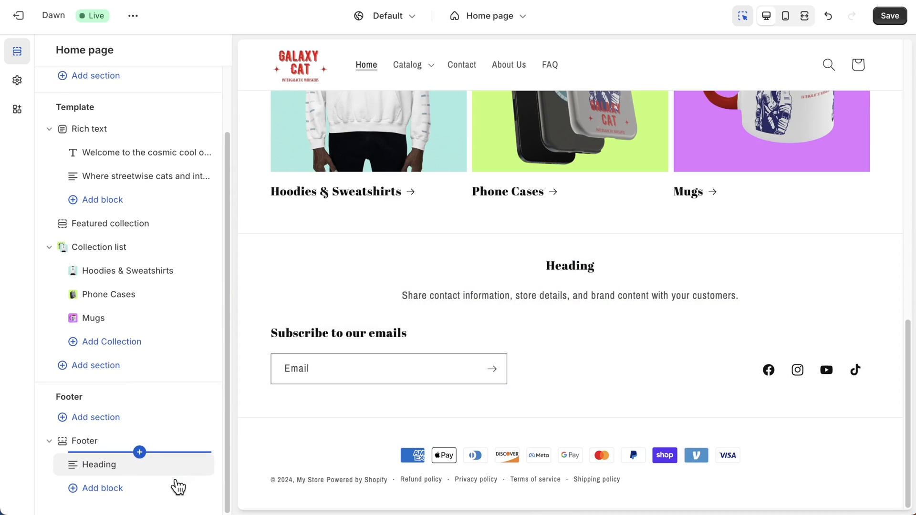
- Give the footer text block the heading "Why Shop Galaxy Cat?" and subtext starting "Because we offer more than just clothing", and save the theme
left_click(123, 465)
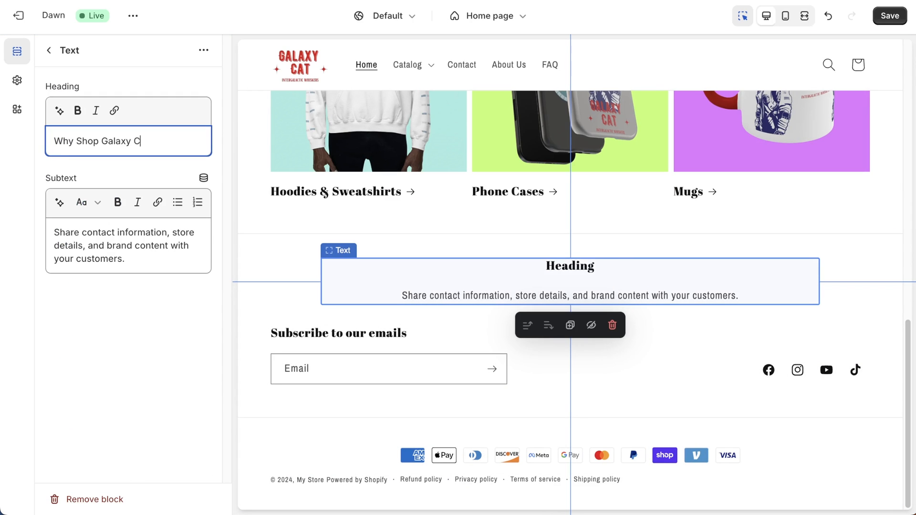
left_click(110, 234)
key("ctrl+a")
type("Because we offer more than just clothing – we offer a lifestyle.  With our curated collection of unique designs, top-notch quality, and commitment to customer satisfaction, choosing Galaxy Cat means choosing to stand out from the crowd with style that's truly out of this world.")
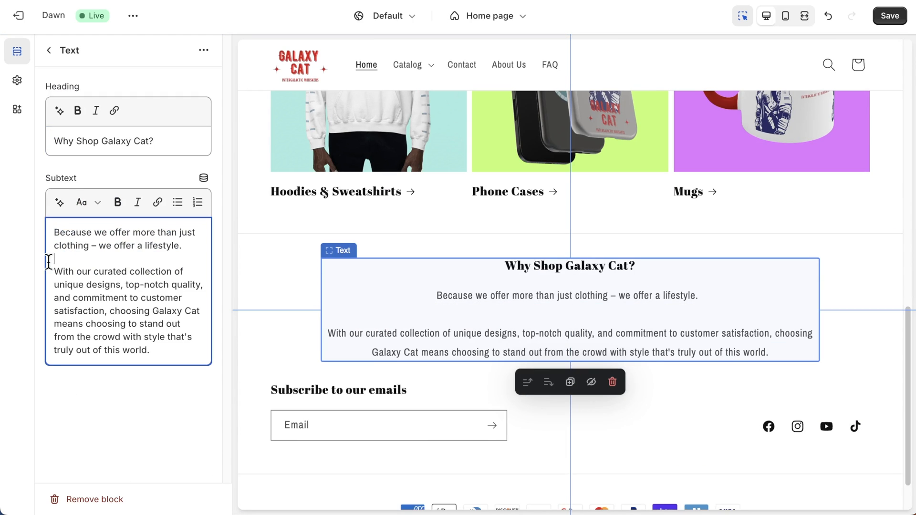
key("BackSpace")
left_click(50, 51)
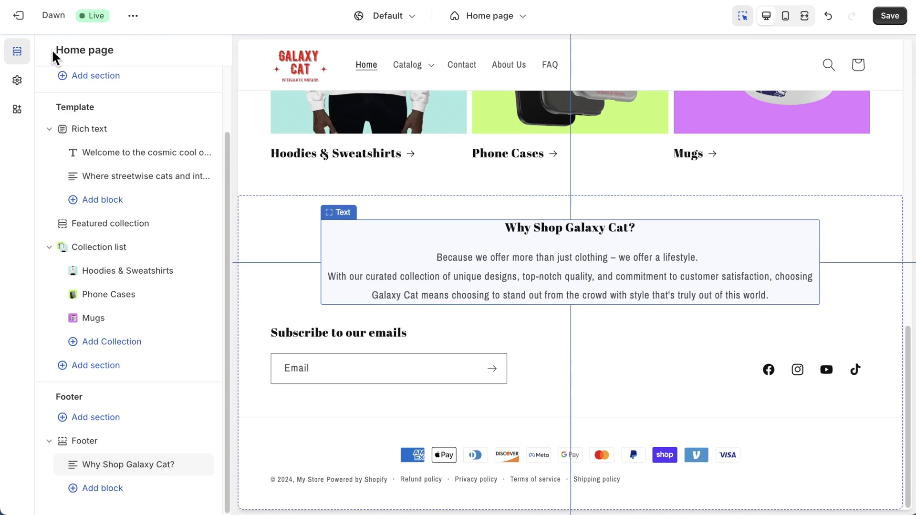
left_click(100, 441)
left_click(884, 19)
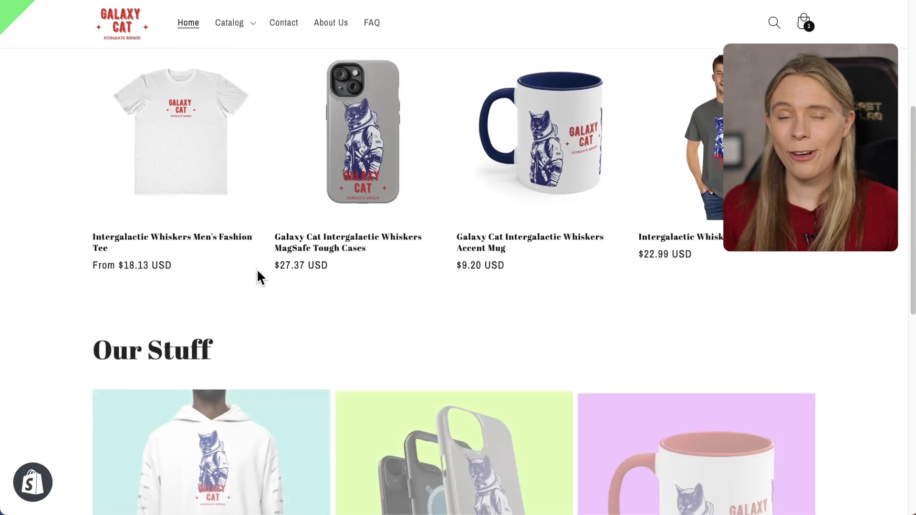
- Review the storefront home page and the Intergalactic Whiskers Men's Fashion Tee product page, including its buy option
scroll(257, 268, "down", 8)
scroll(257, 268, "up", 8)
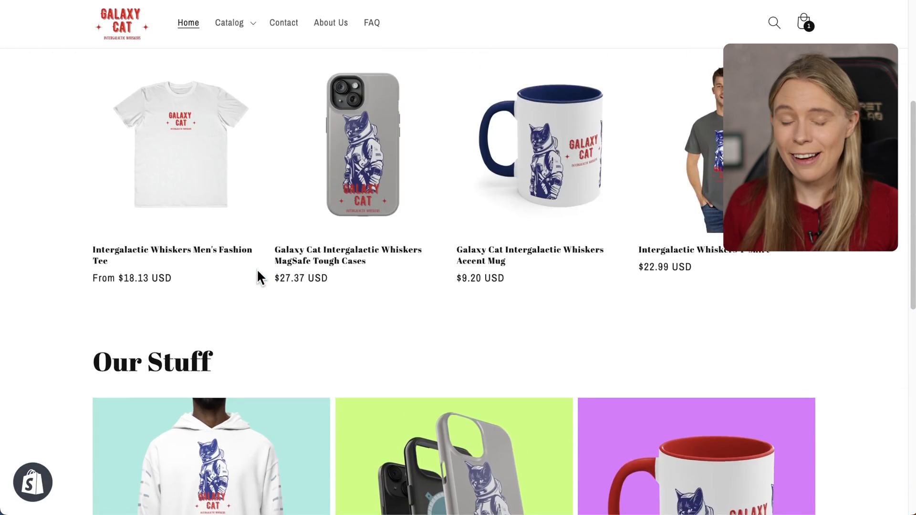
left_click(197, 207)
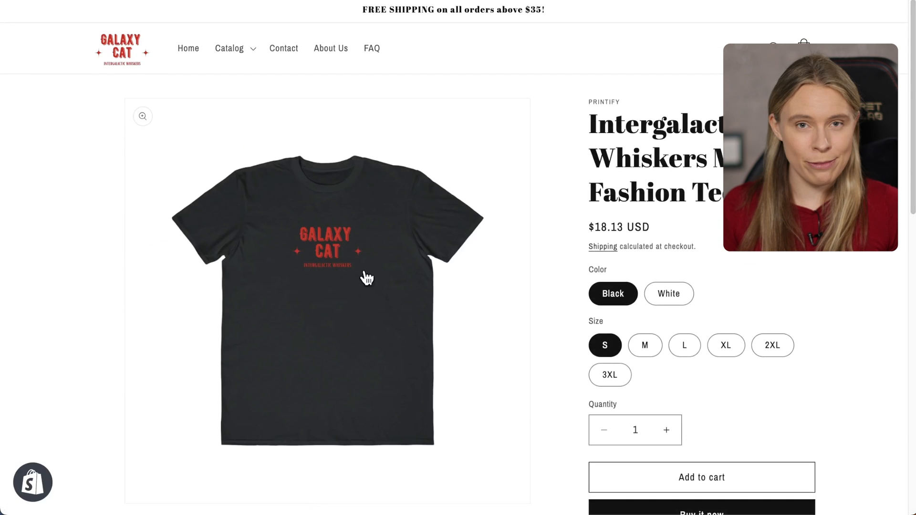
scroll(552, 382, "down", 2)
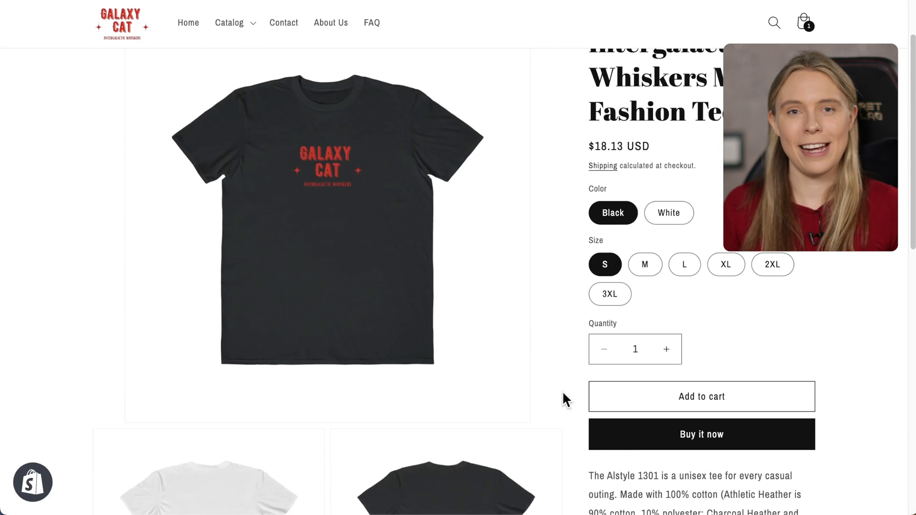
left_click(653, 450)
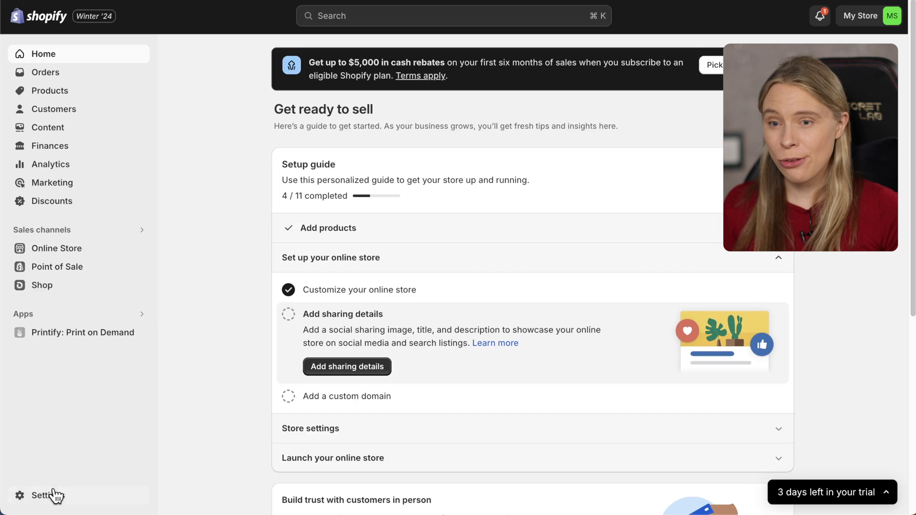
- Open the store's Payments settings and examine the available payment methods
left_click(56, 497)
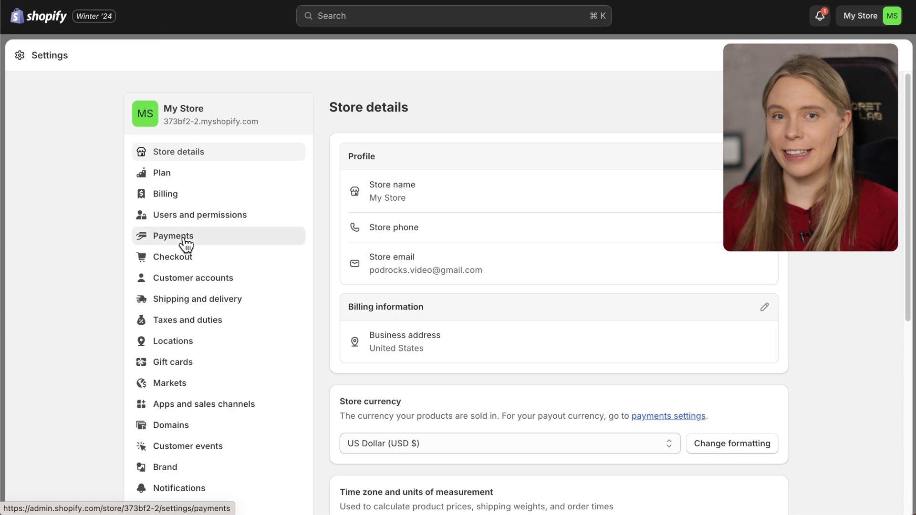
left_click(184, 241)
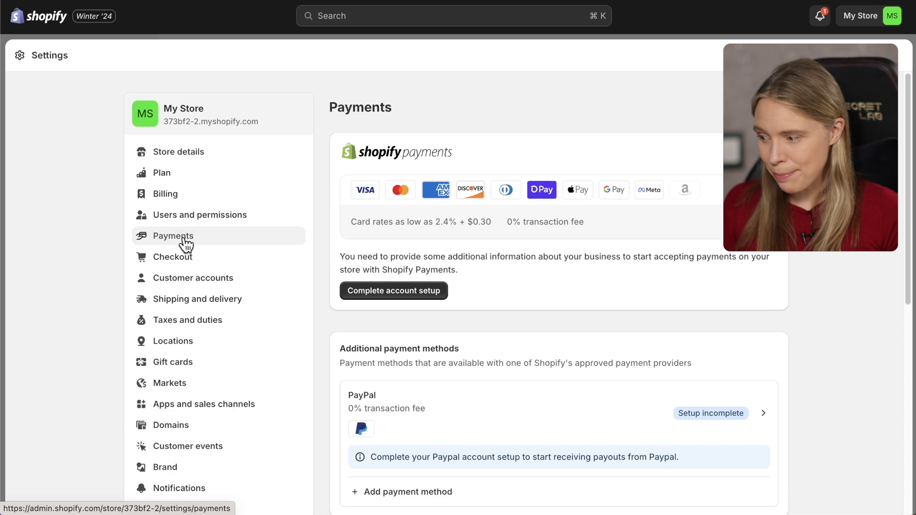
scroll(461, 403, "down", 3)
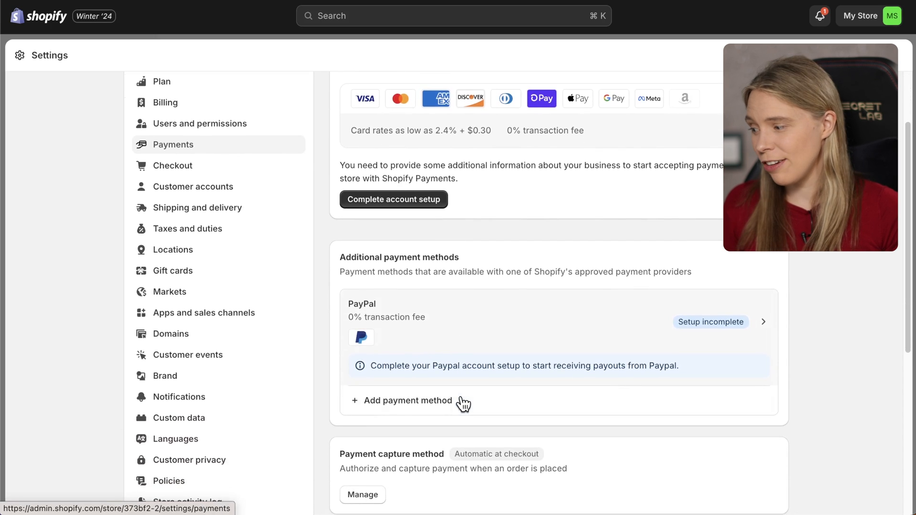
- Review the PayPal Express Checkout setup, and open the Shopify Payments form for submitting business information
left_click(703, 330)
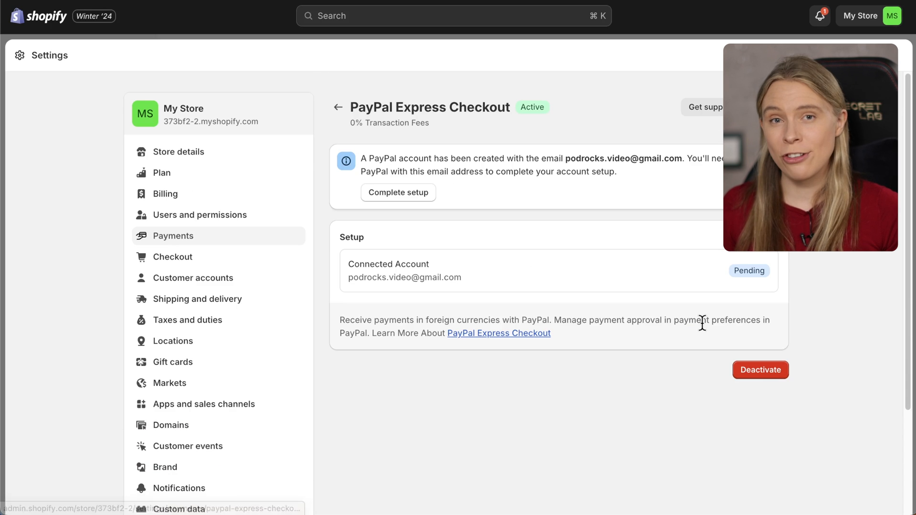
left_click(338, 107)
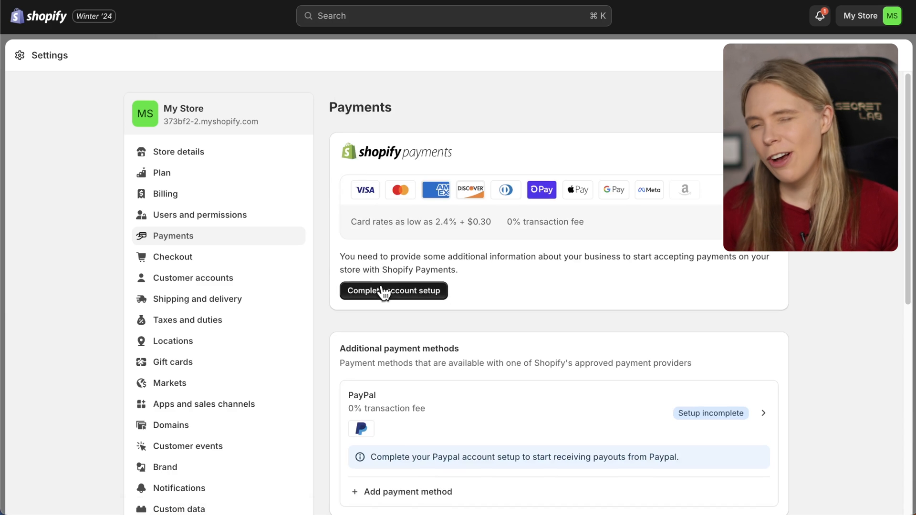
left_click(384, 292)
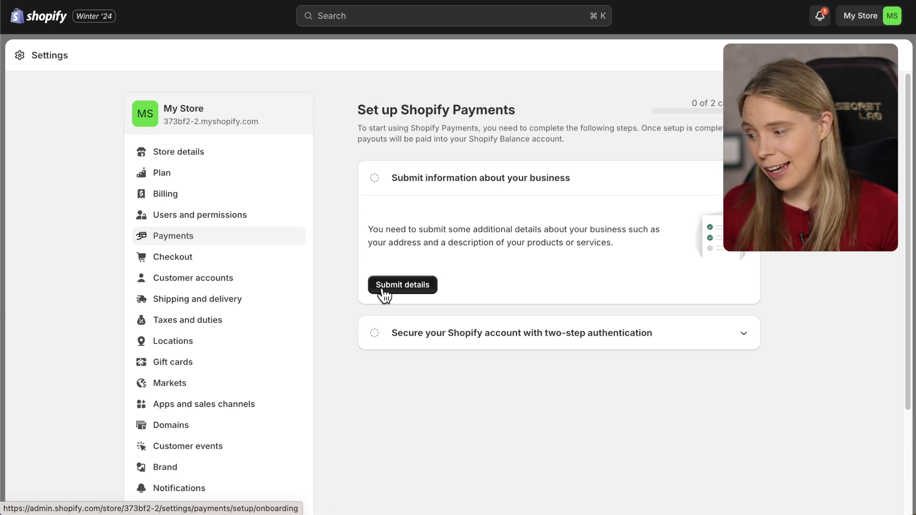
left_click(402, 285)
- Set the business type to Individual/sole proprietor and enter the Employer Identification Number
left_click(474, 224)
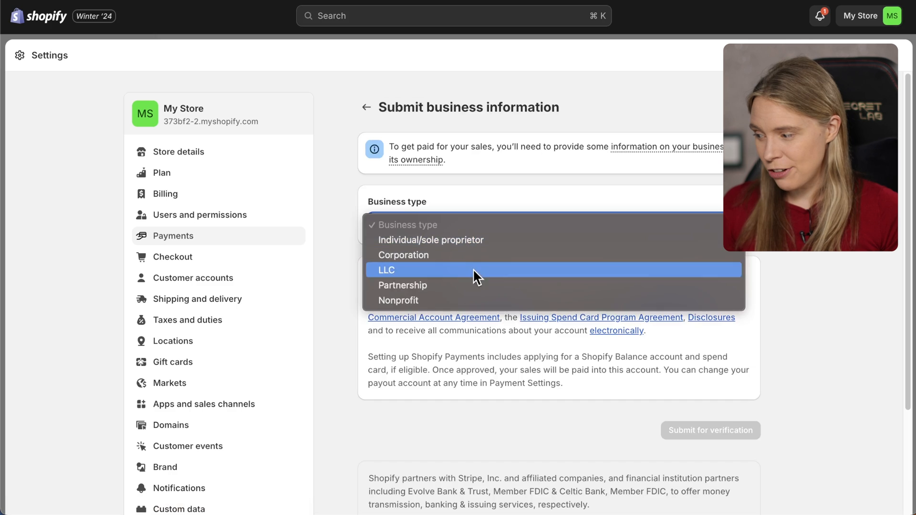
left_click(479, 240)
key("Tab")
type("123456789")
- Fill in the business street address, city and ZIP code in the business details
scroll(481, 359, "down", 2)
key("Tab")
type("123 Main St.")
left_click(481, 359)
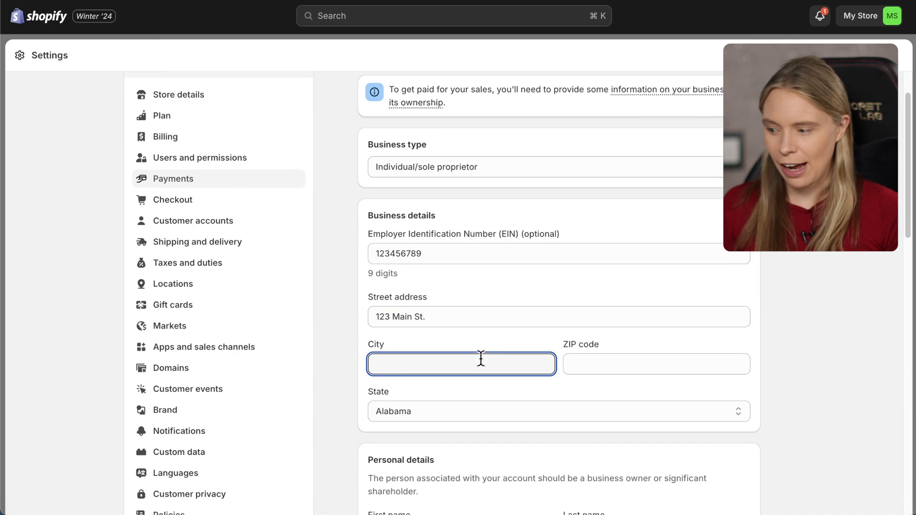
key("Tab")
type("12345")
- Enter the owner's date of birth and Social Security number in the personal details
scroll(477, 286, "down", 10)
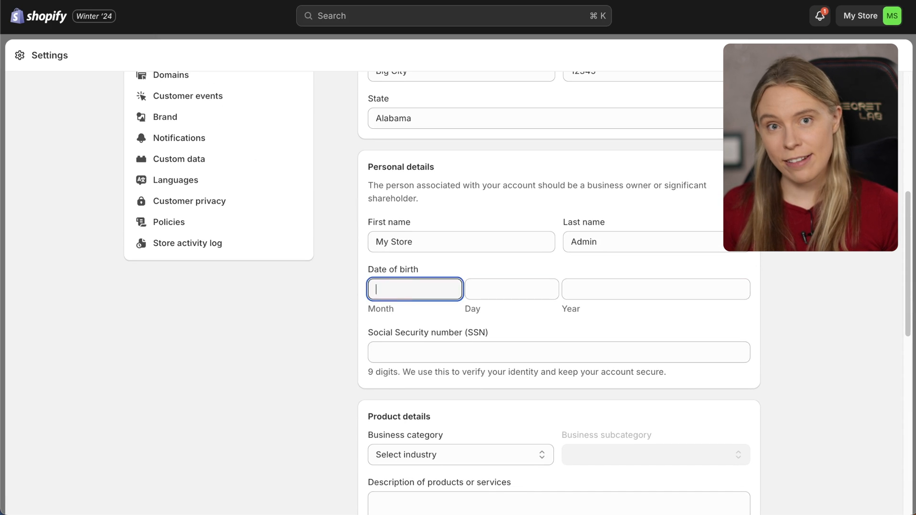
type("01")
key("Tab")
type("01")
key("Tab")
type("1994")
left_click(436, 346)
type("123-123")
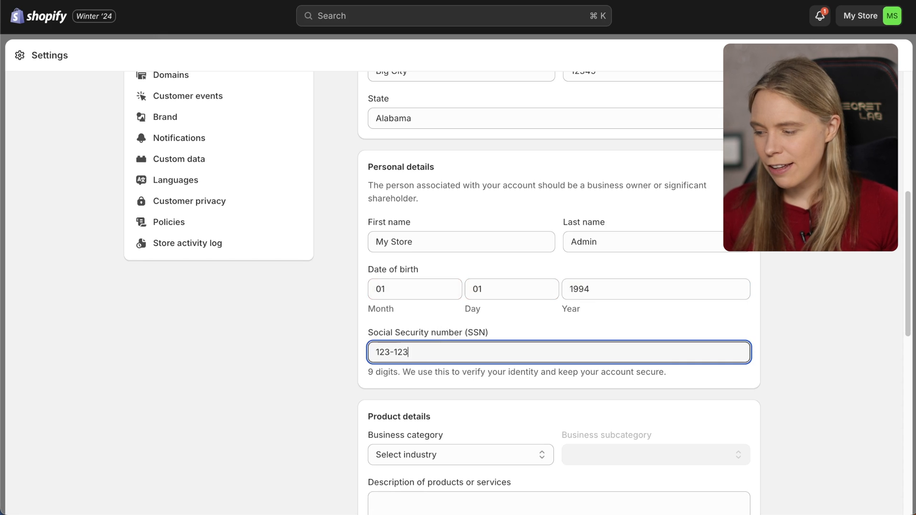
- Set the business category to Clothing and accessories, subcategory Other clothing and accessories, and describe the products as "Galaxy Cat Clothing and Accessories"
scroll(474, 259, "down", 4)
left_click(474, 255)
left_click(473, 446)
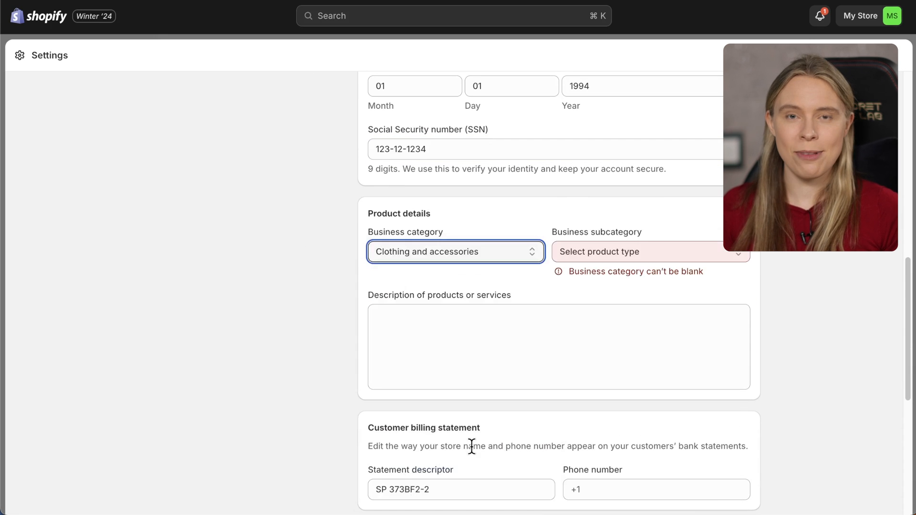
left_click(685, 257)
left_click(628, 358)
left_click(563, 331)
type("Galaxy Cat Clothing and Accessories")
- Set the customer billing statement descriptor to "Galaxy Cat Clothing" and submit the business information for verification
scroll(434, 315, "down", 3)
left_click_drag(434, 315, 359, 316)
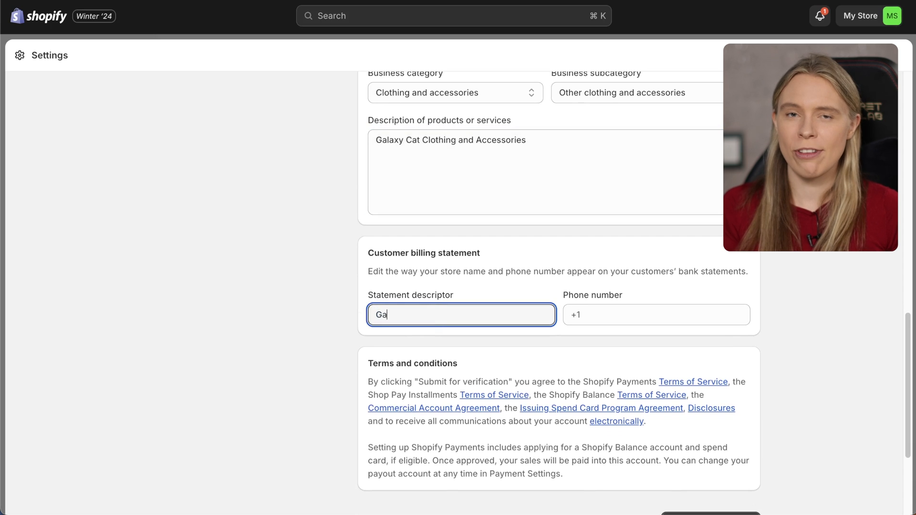
type("Galaxy Cat Clothing and A")
key("BackSpace")
key("BackSpace")
key("BackSpace")
key("BackSpace")
key("BackSpace")
key("BackSpace")
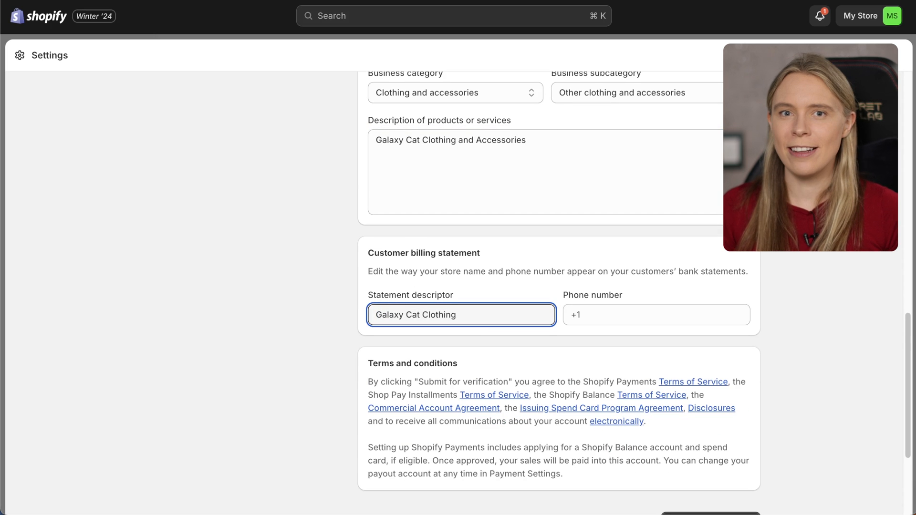
scroll(558, 287, "down", 2)
left_click(714, 440)
- Expand the two-step authentication requirement for Shopify Payments and start turning it on
left_click(475, 334)
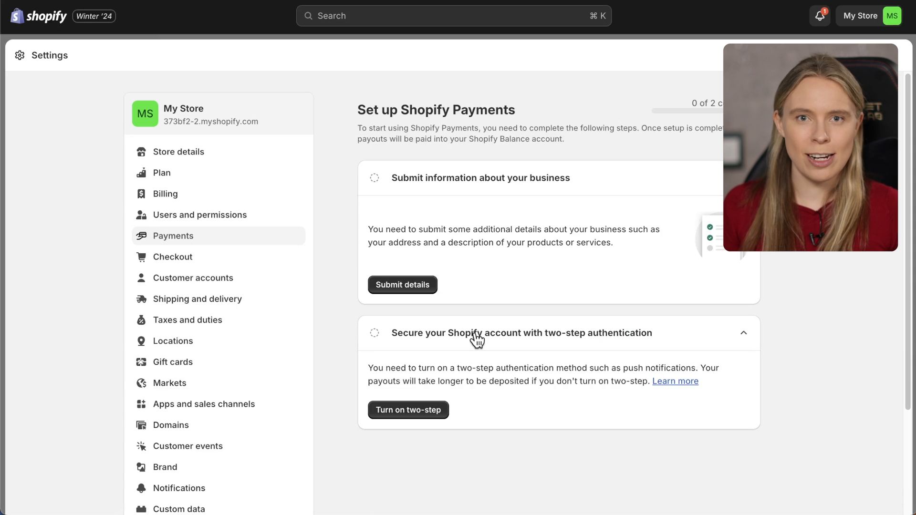
left_click(420, 413)
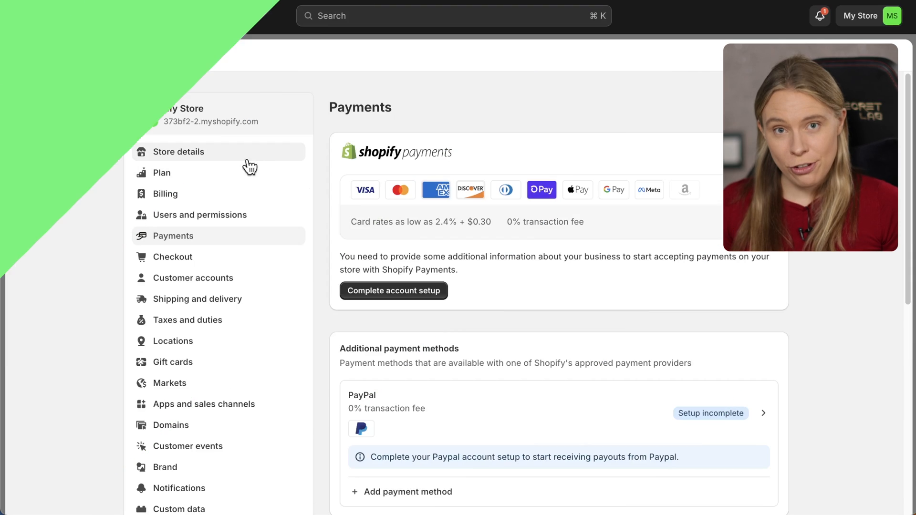
- Open the Store details settings and review the store profile, billing information, currency and time zone sections
left_click(240, 160)
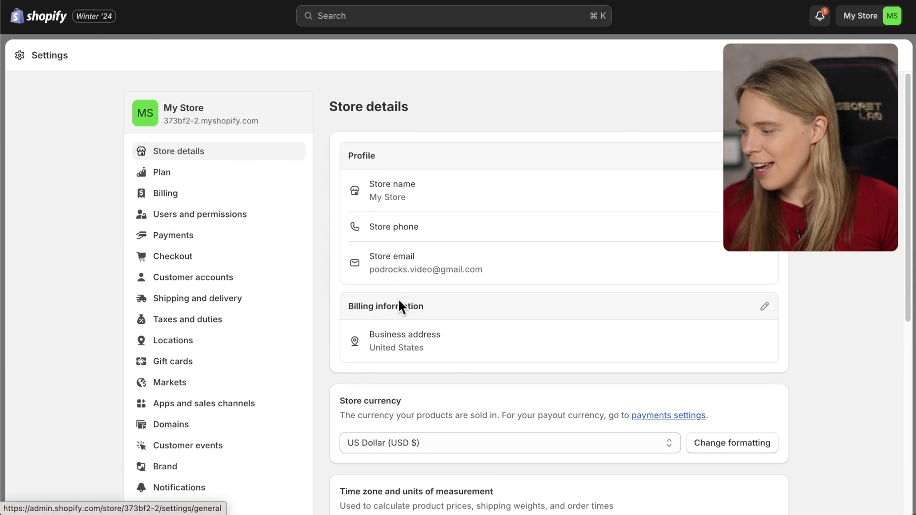
scroll(401, 301, "down", 3)
left_click(437, 297)
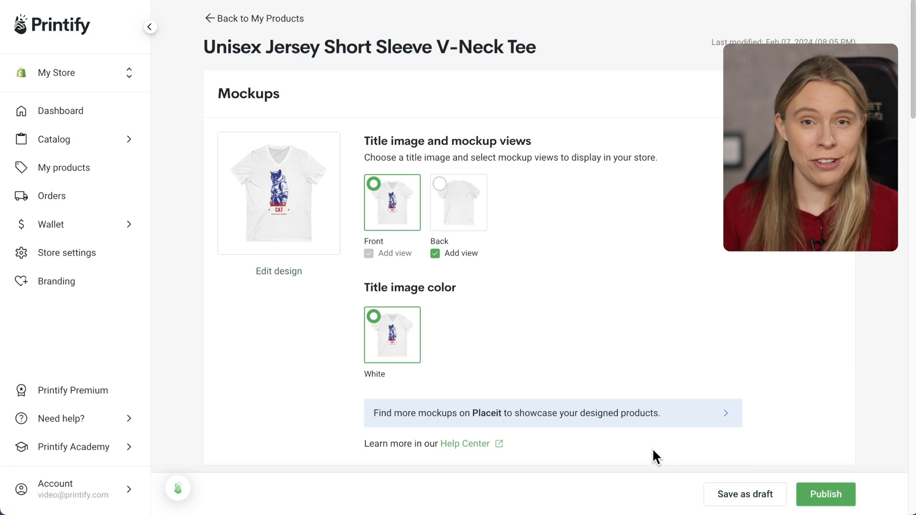
- Switch to Printify and examine the listing details of the Unisex Jersey Short Sleeve V-Neck Tee
scroll(653, 454, "down", 5)
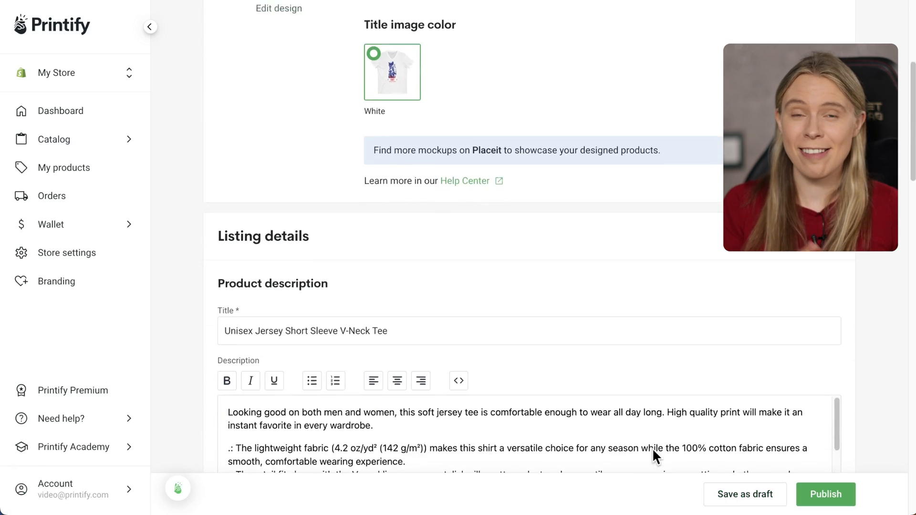